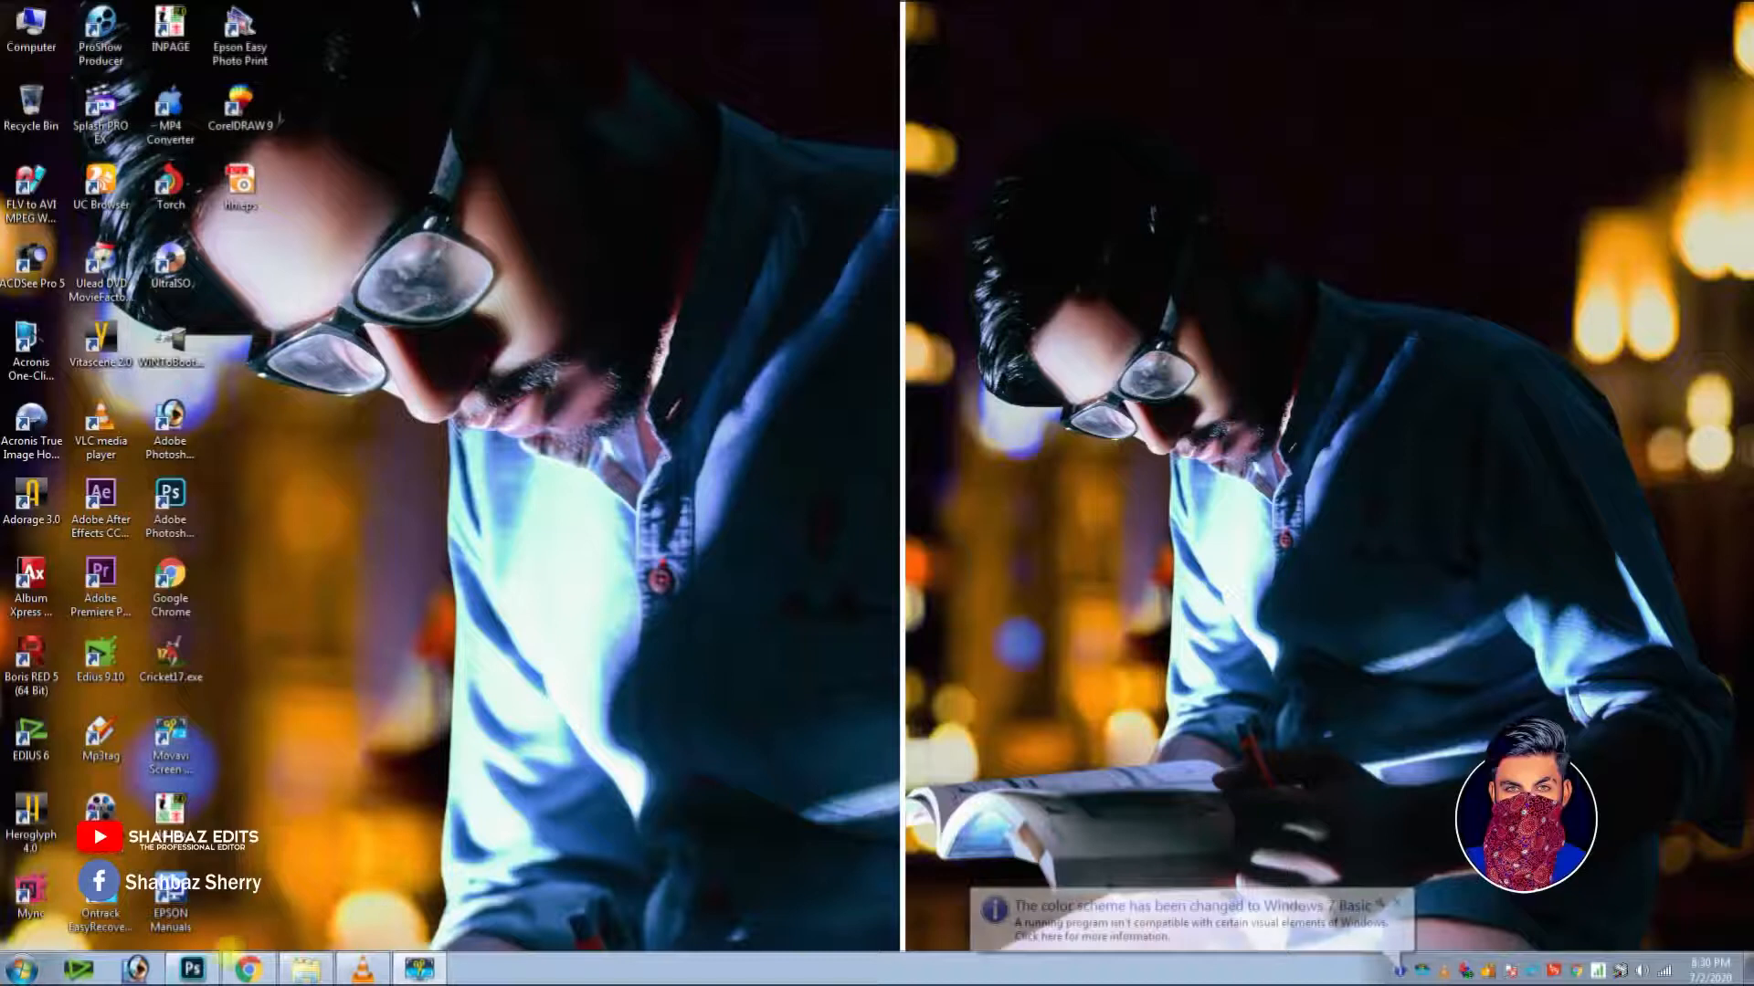
# Delete the red laser PNG layer above the Background in the IMG_9228.JPG document.
pyautogui.press('space')
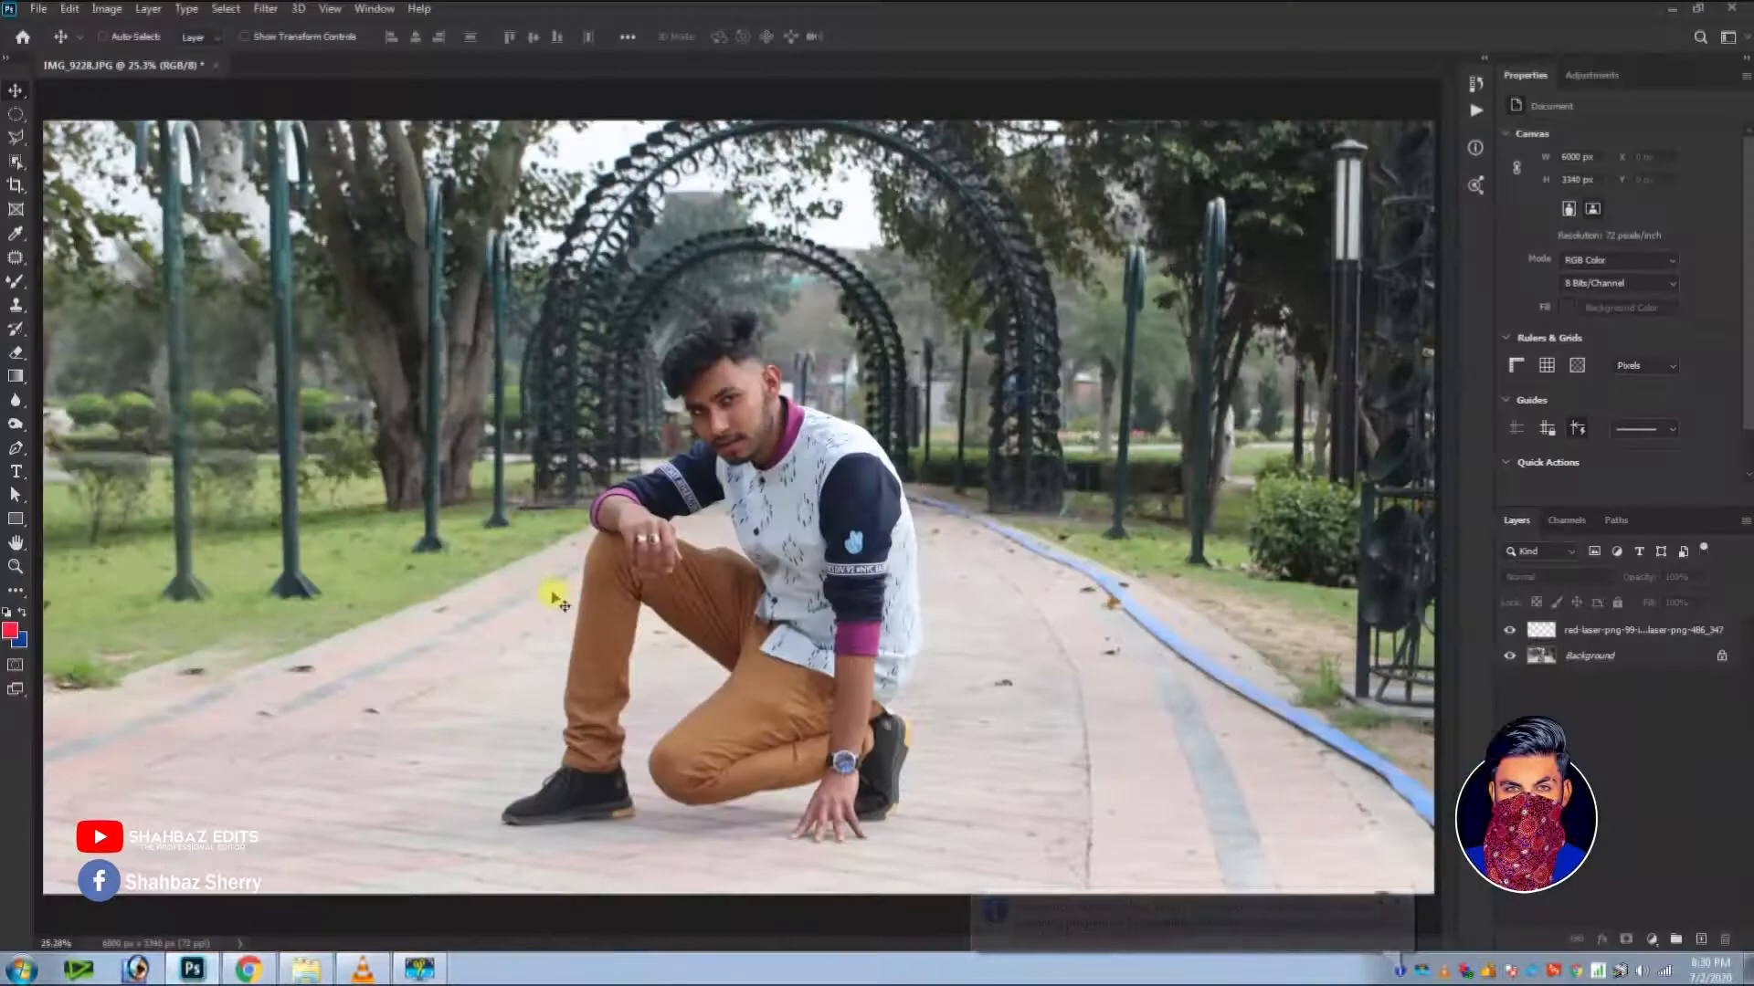
pyautogui.hotkey('ctrl', '=')
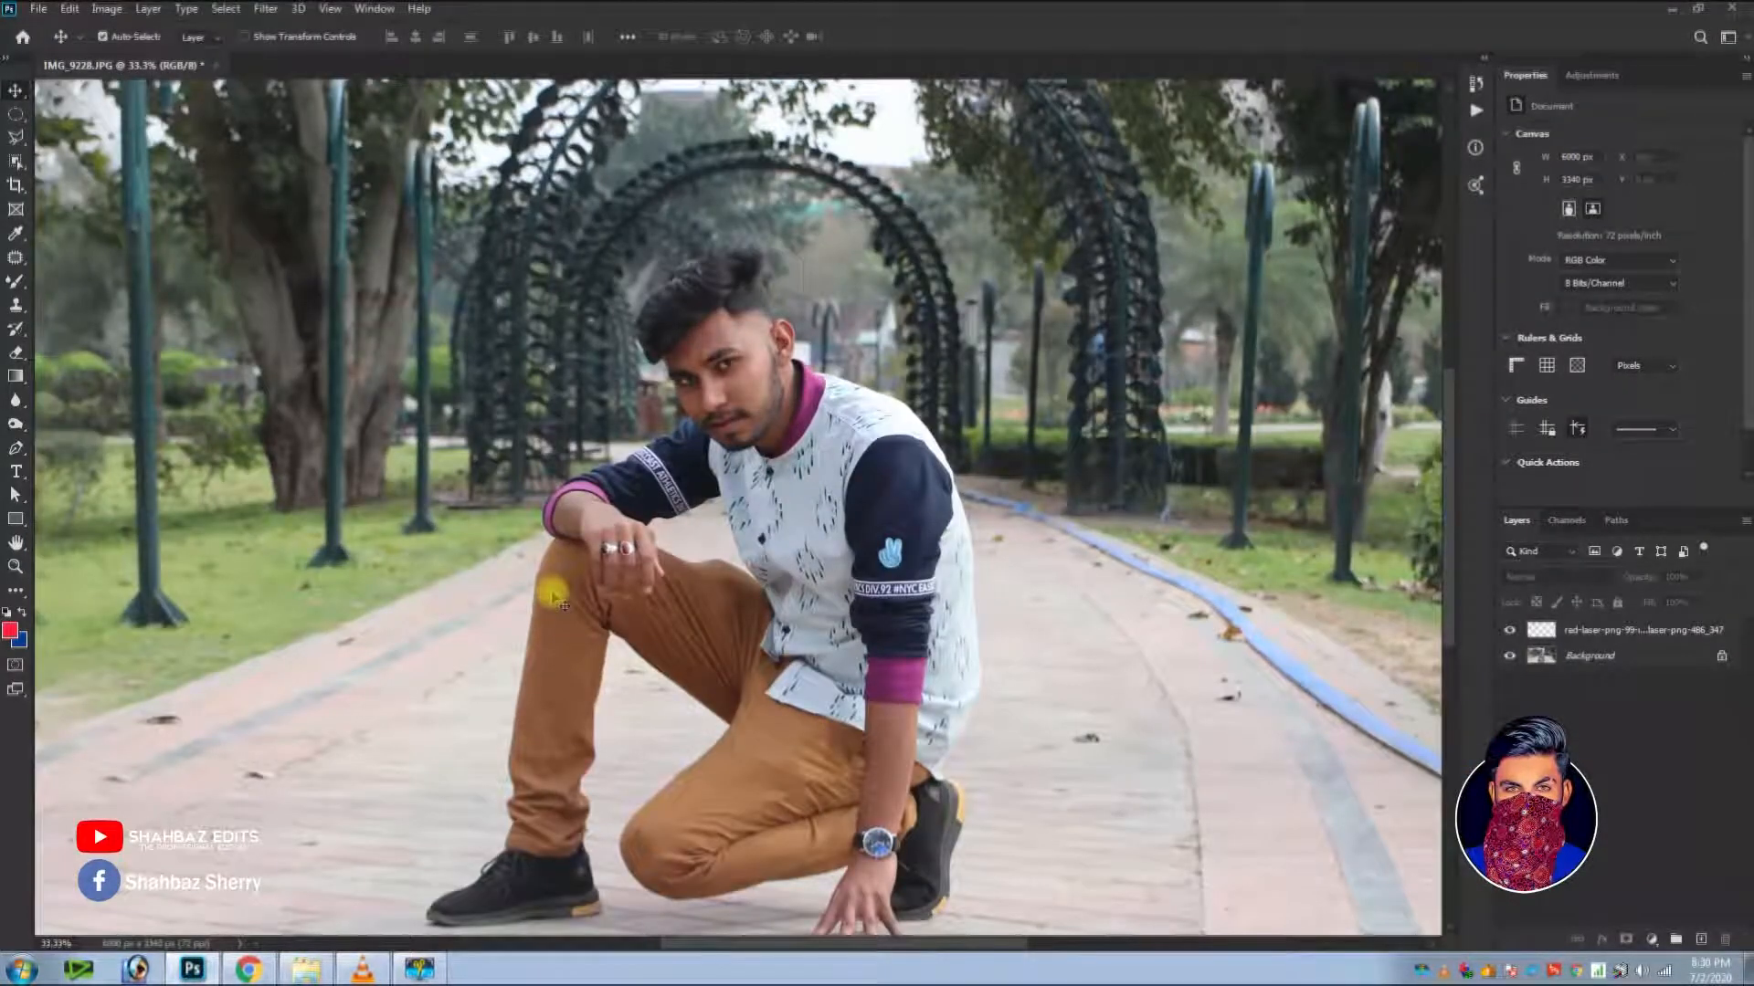
pyautogui.press('Delete')
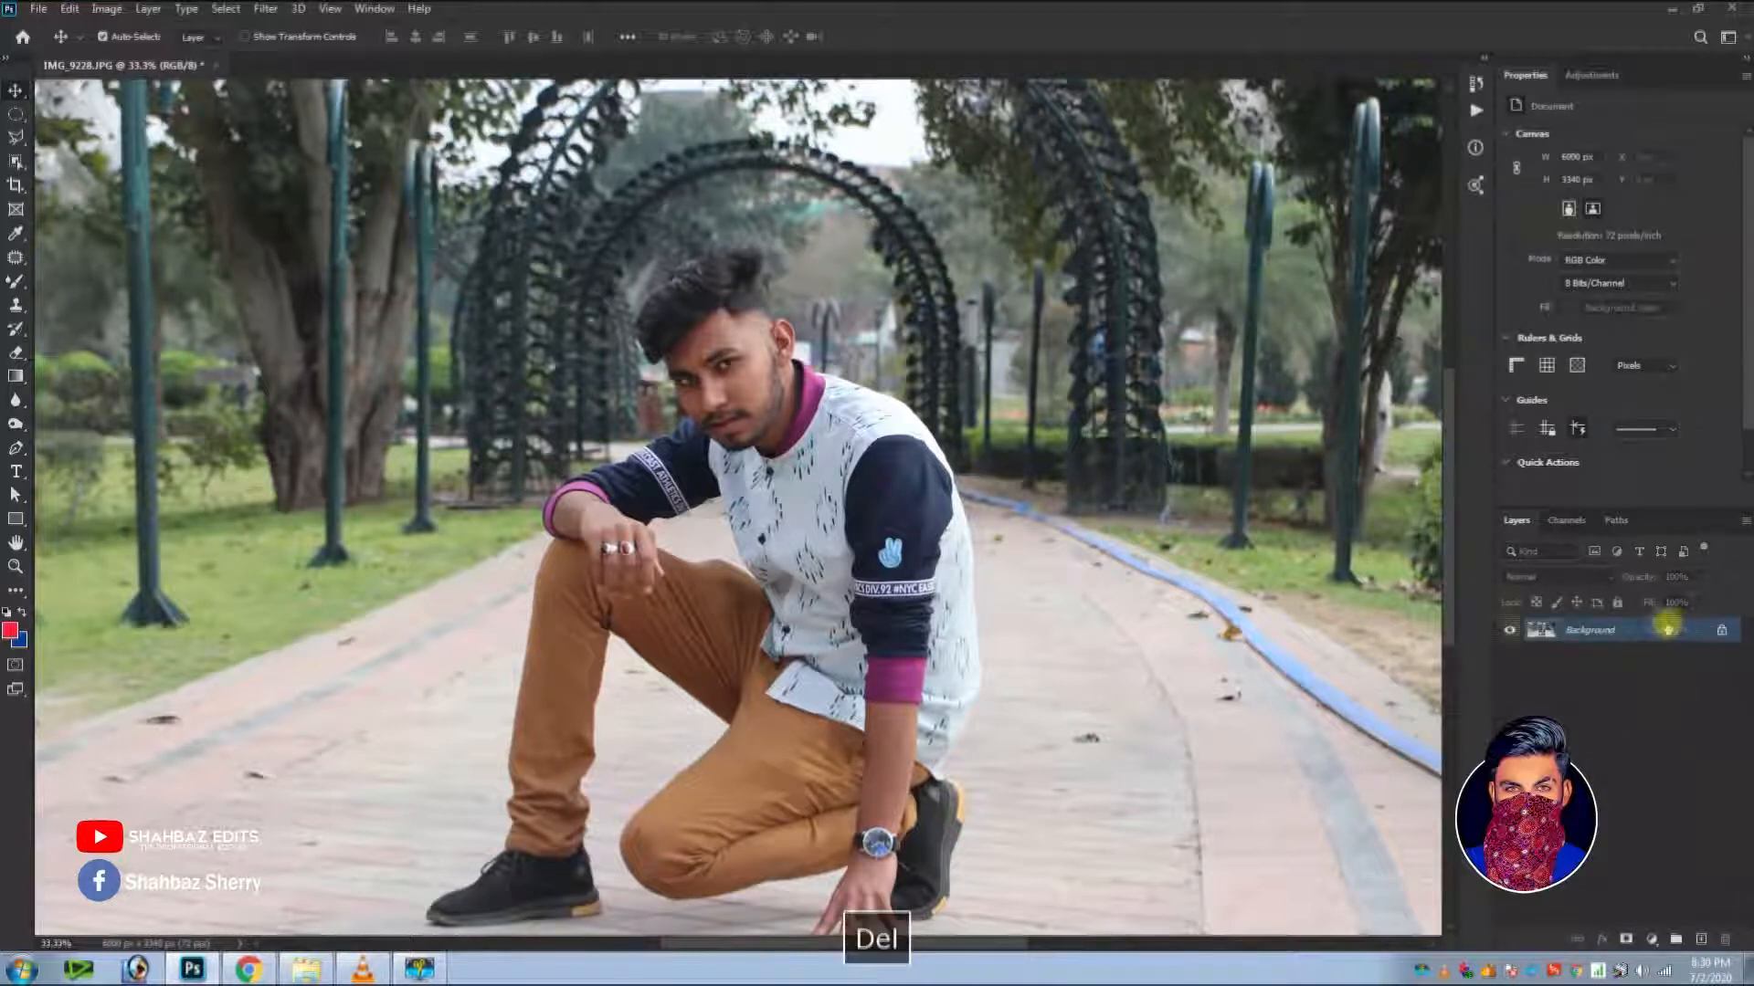
pyautogui.hotkey('ctrl', '-')
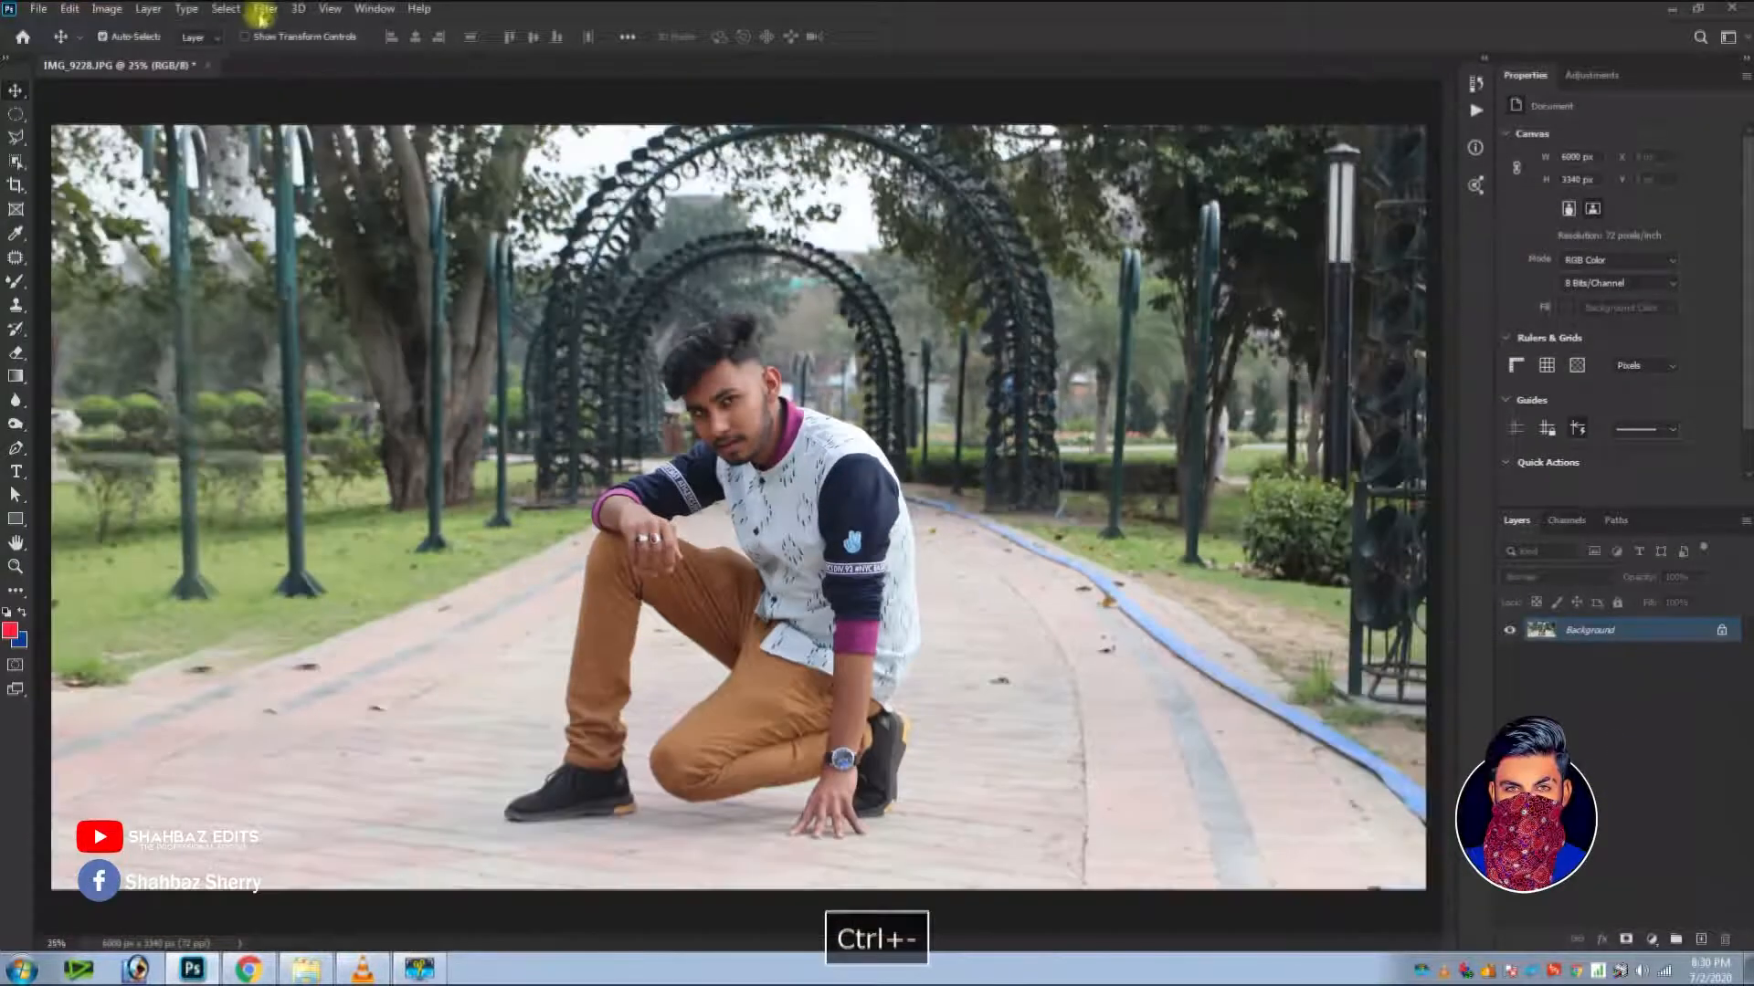
# Start the Camera Raw Filter on the photo and set Greens hue to -100 and both Yellows and Greens saturation to +100.
pyautogui.click(265, 9)
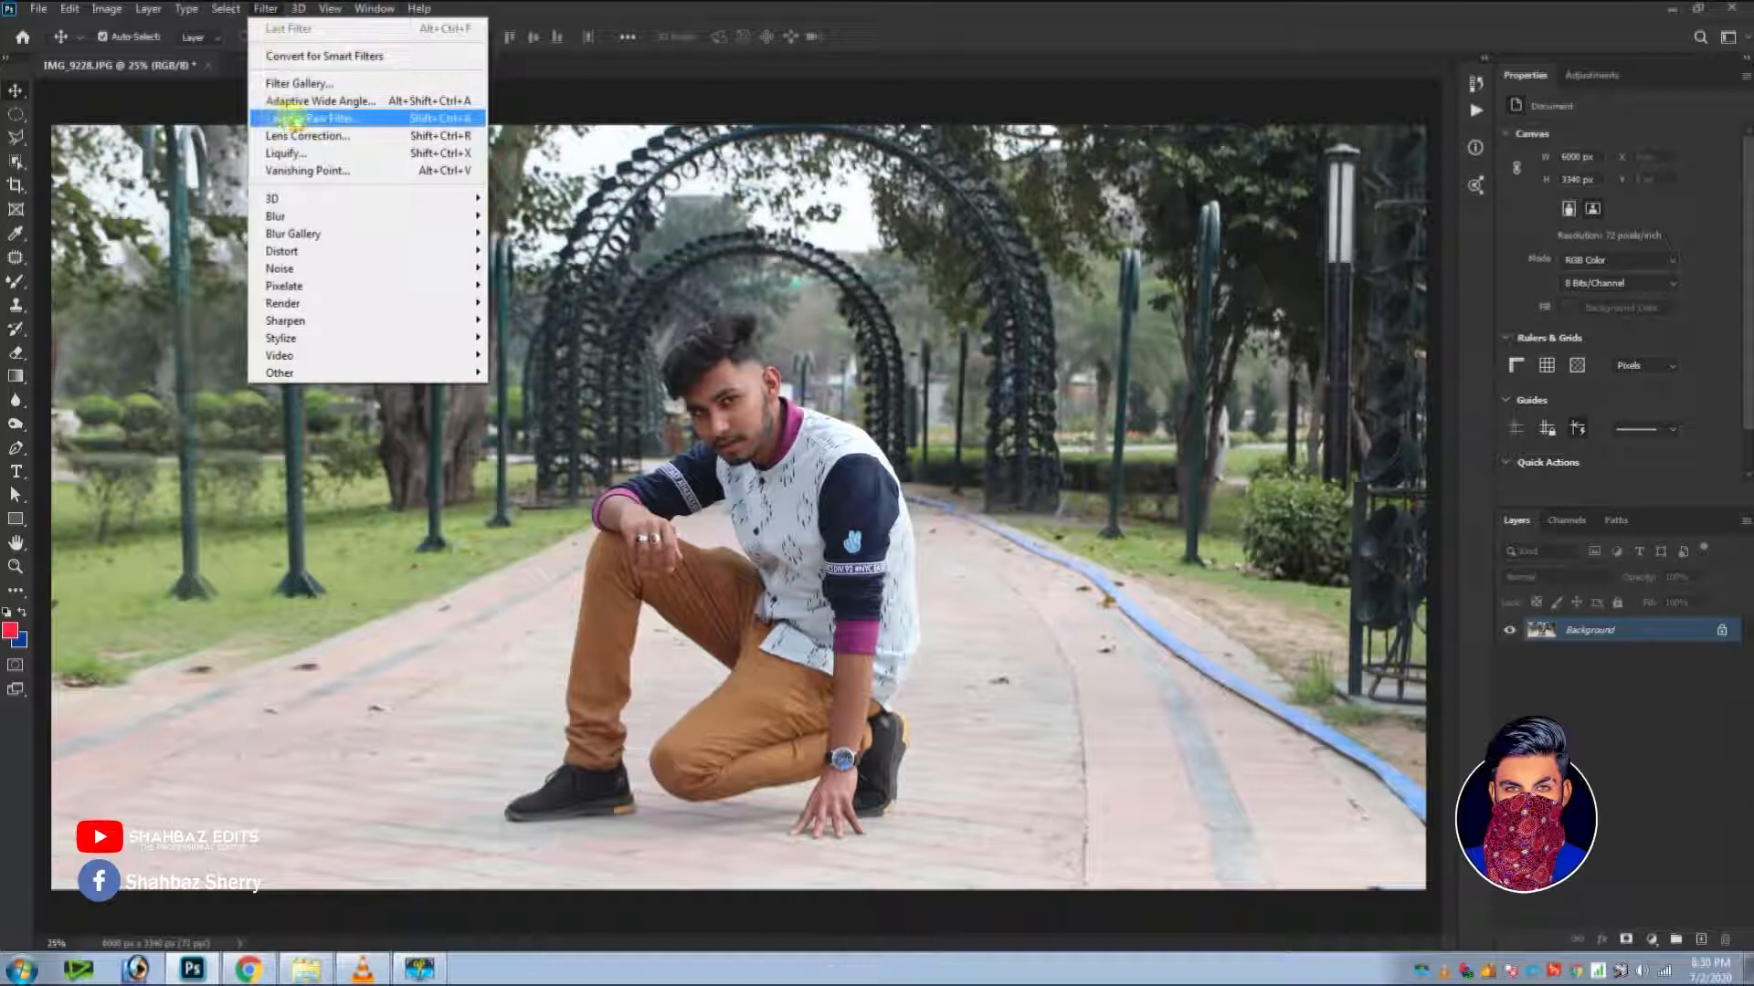
pyautogui.click(276, 119)
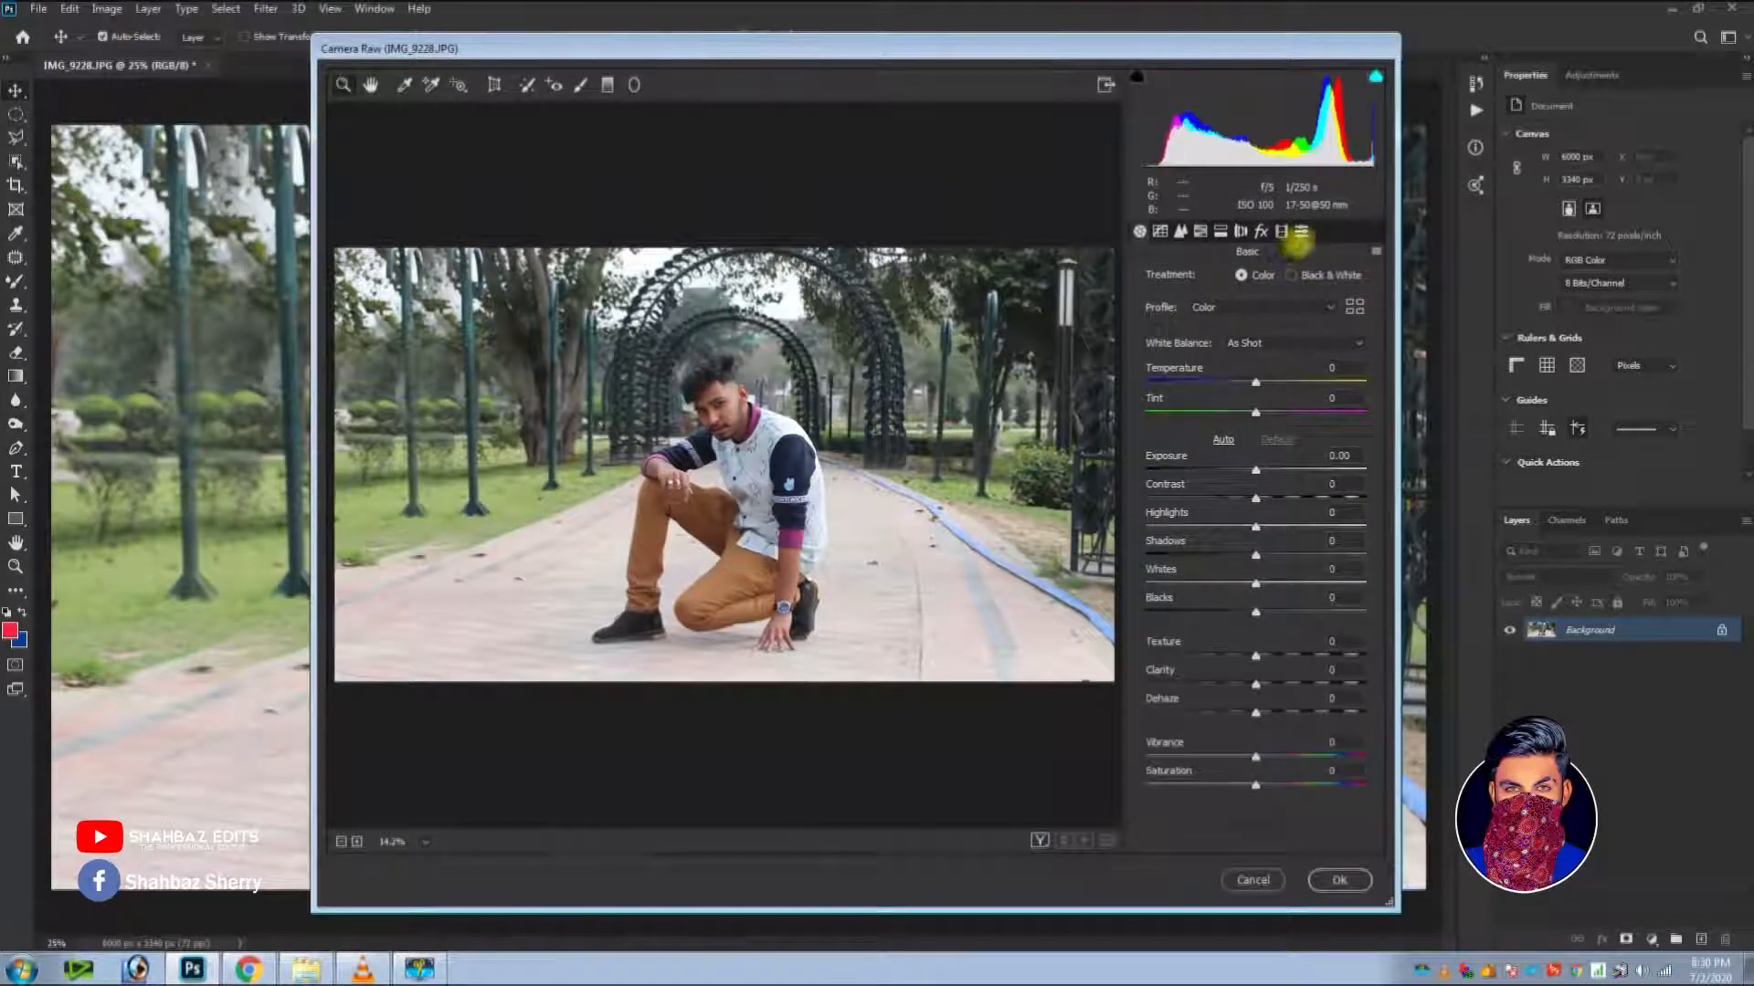
pyautogui.click(1301, 232)
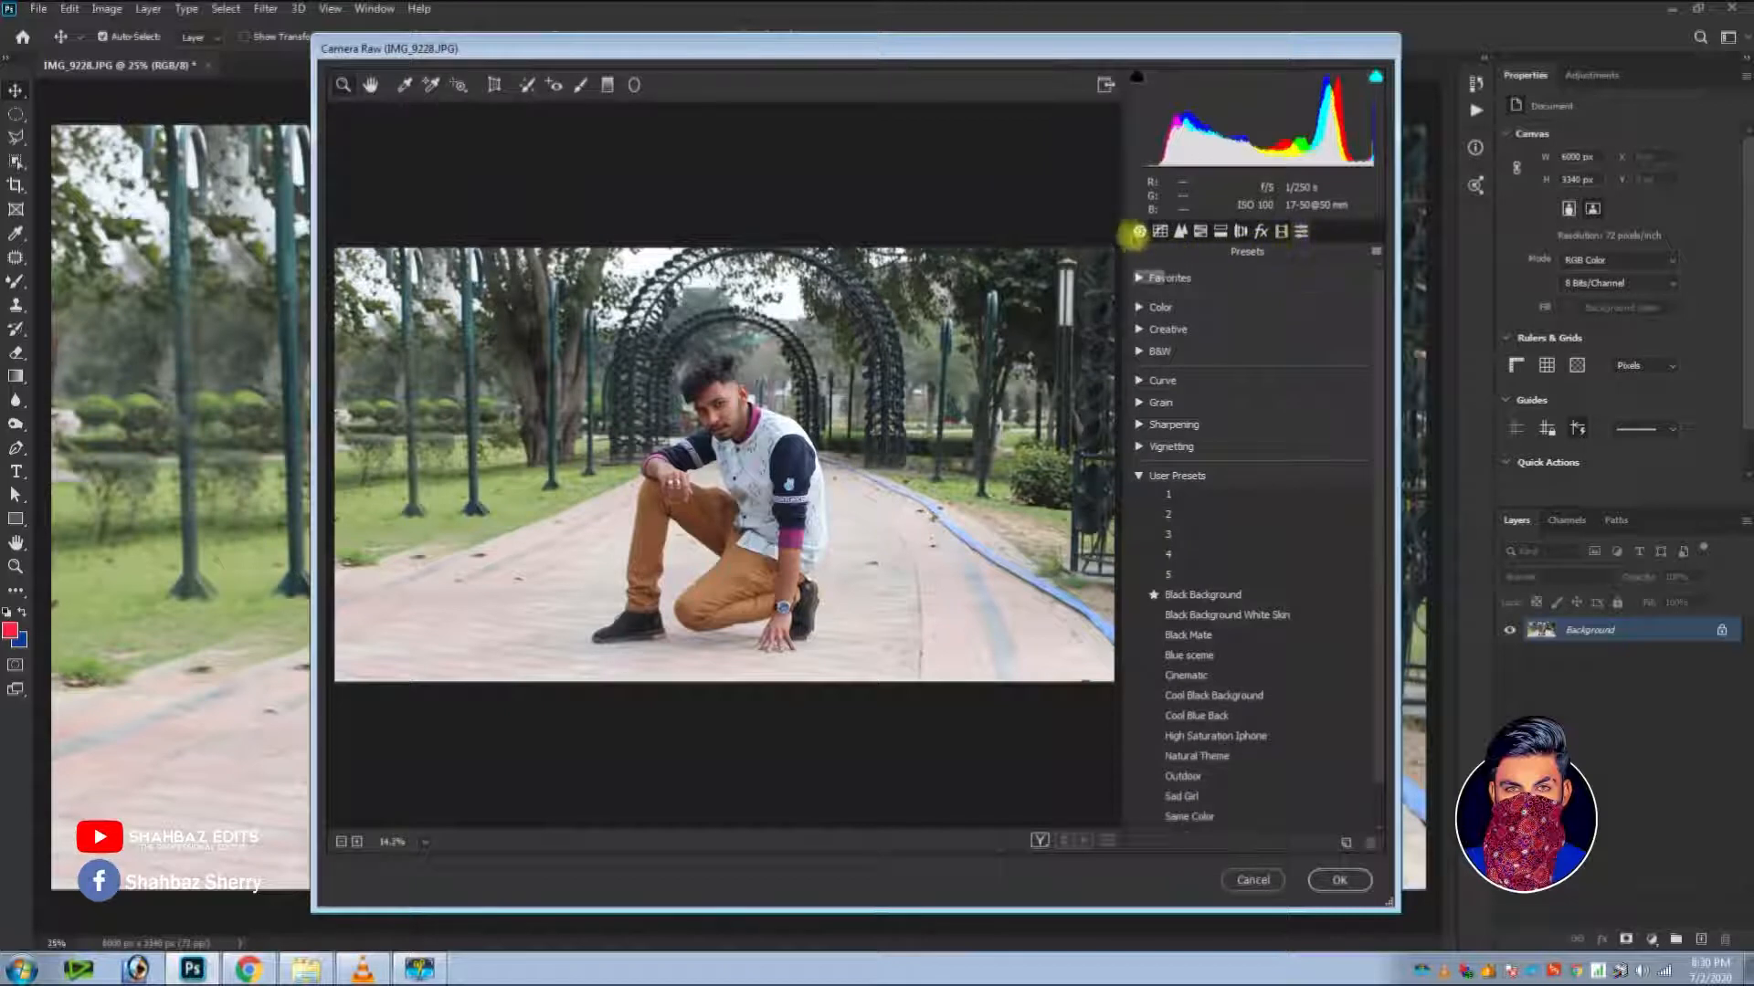
pyautogui.click(1139, 232)
pyautogui.click(1200, 231)
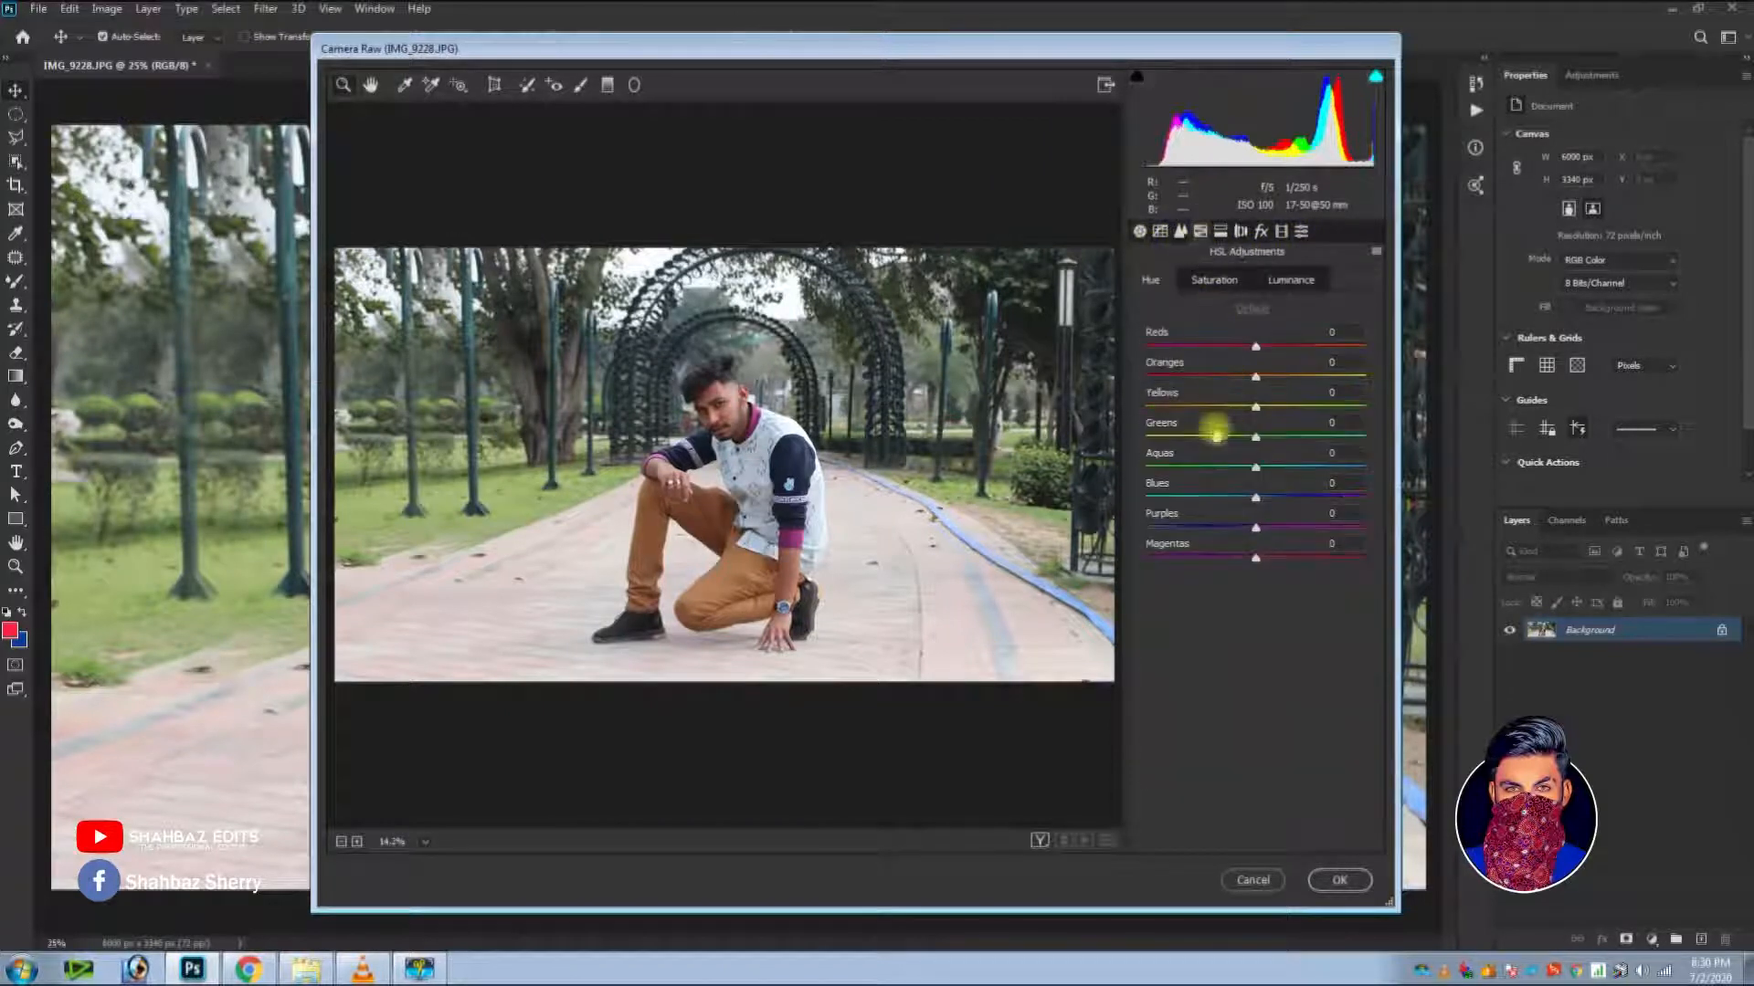
pyautogui.moveTo(1207, 438); pyautogui.dragTo(1141, 437)
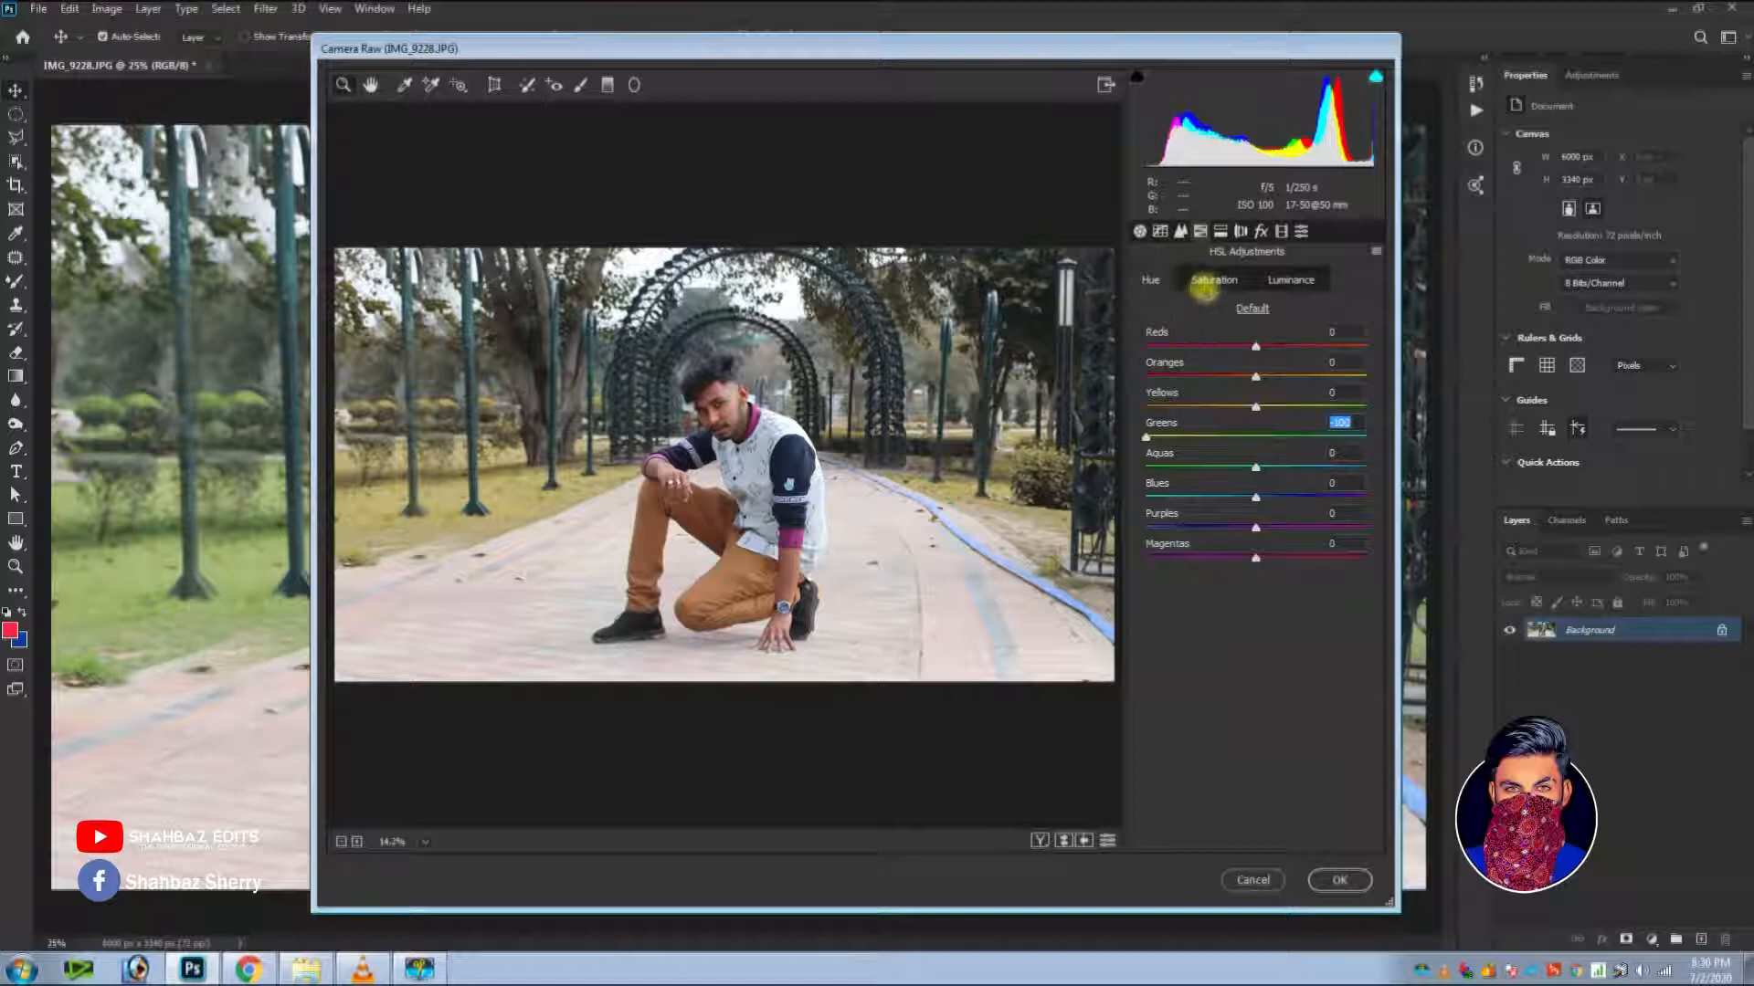
pyautogui.click(1214, 281)
pyautogui.moveTo(1294, 403); pyautogui.dragTo(1381, 435)
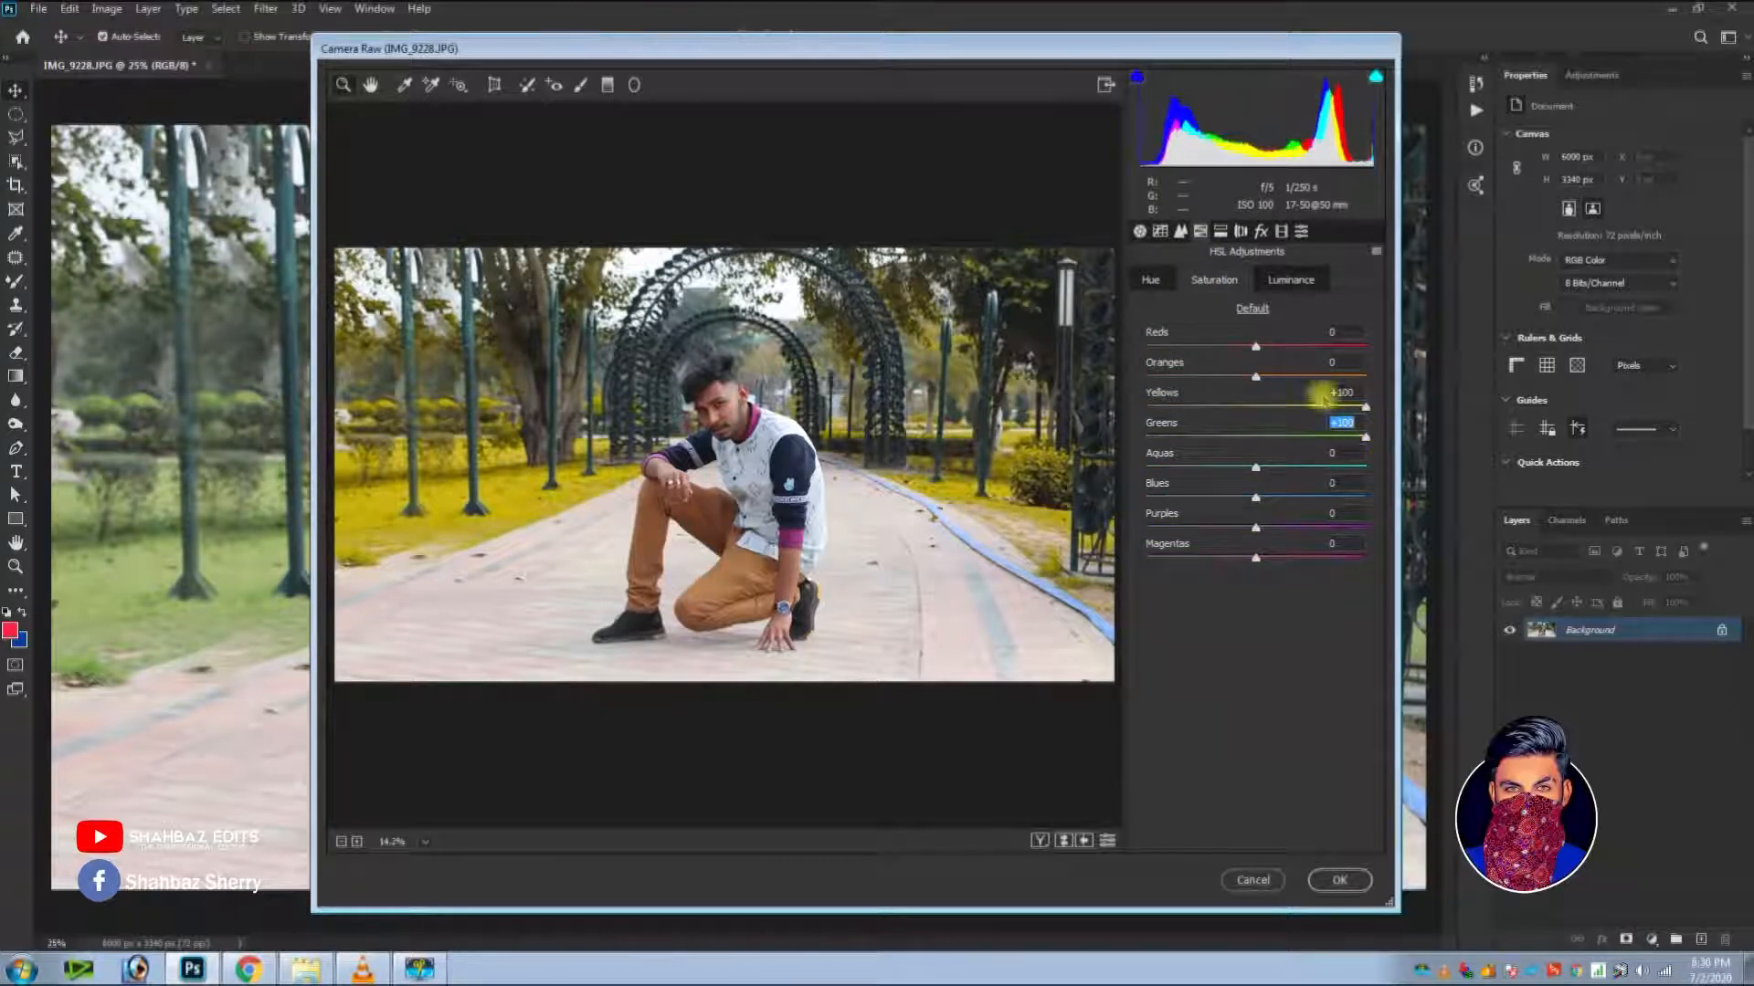
# Set the basic exposure to +0.50, vibrance to +28 and clarity to -8.
pyautogui.click(1139, 231)
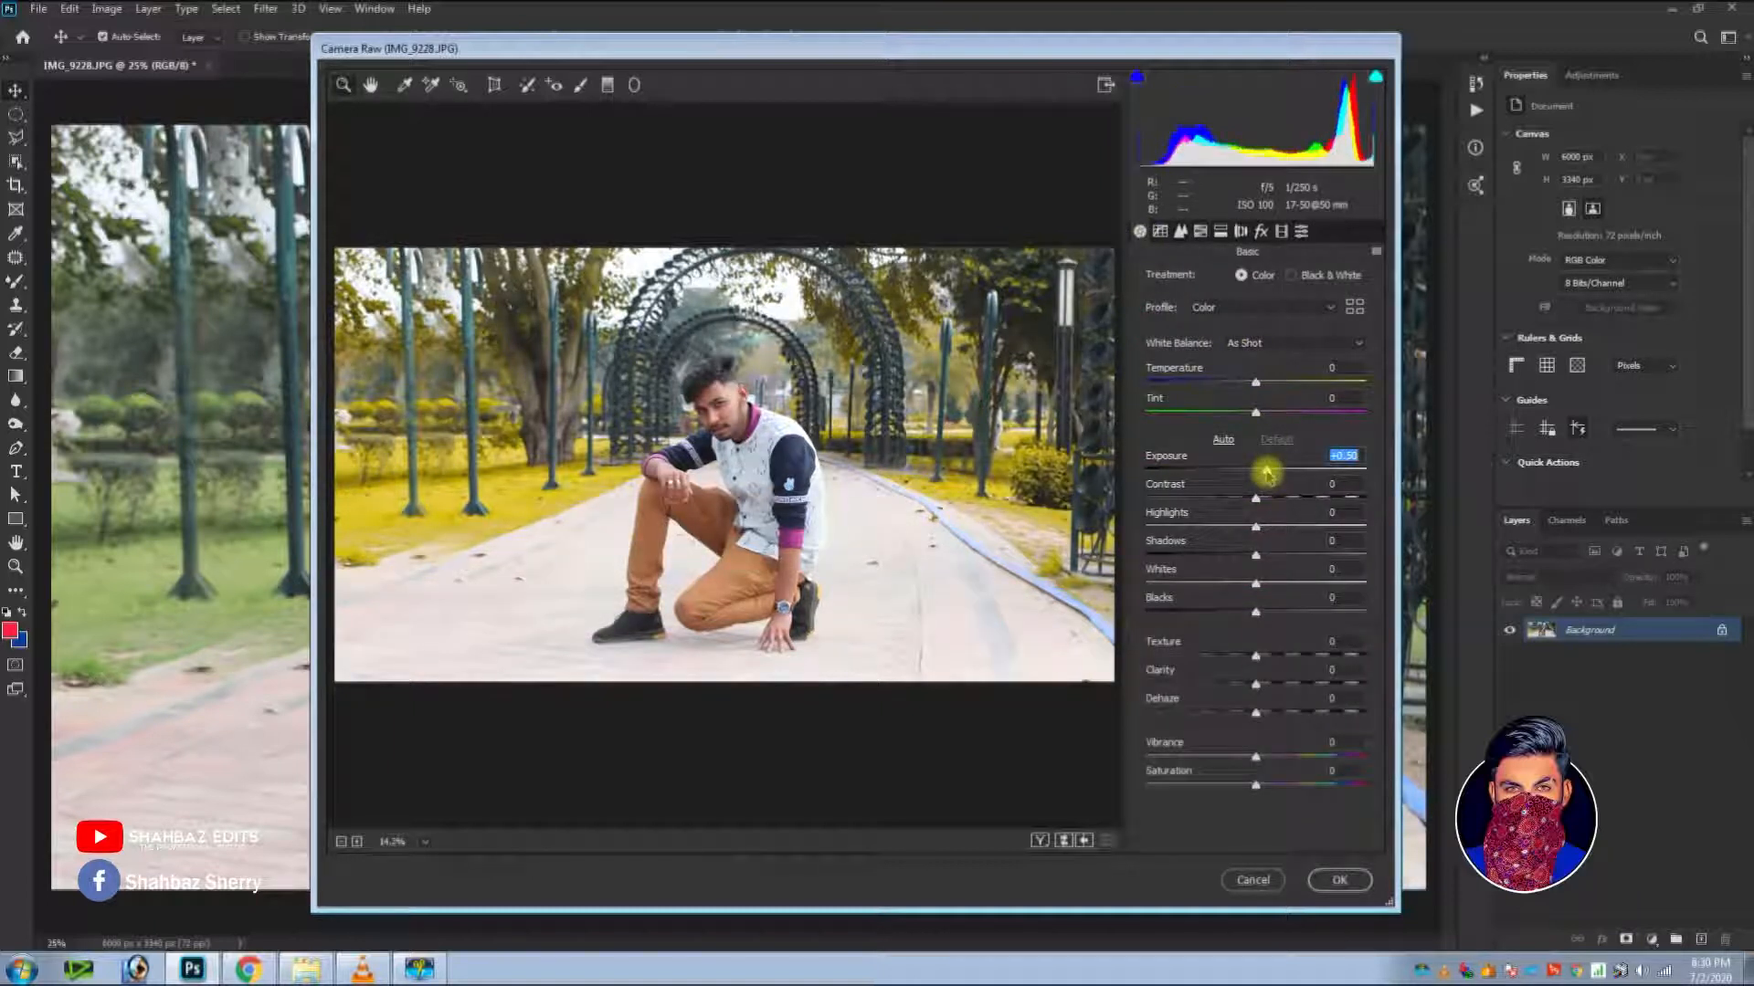
pyautogui.moveTo(1273, 759); pyautogui.dragTo(1286, 757)
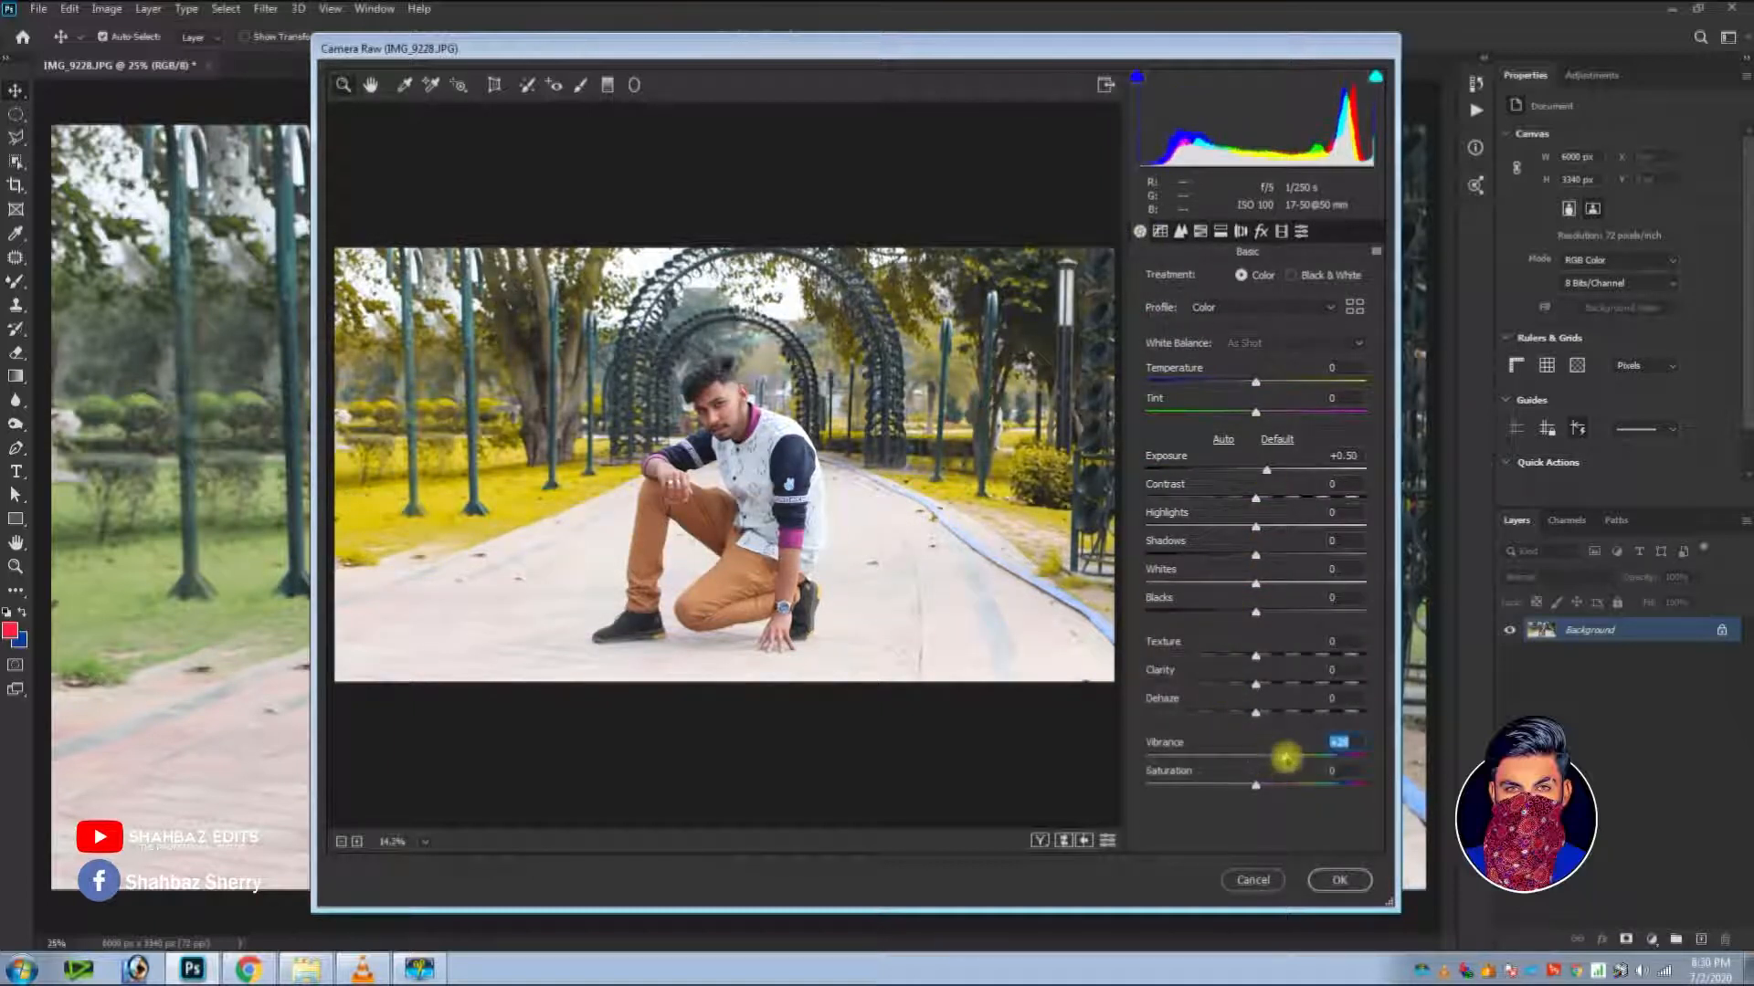
pyautogui.moveTo(1256, 684); pyautogui.dragTo(1242, 689)
# Set highlights to -76, shadows to +72 and whites to -85, and lower the blacks to about -41.
pyautogui.moveTo(1217, 595); pyautogui.dragTo(1146, 583)
pyautogui.moveTo(1198, 528); pyautogui.dragTo(1175, 532)
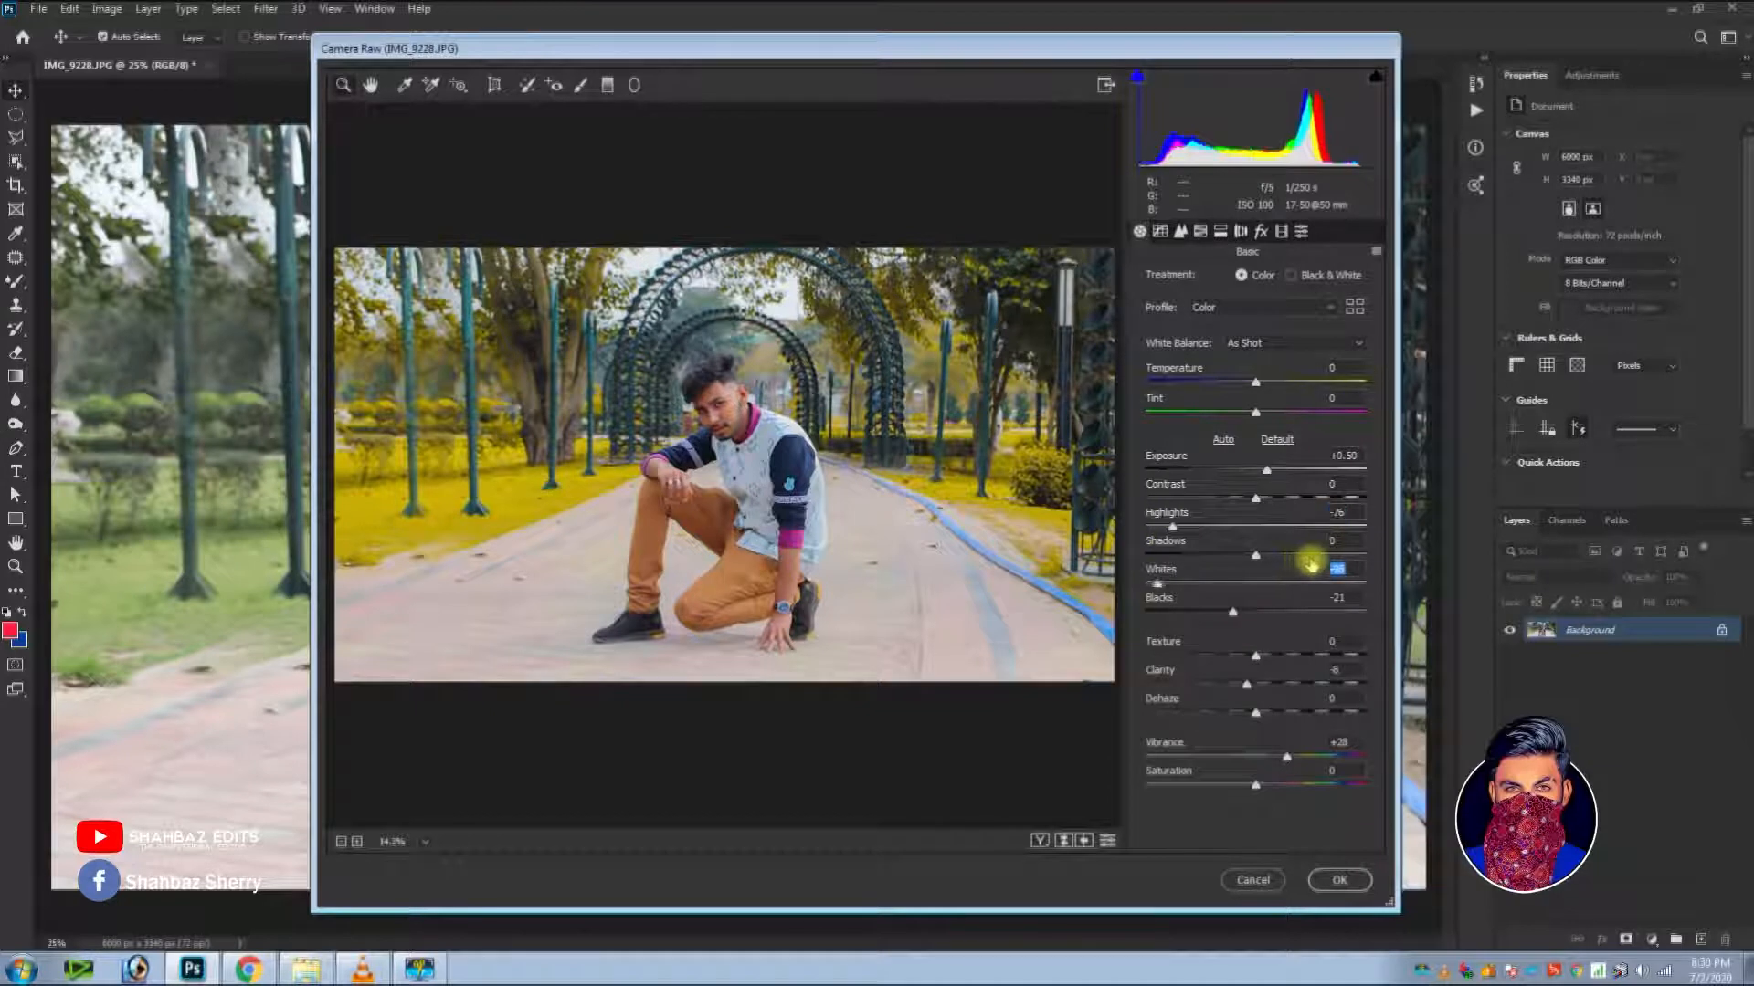
pyautogui.moveTo(1285, 552); pyautogui.dragTo(1302, 552)
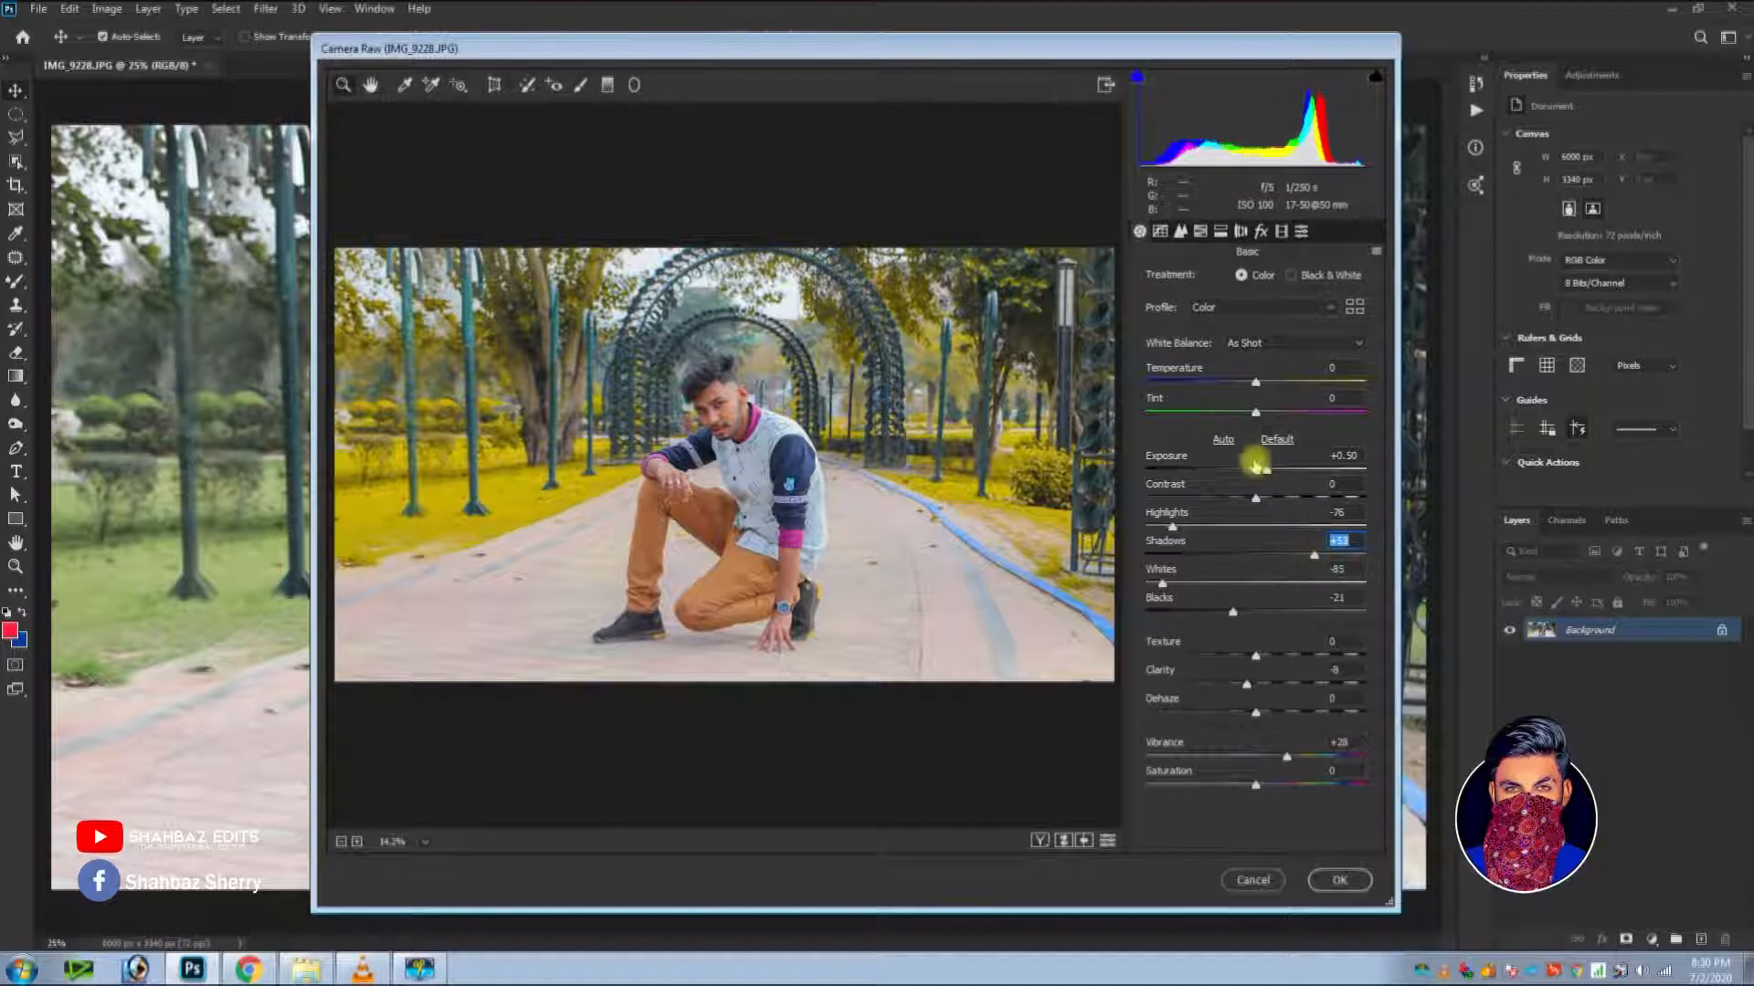
pyautogui.moveTo(1315, 555); pyautogui.dragTo(1339, 554)
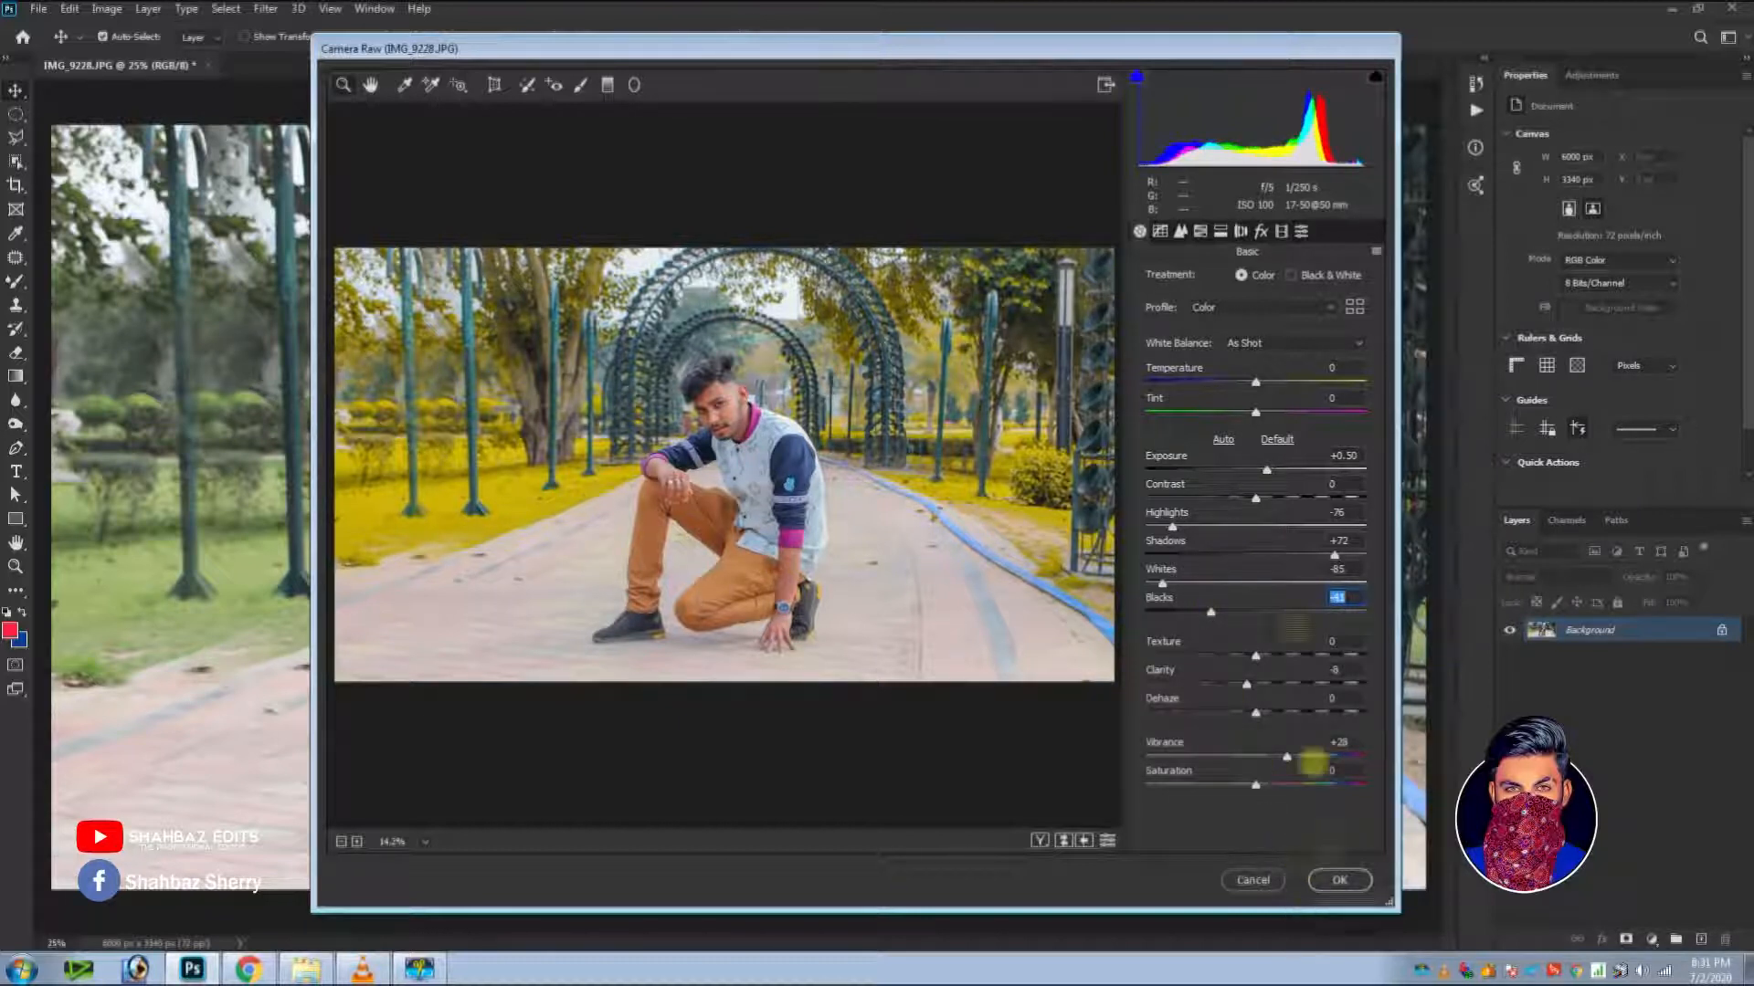
# Raise the Yellows luminance to about +25 in the HSL adjustments and apply the Camera Raw filter.
pyautogui.click(1200, 232)
pyautogui.click(1216, 274)
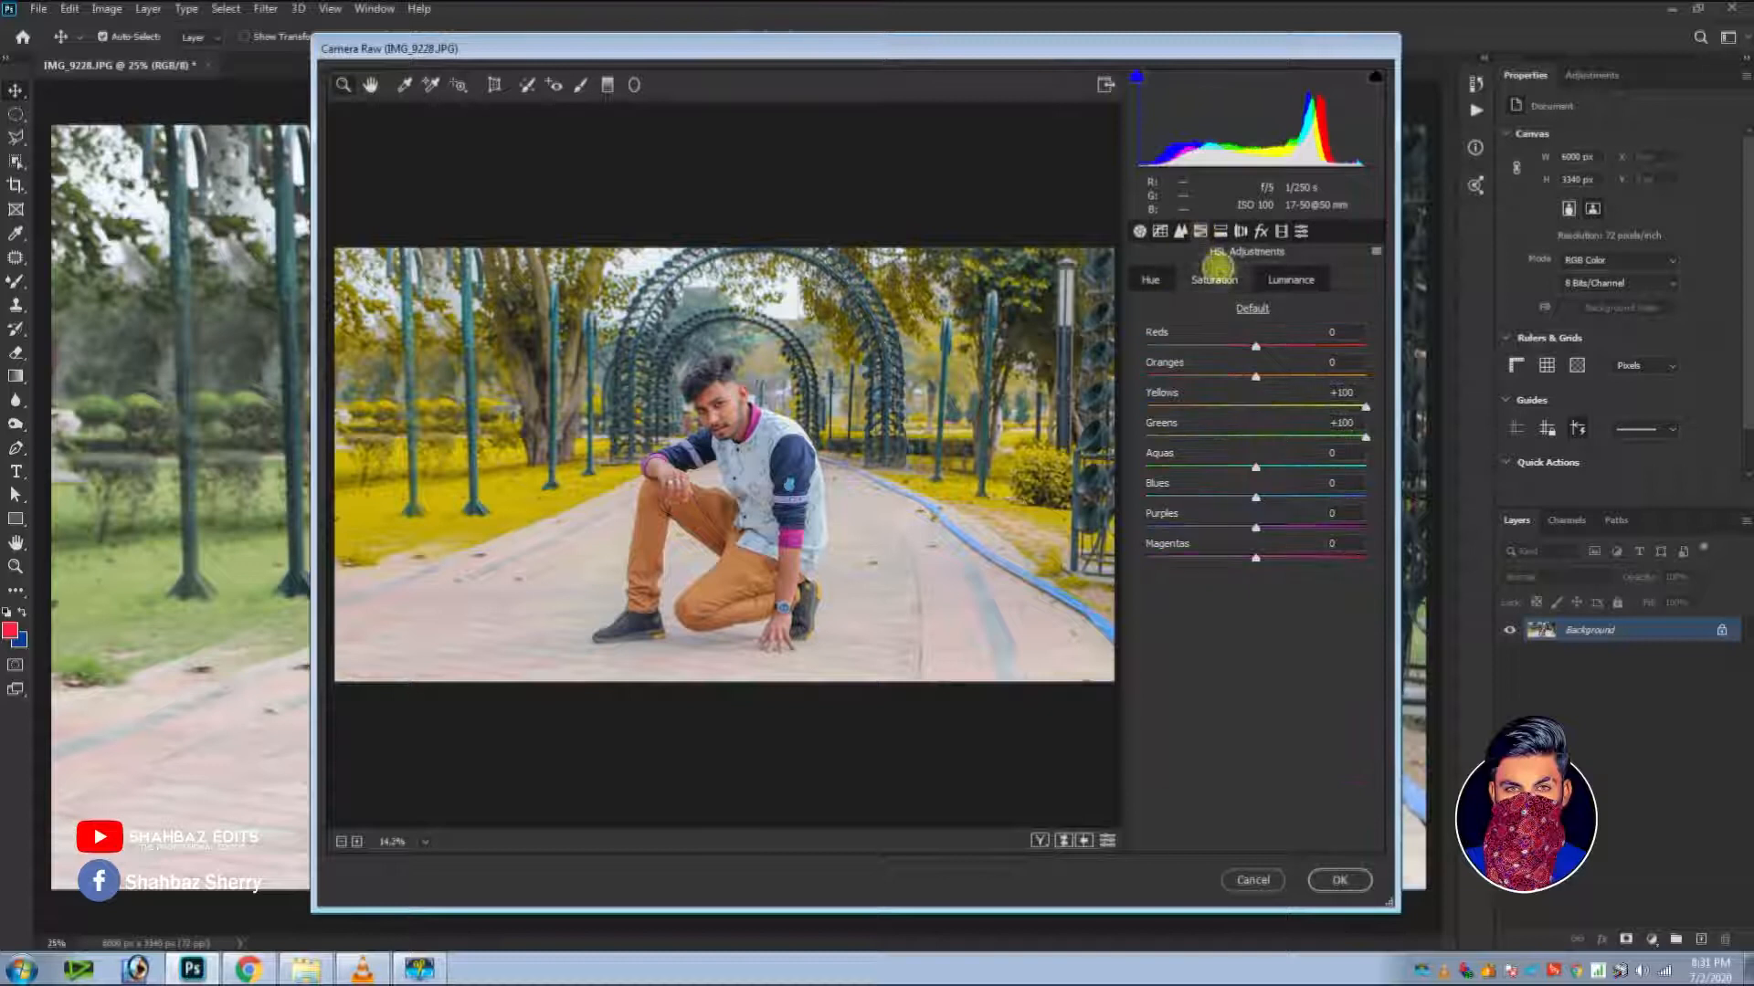
pyautogui.click(1271, 276)
pyautogui.click(1285, 406)
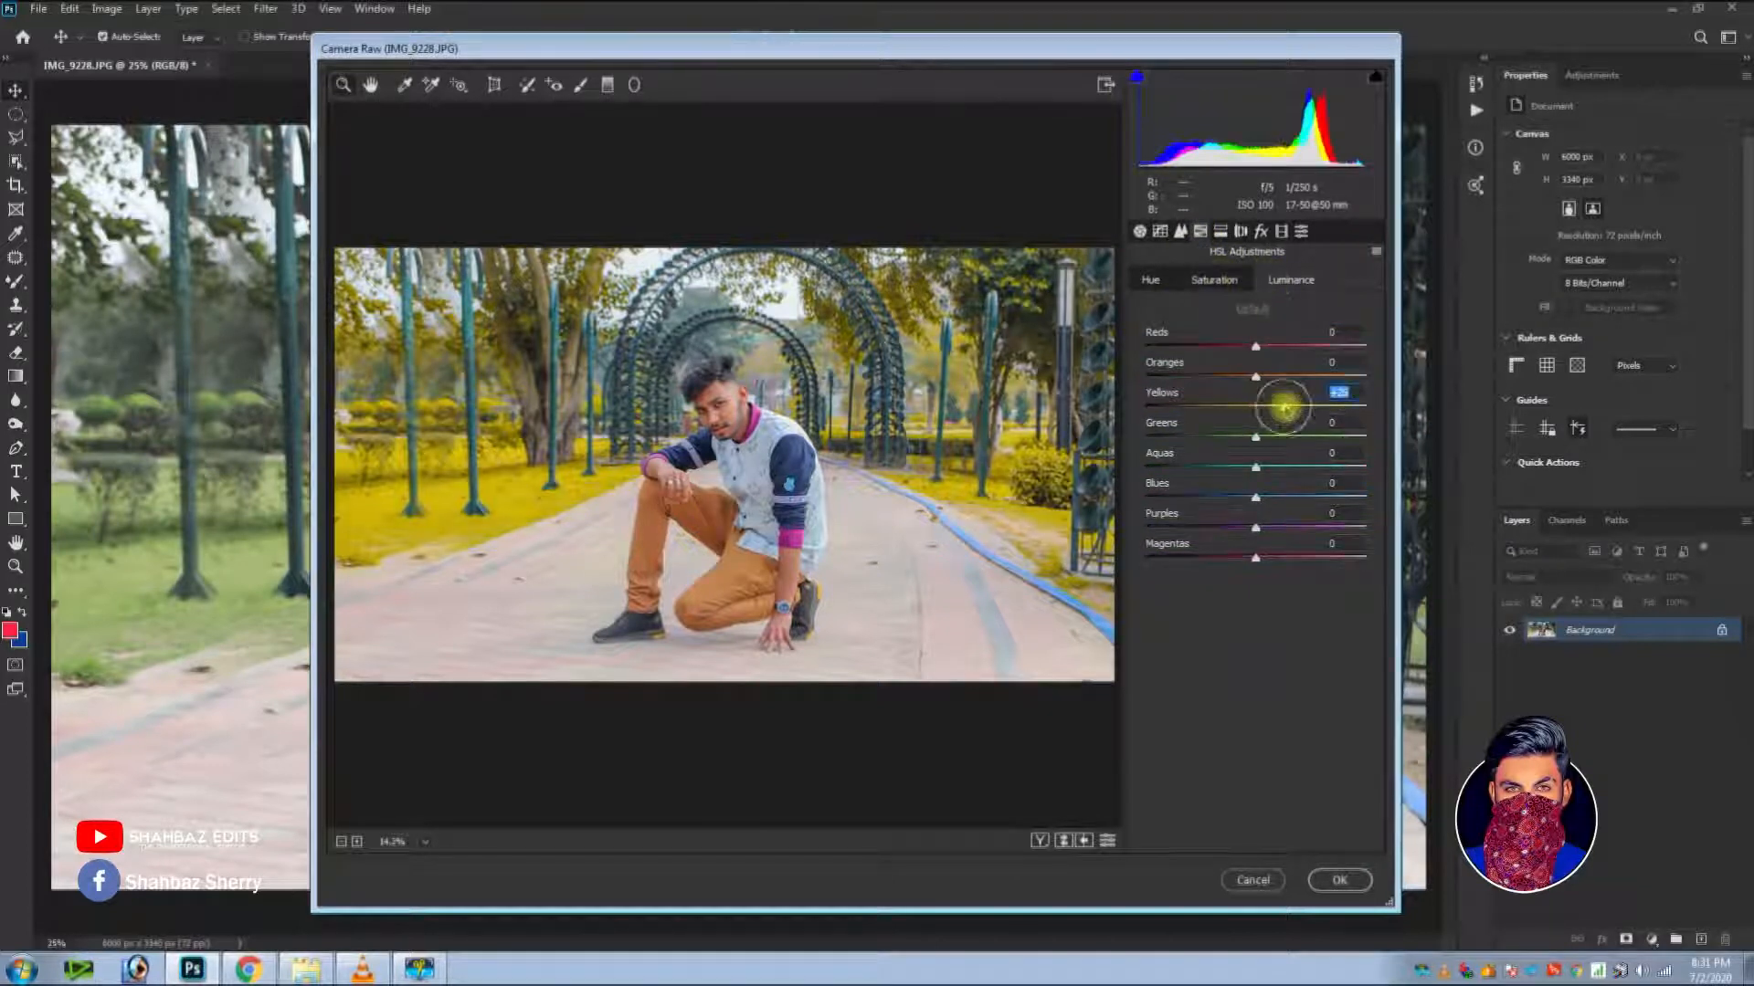
pyautogui.click(1338, 881)
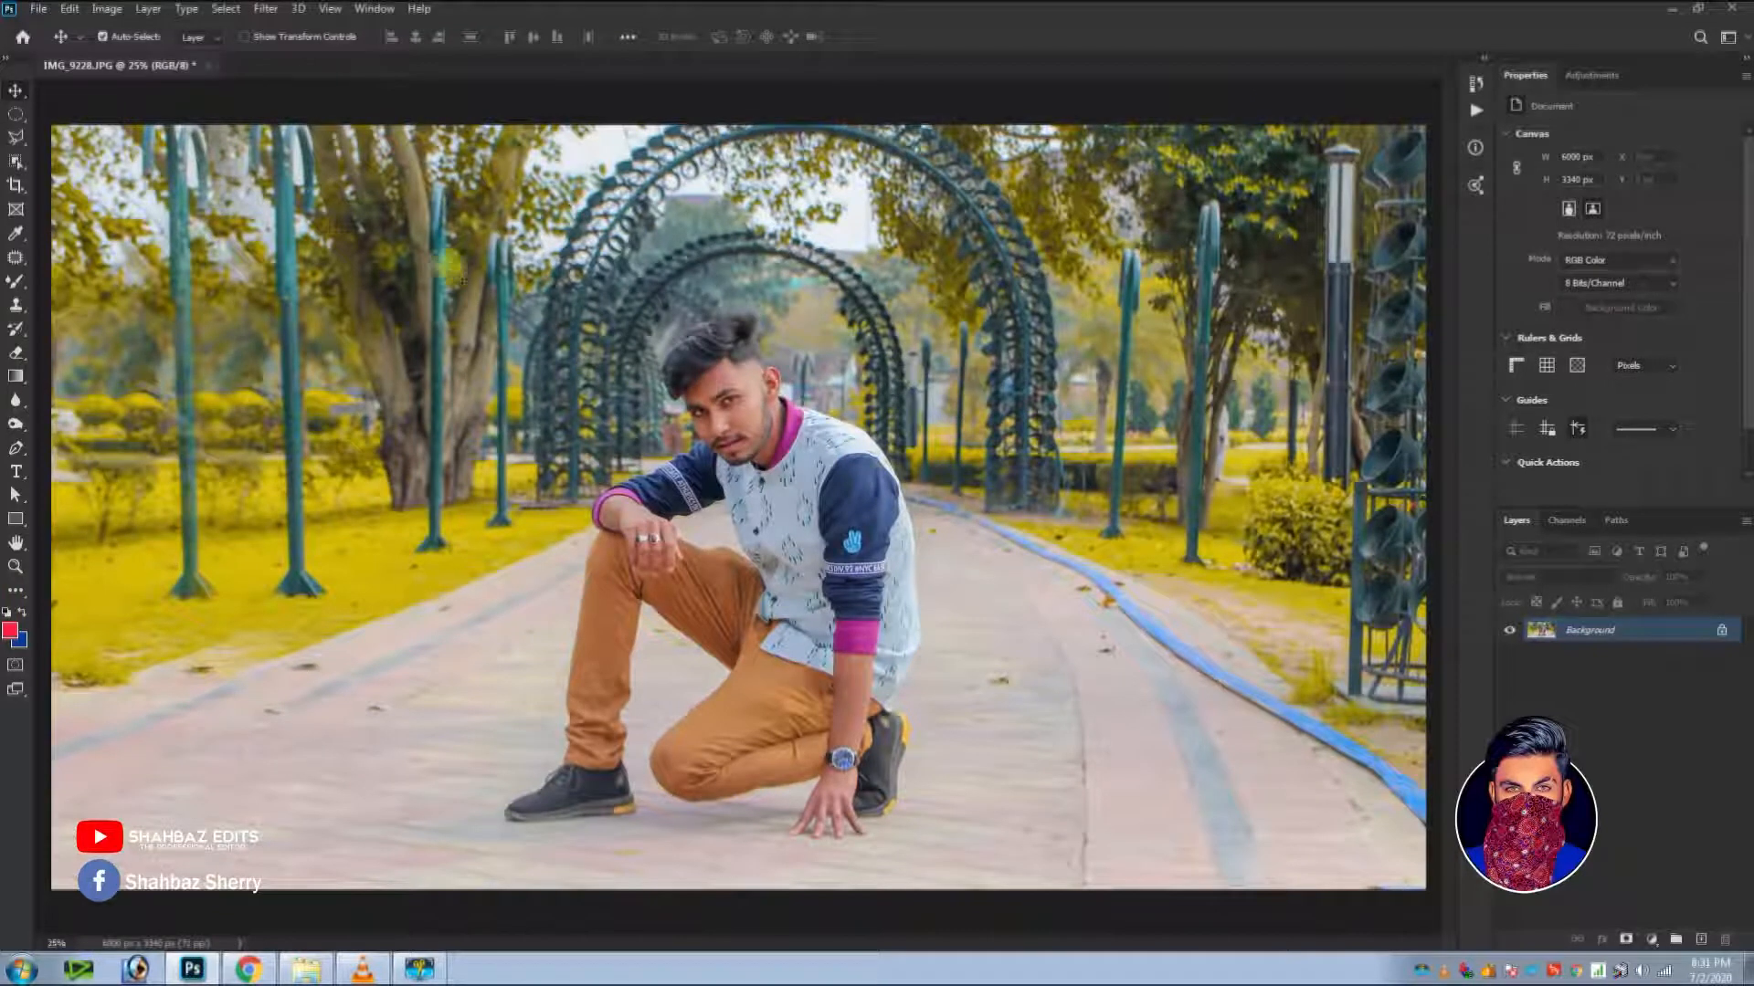
# Apply the Camera Raw Filter again with Yellows saturation at maximum, Yellows hue at -42 and Greens hue at -100.
pyautogui.click(264, 8)
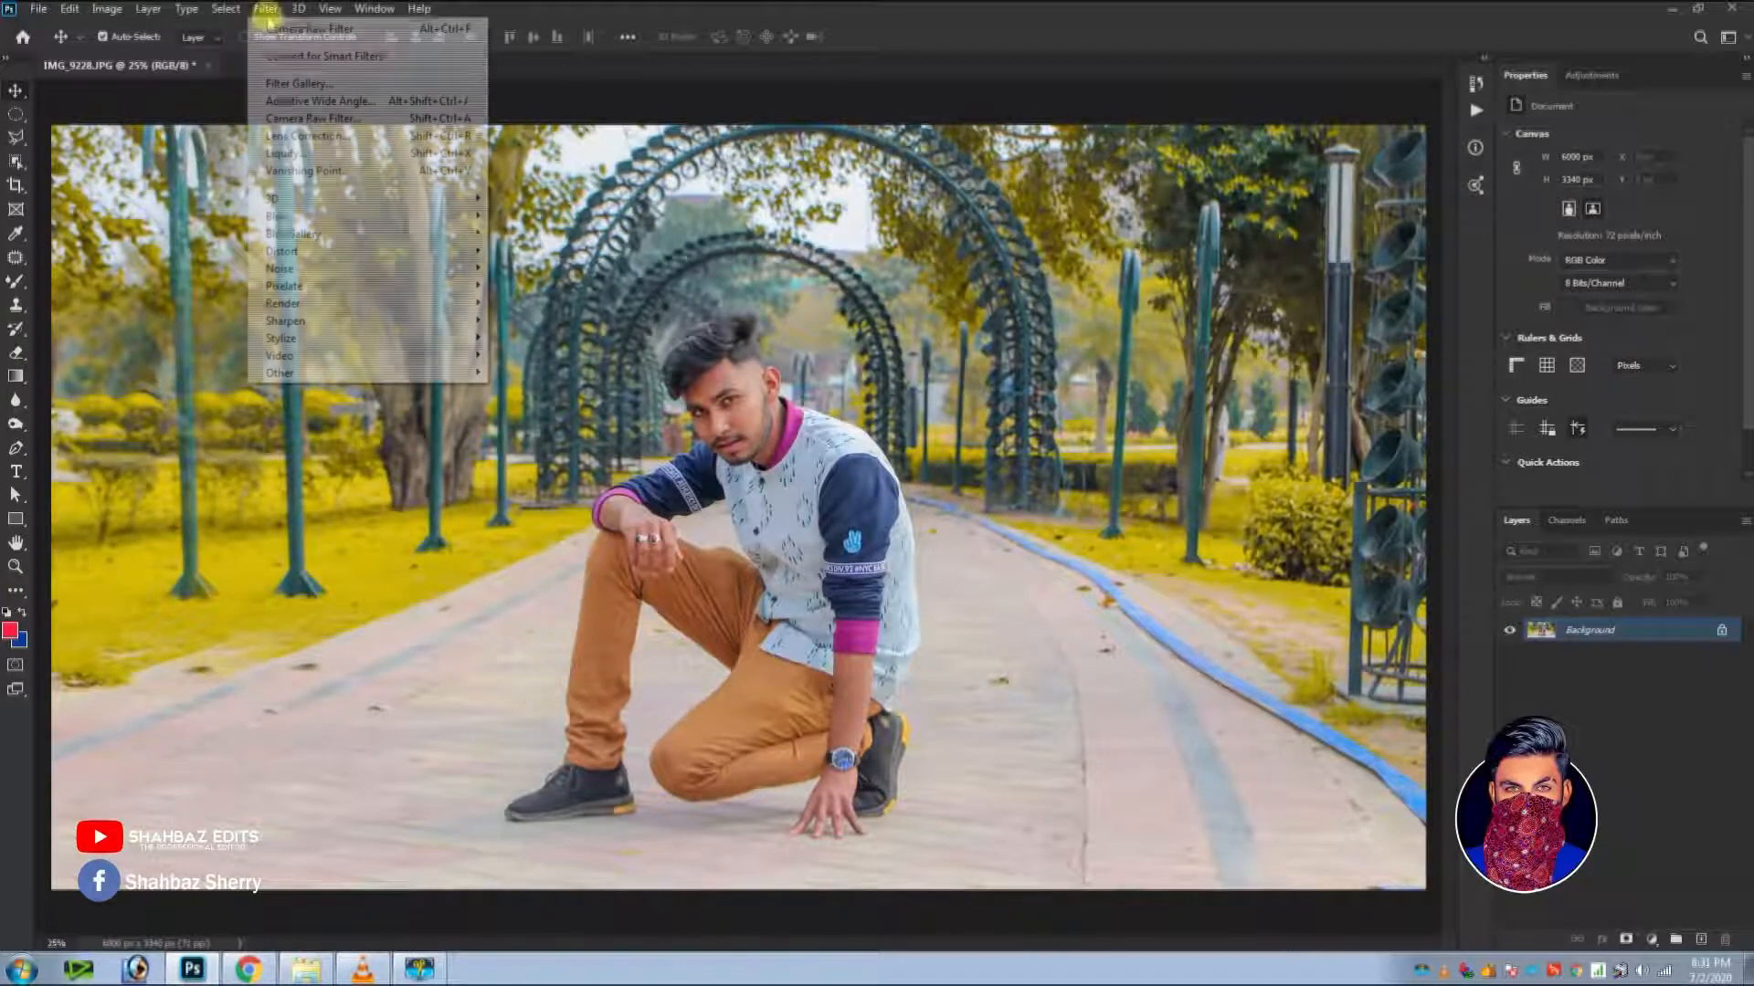
pyautogui.click(301, 118)
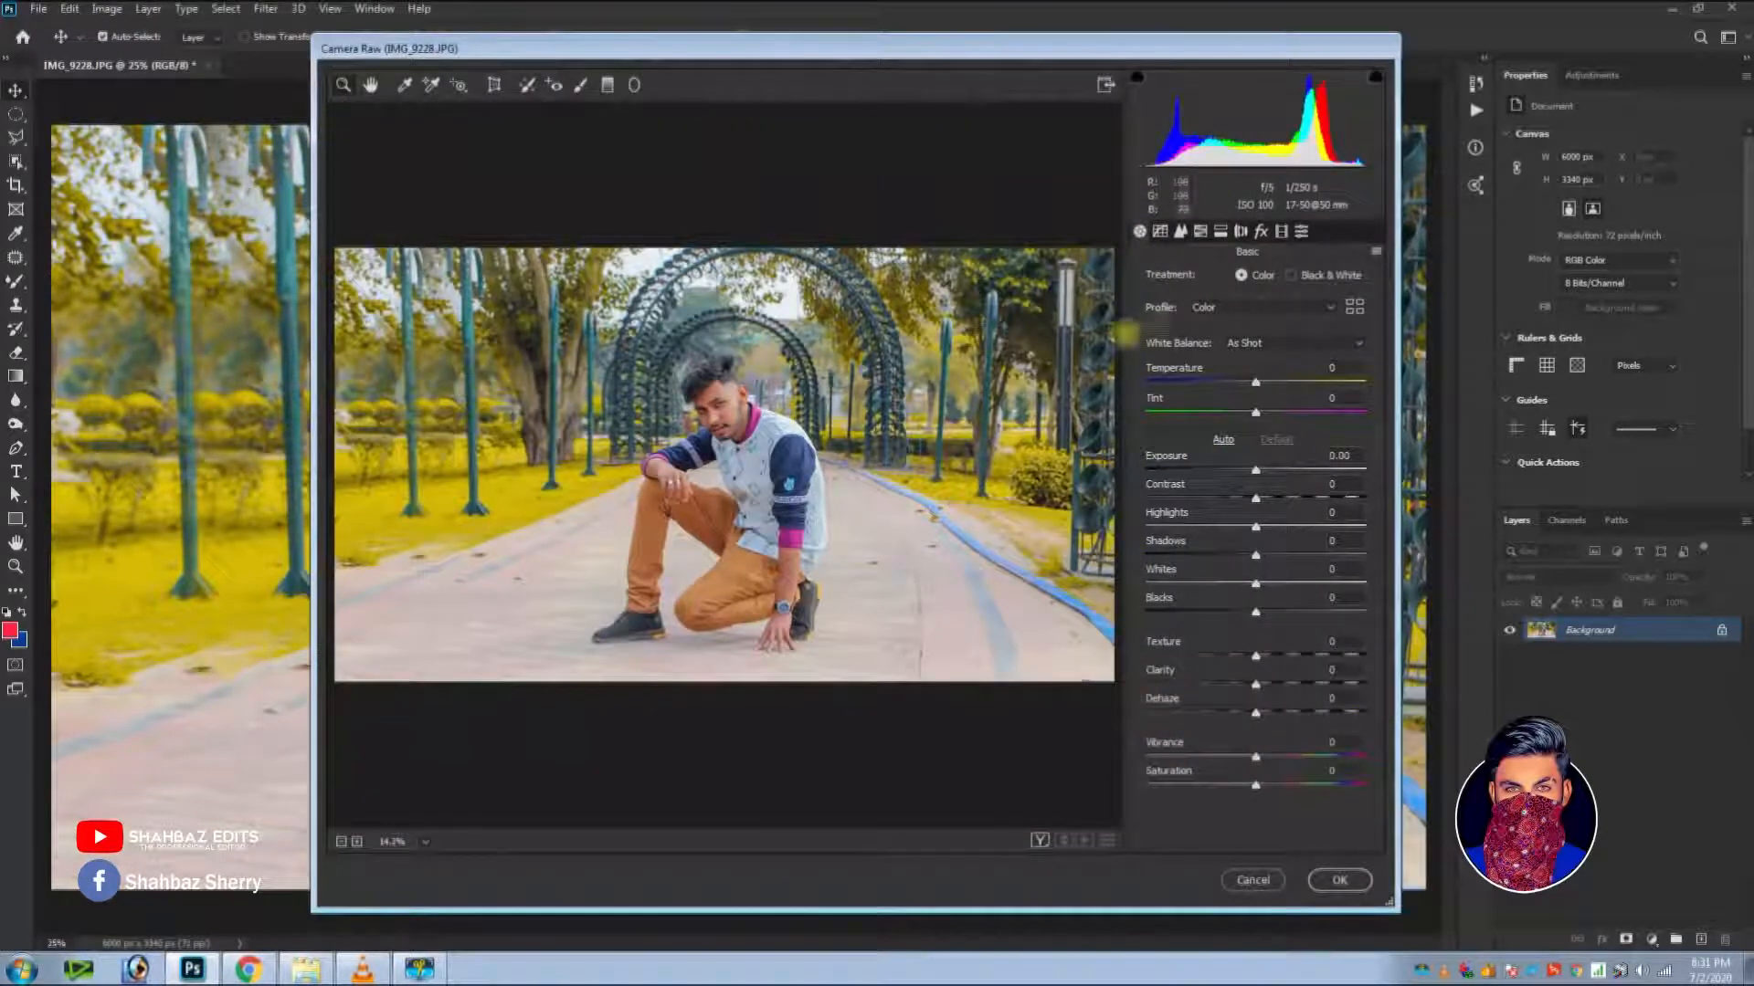
pyautogui.click(1200, 231)
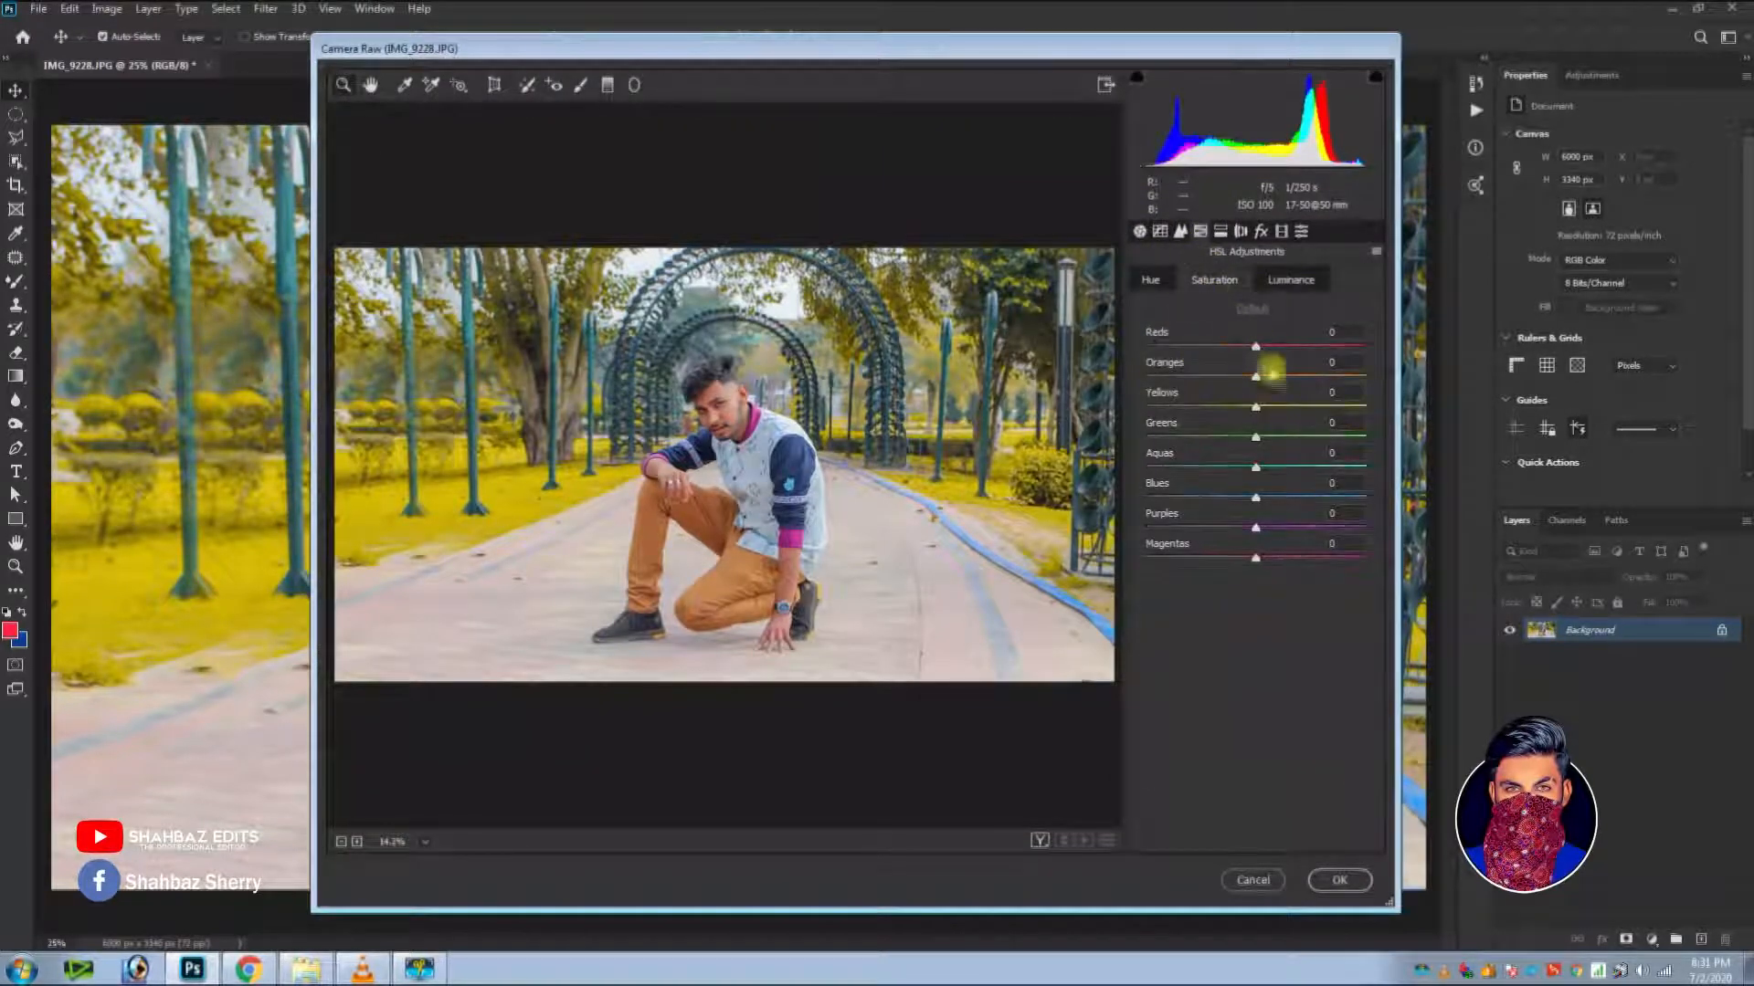
pyautogui.moveTo(1256, 406); pyautogui.dragTo(1368, 408)
pyautogui.click(1151, 280)
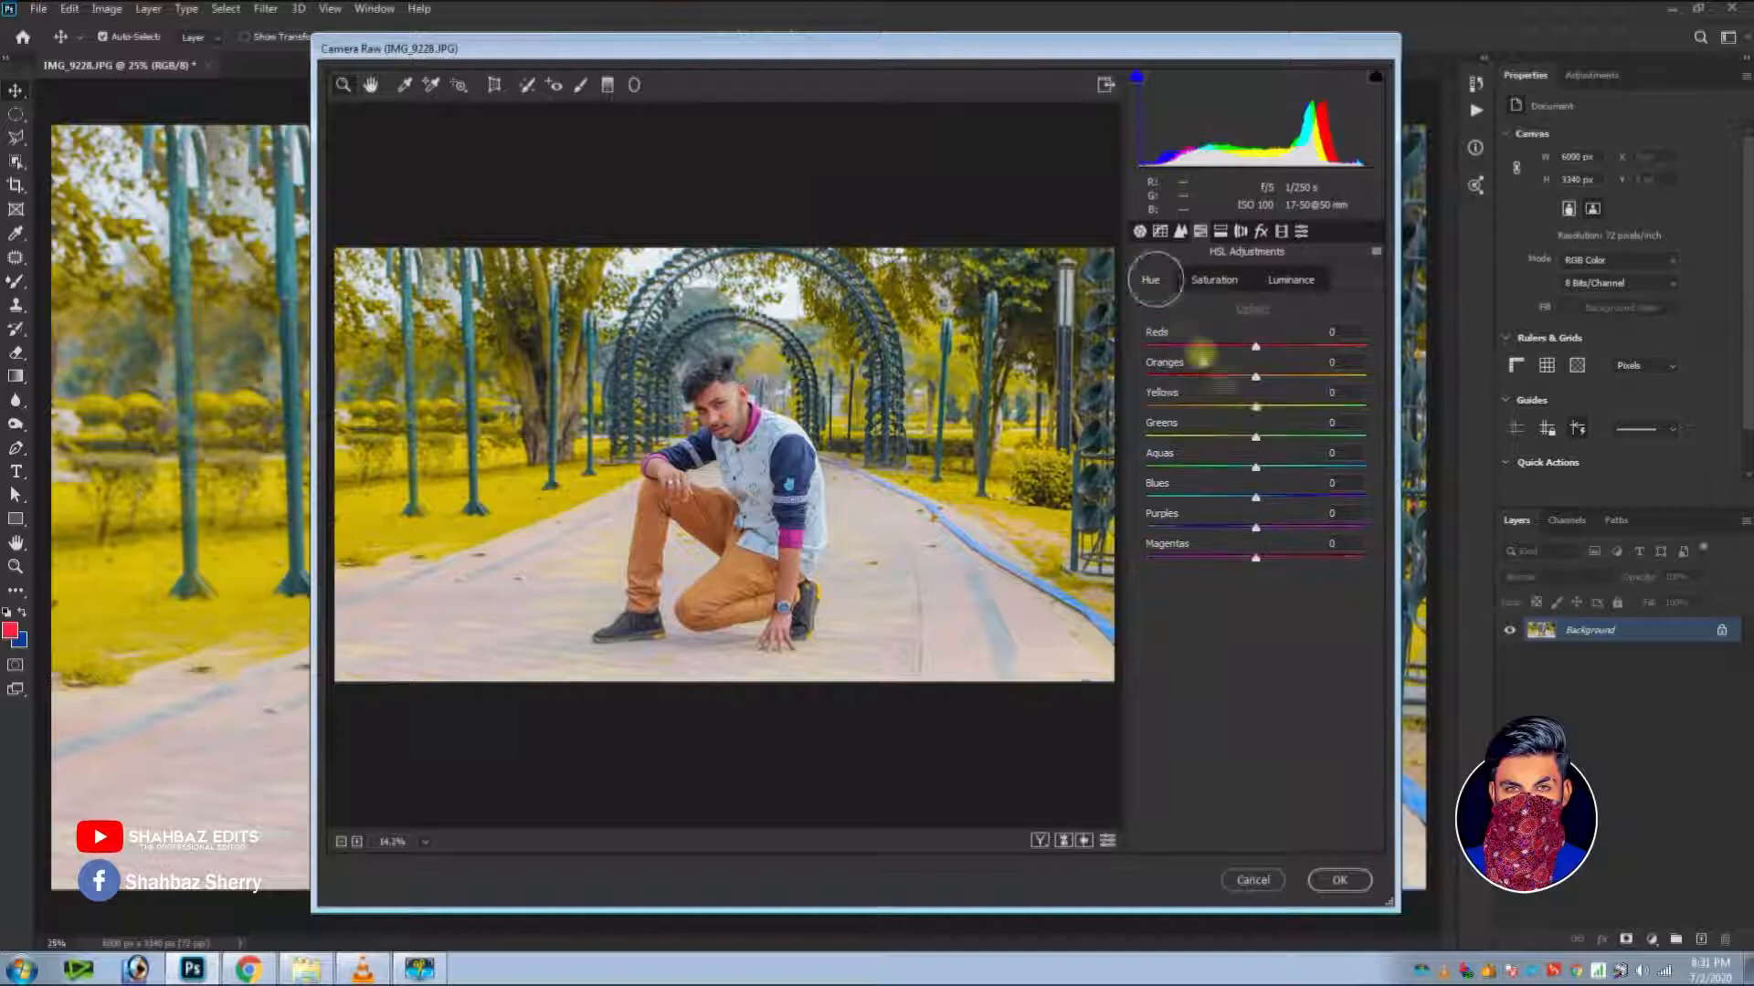
pyautogui.moveTo(1253, 407); pyautogui.dragTo(1127, 442)
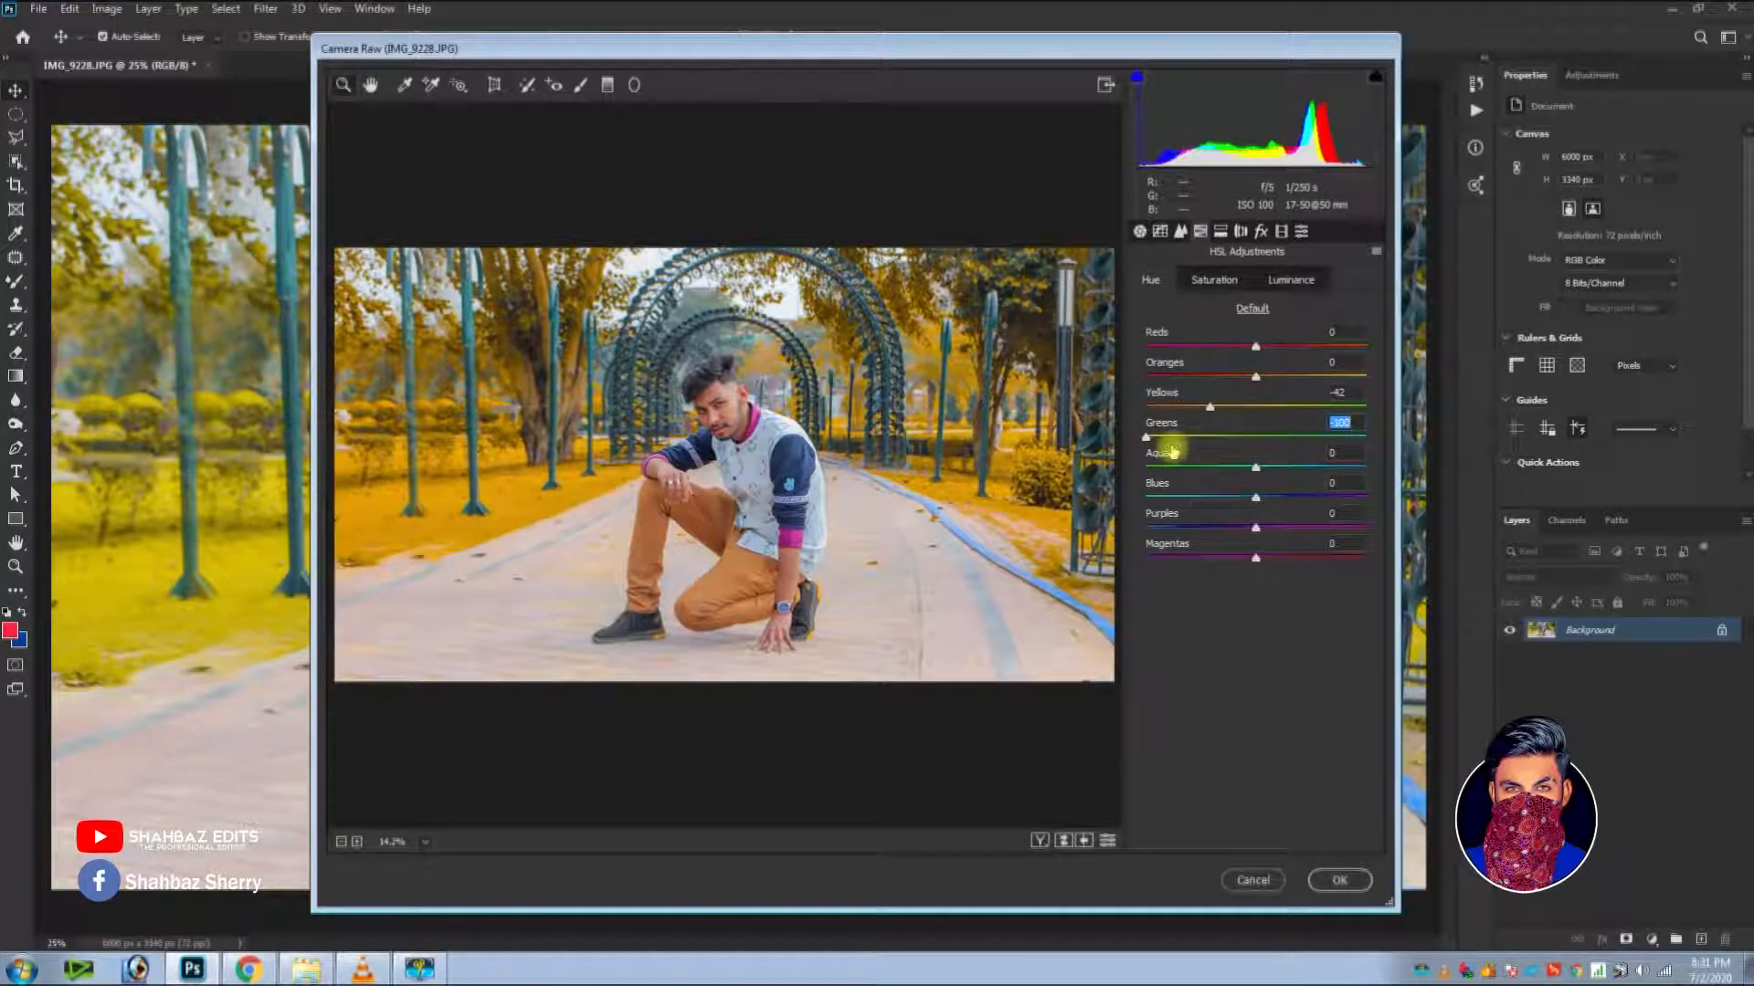
pyautogui.press('Return')
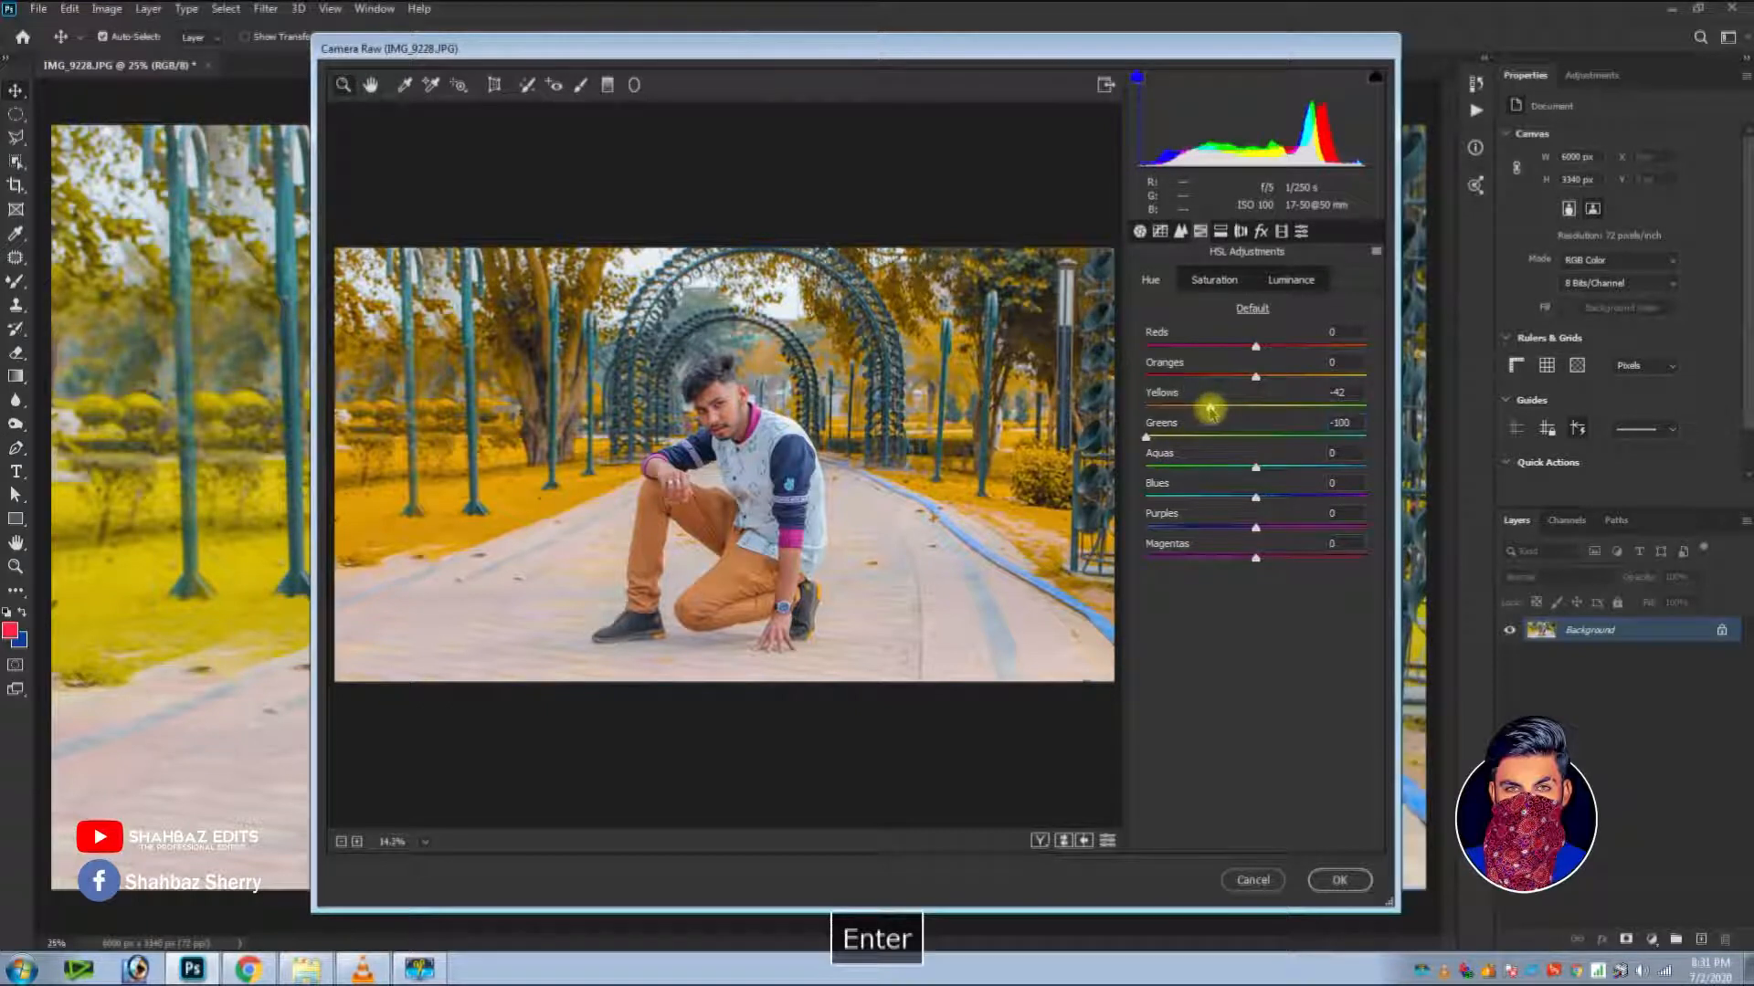
pyautogui.press('Return')
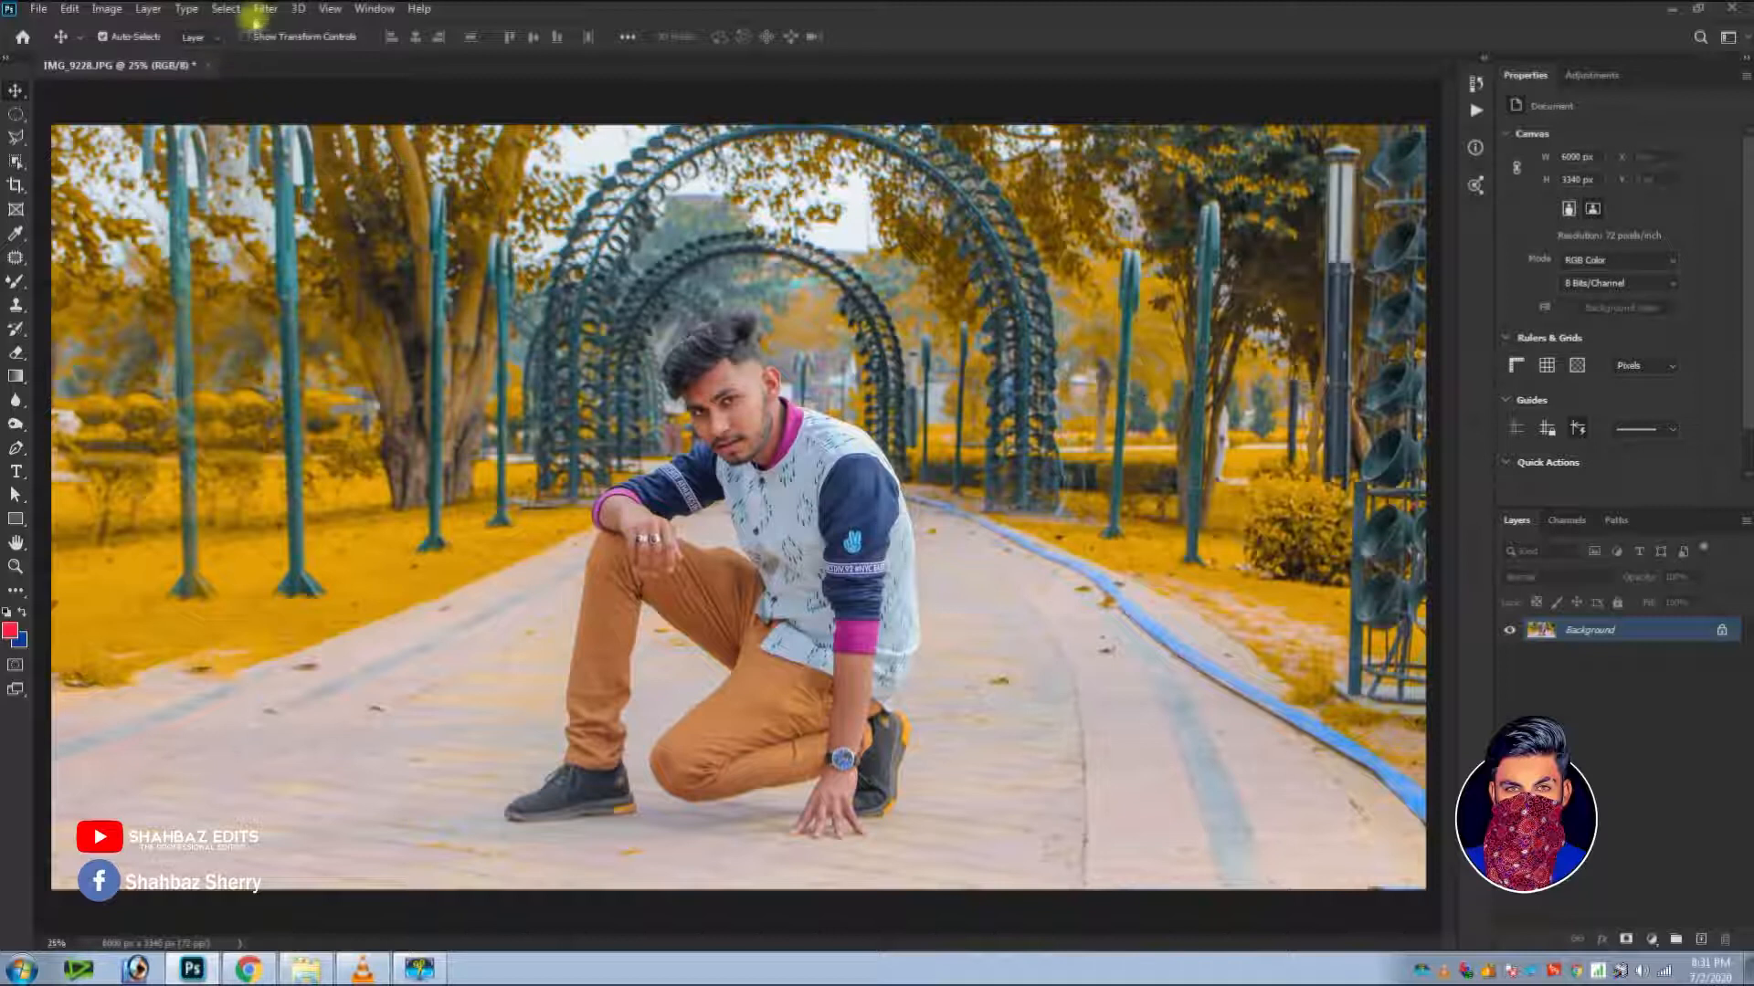
# Reopen the Camera Raw Filter and set the Green Primary hue to -22 in the calibration settings.
pyautogui.click(264, 9)
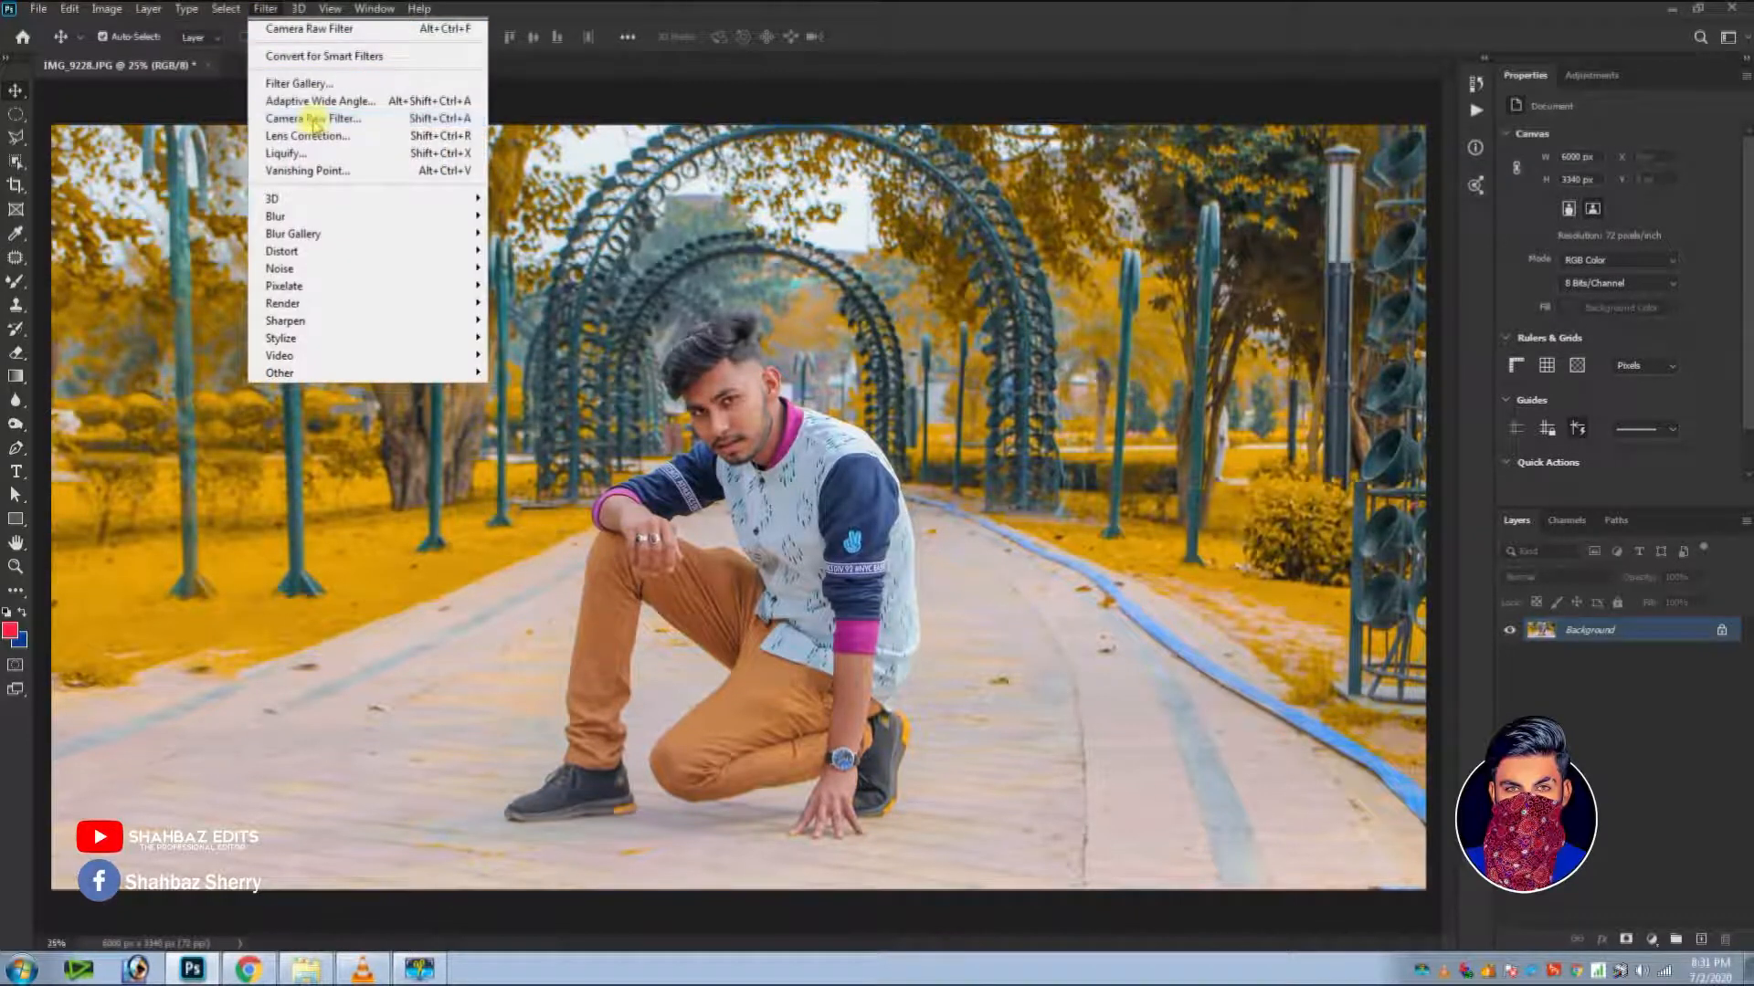
pyautogui.click(314, 118)
pyautogui.click(1261, 231)
pyautogui.click(1281, 231)
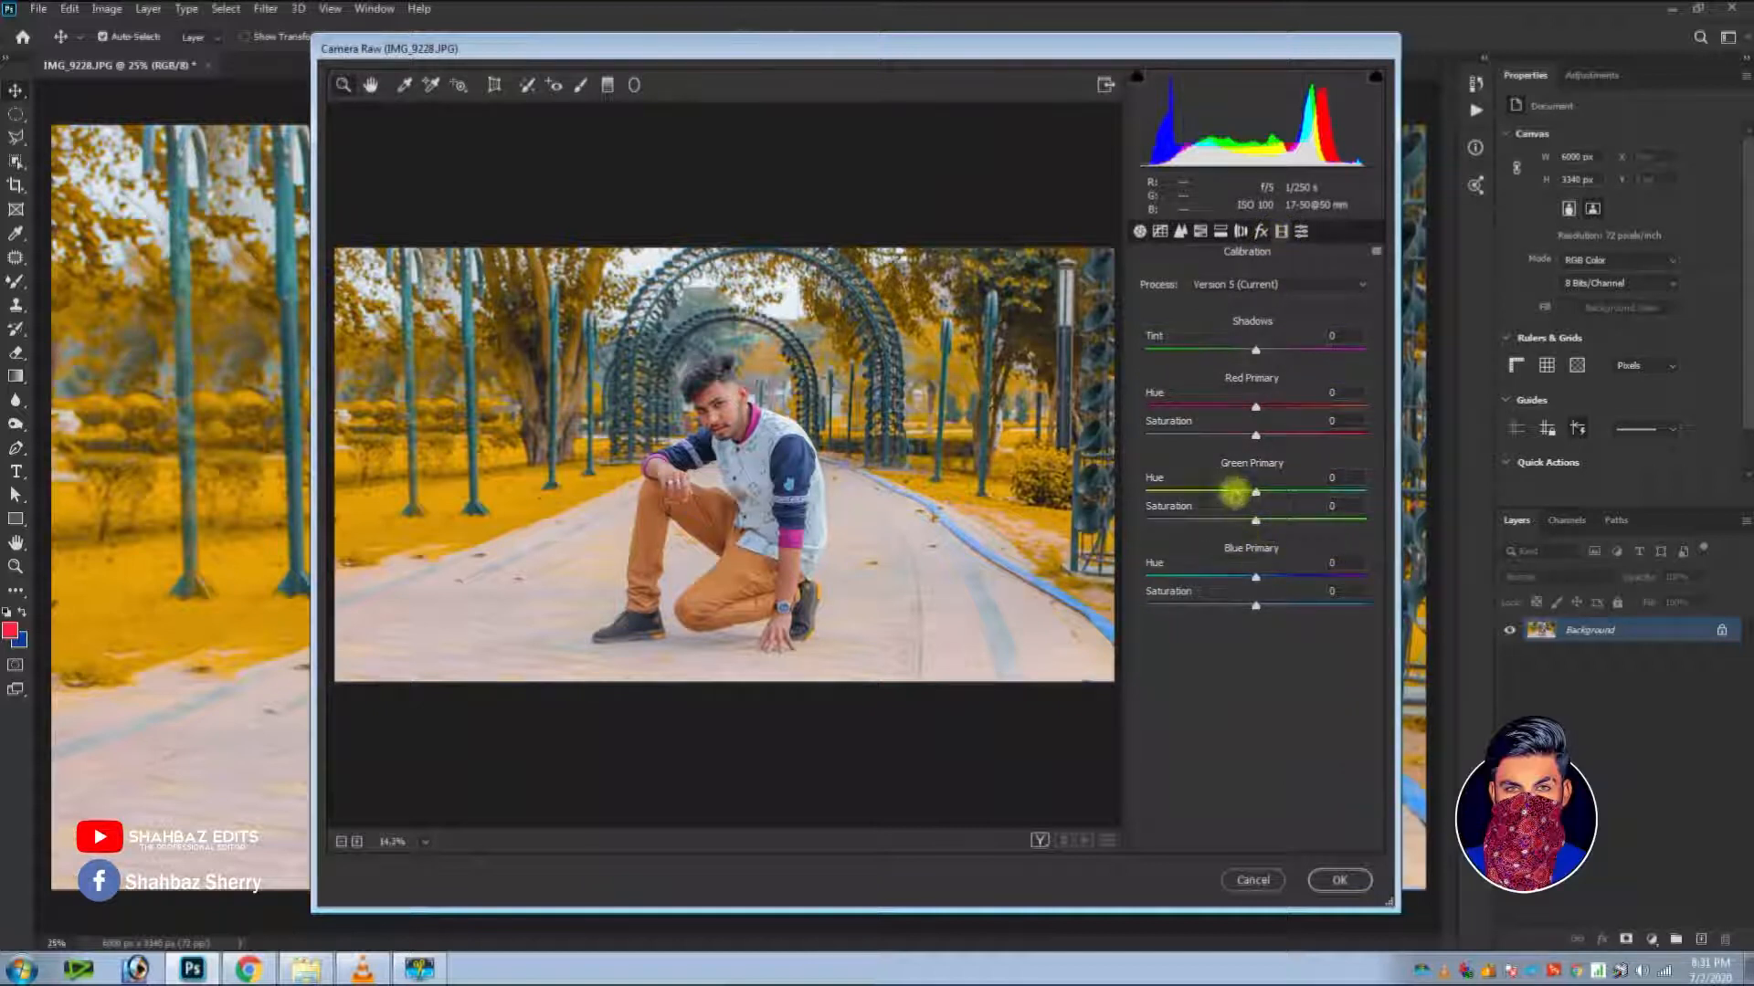
pyautogui.moveTo(1233, 493); pyautogui.dragTo(1229, 494)
pyautogui.moveTo(611, 320); pyautogui.dragTo(850, 599)
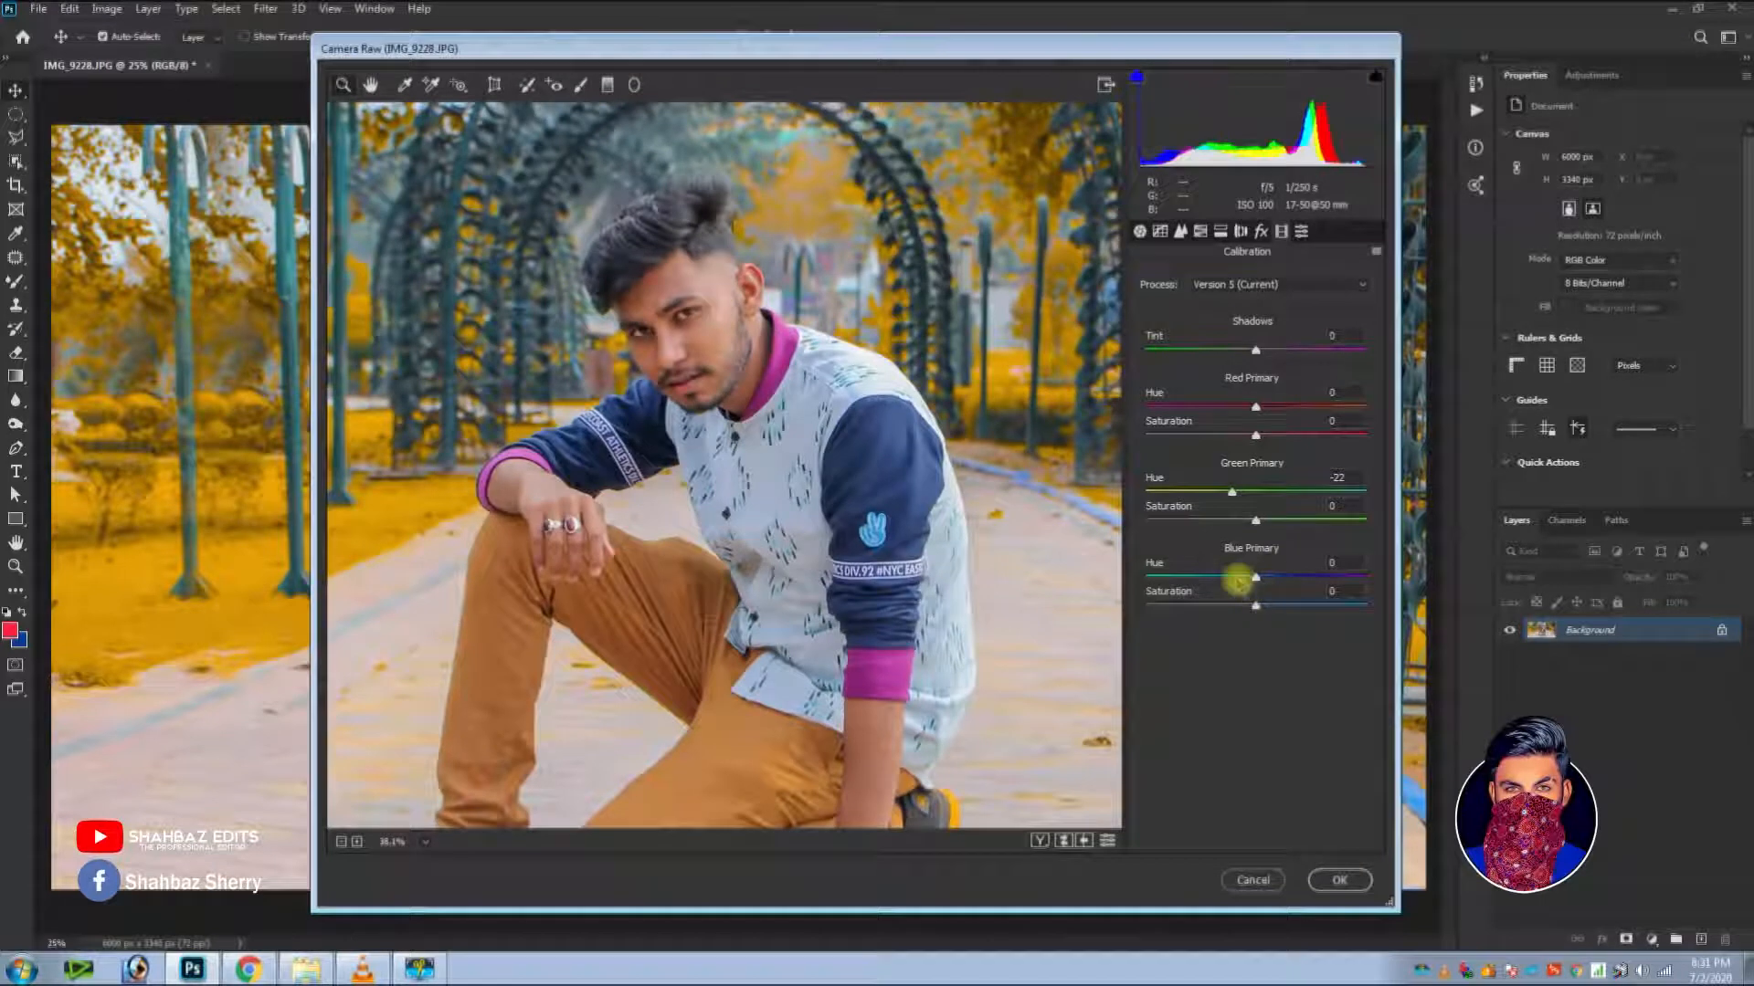
# Set the Blue Primary hue to -33 and its saturation to about +24 in the calibration settings.
pyautogui.hotkey('ctrl', '-')
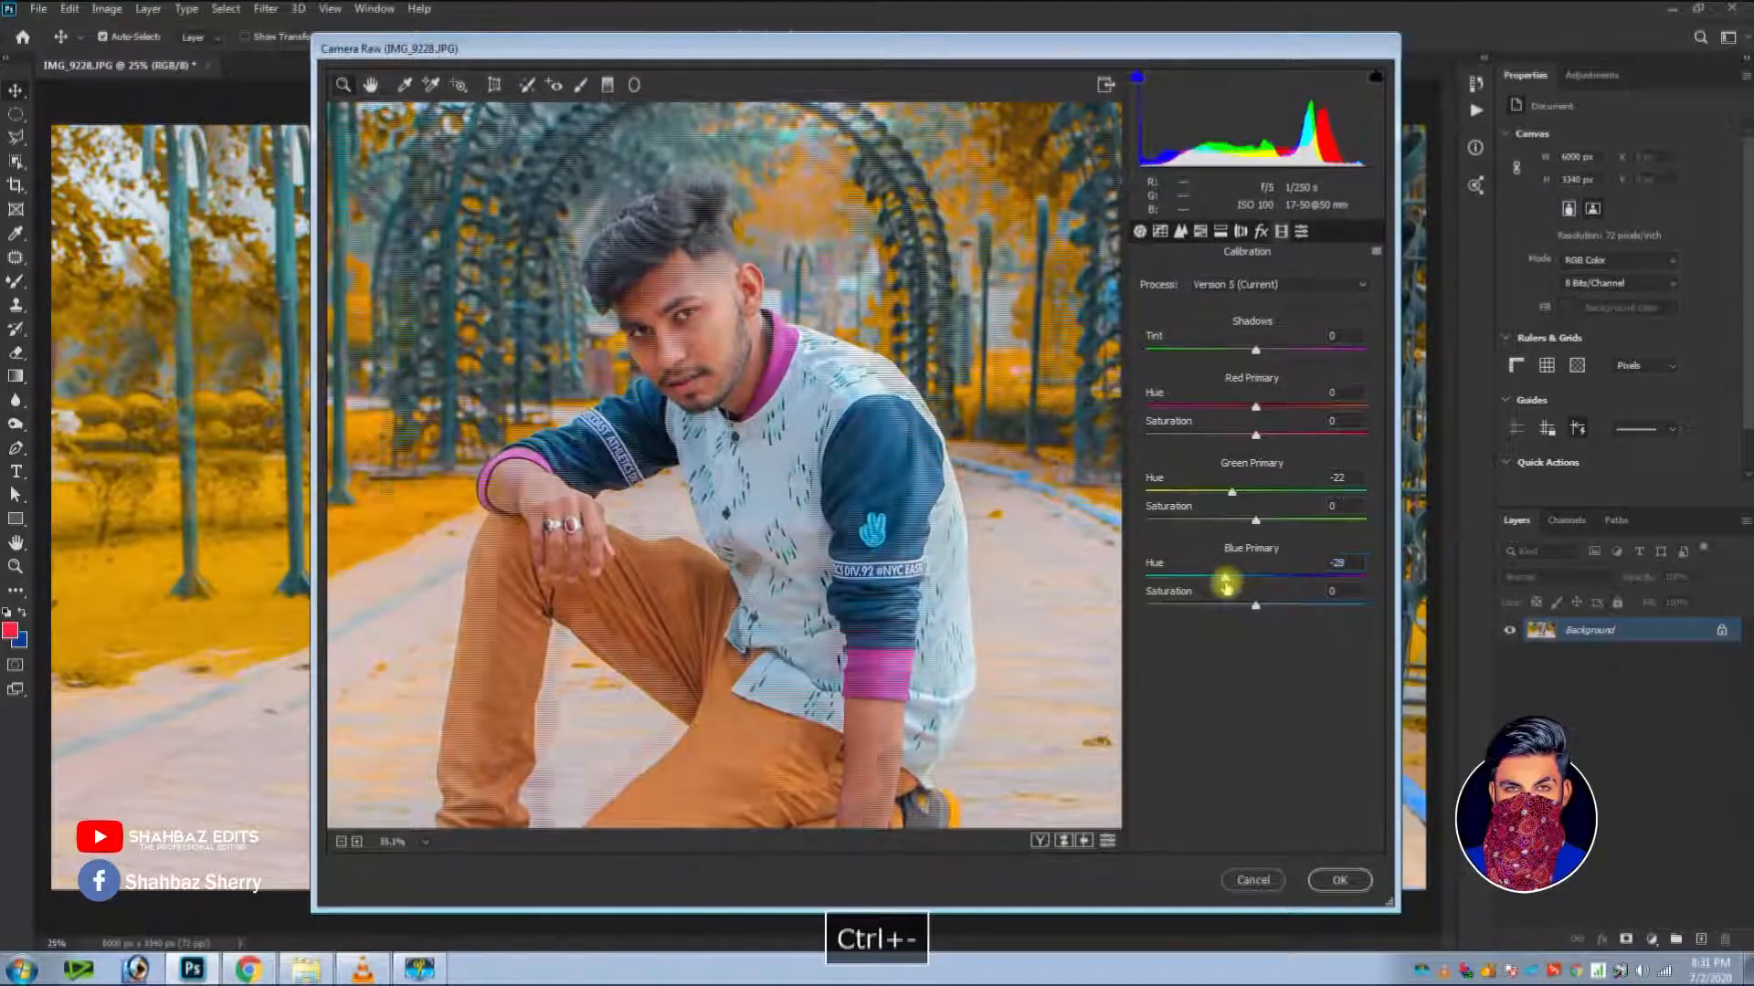
pyautogui.moveTo(1226, 579); pyautogui.dragTo(1303, 606)
pyautogui.hotkey('ctrl', '-')
pyautogui.hotkey('ctrl', '0')
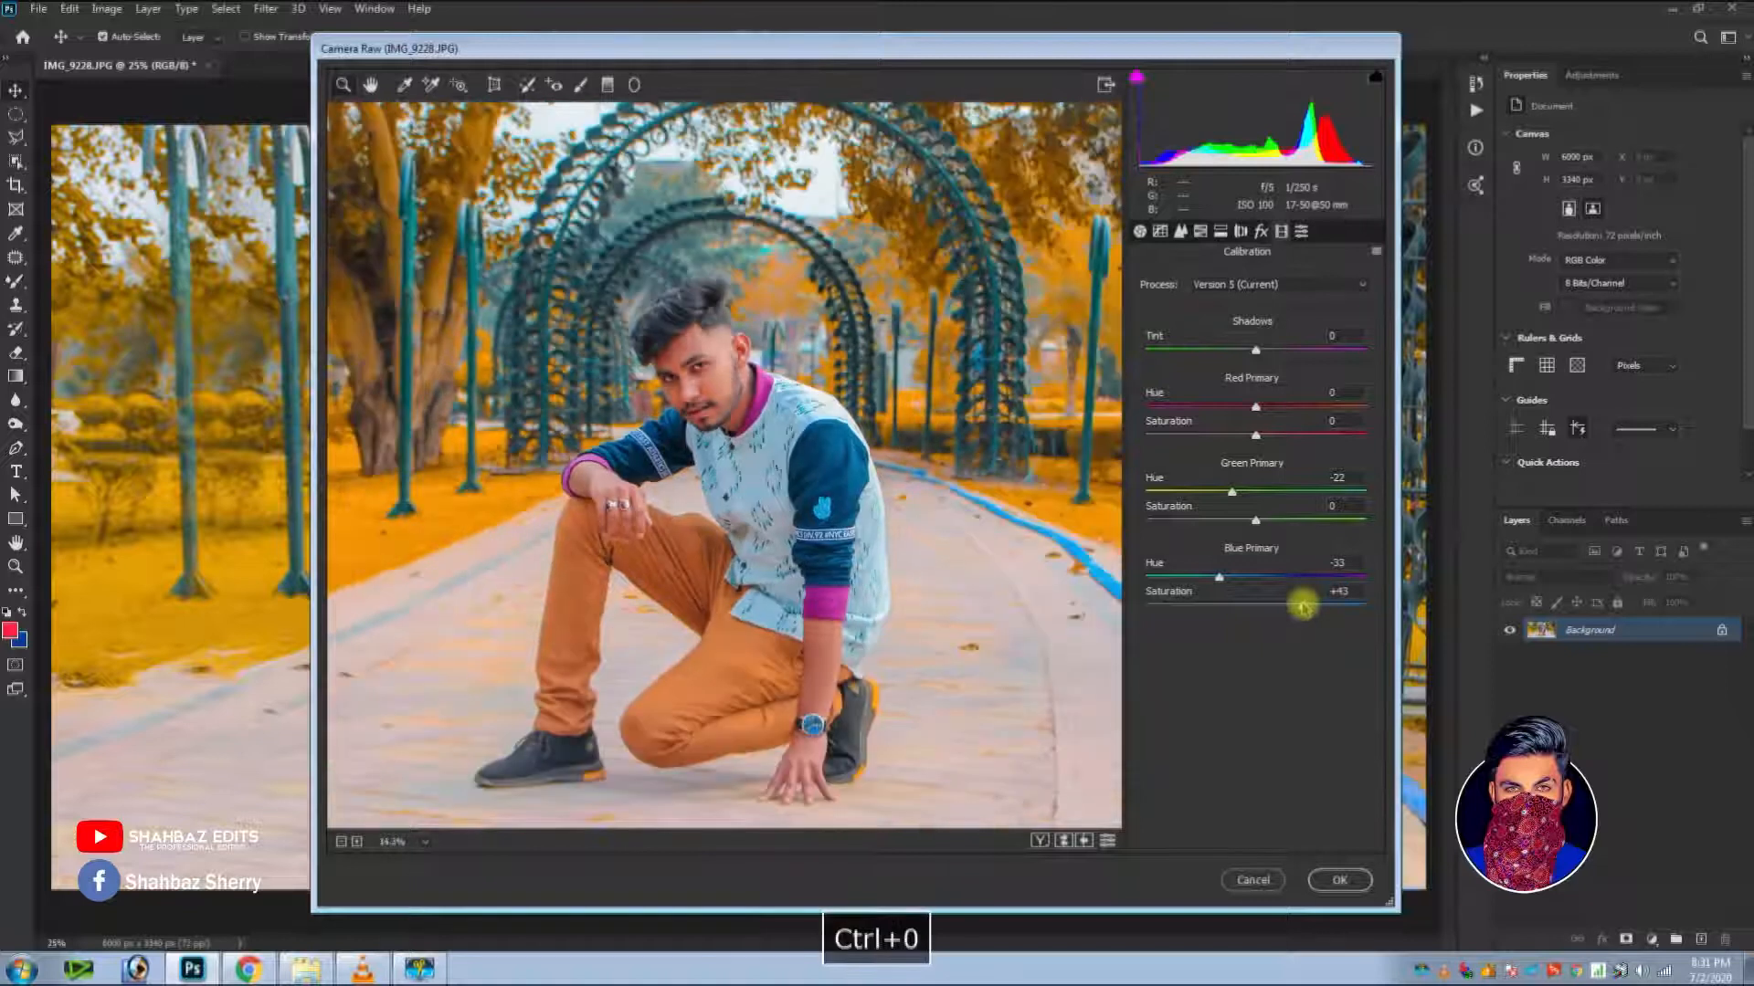
pyautogui.click(1282, 606)
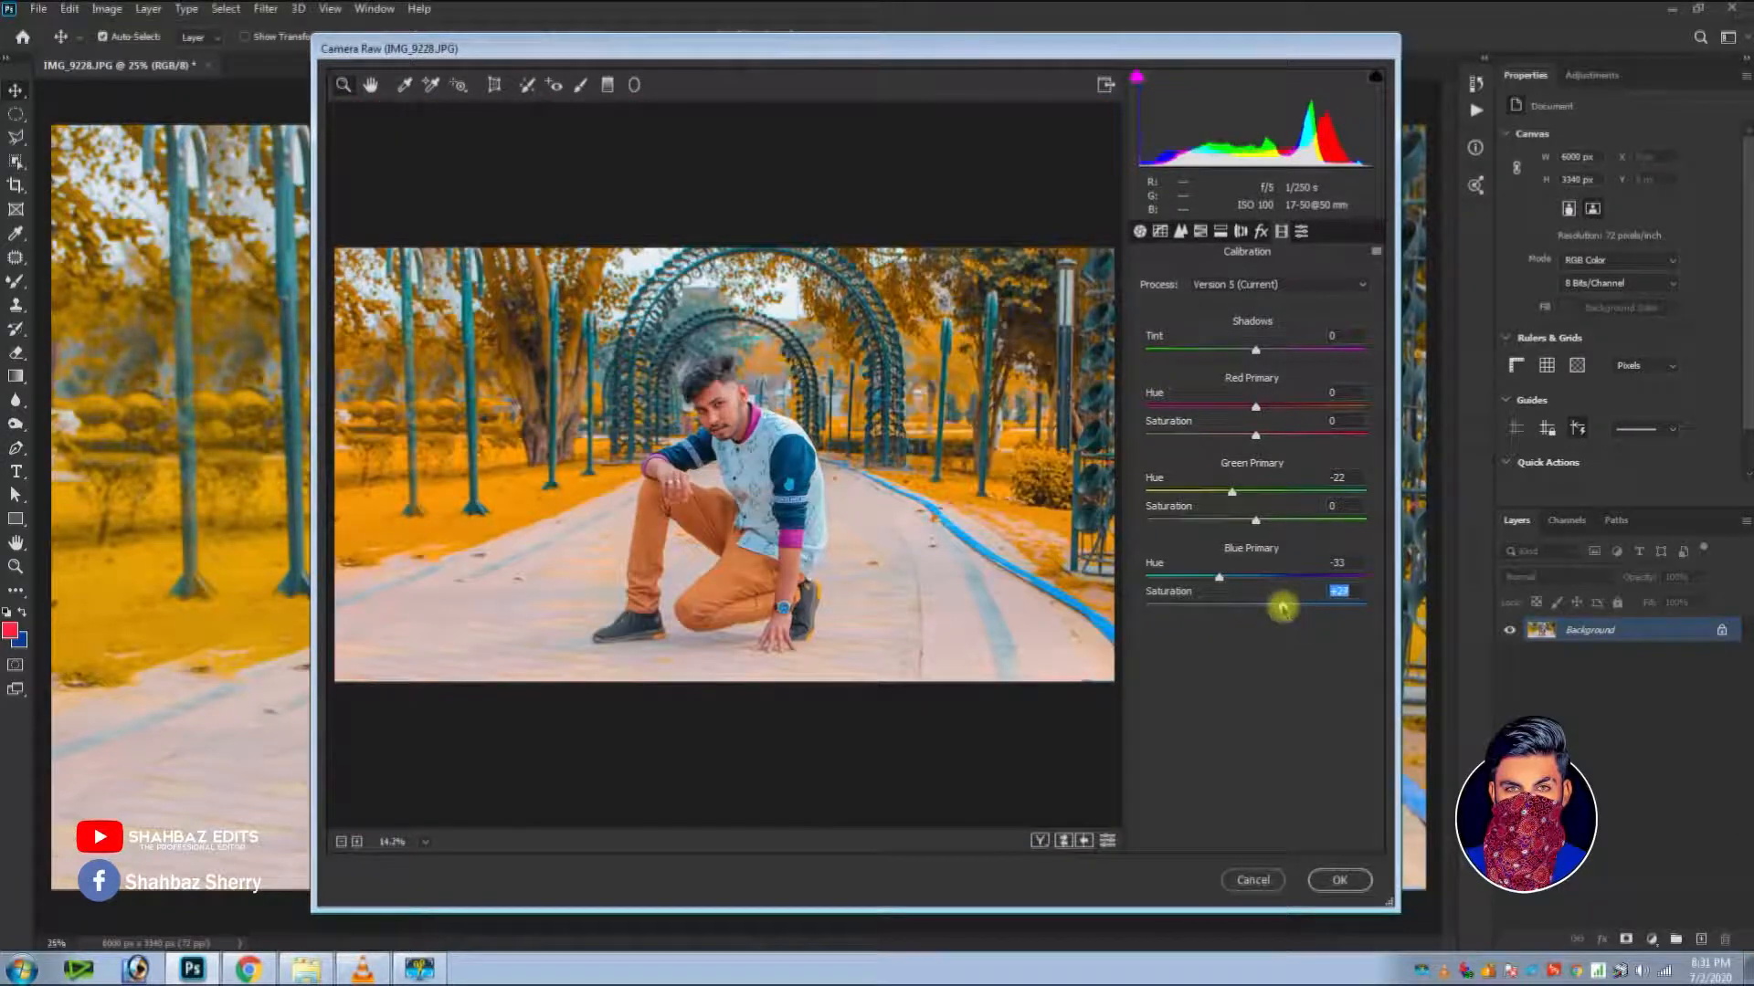
# Lower the Oranges saturation to about -28, raise the Oranges luminance slightly, and apply the Camera Raw filter.
pyautogui.click(1160, 231)
pyautogui.click(1204, 280)
pyautogui.moveTo(1232, 383); pyautogui.dragTo(1224, 385)
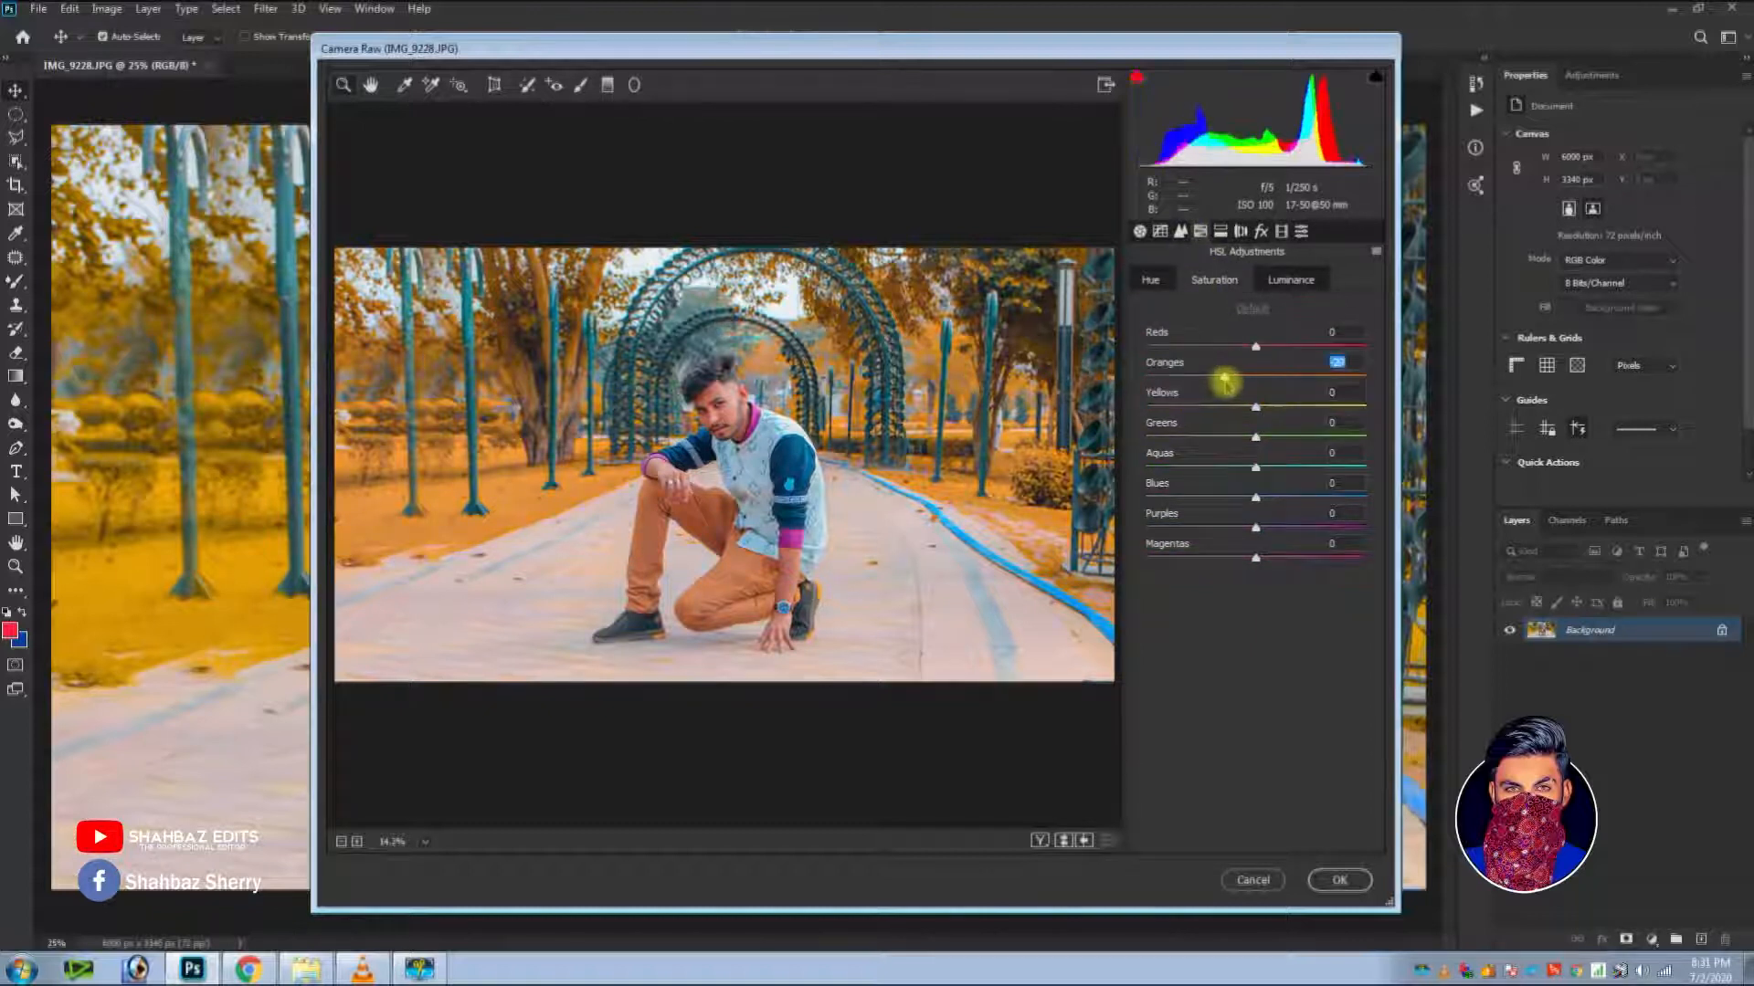
pyautogui.click(1288, 277)
pyautogui.moveTo(1284, 371); pyautogui.dragTo(1271, 379)
pyautogui.hotkey('ctrl', '0')
pyautogui.click(1337, 878)
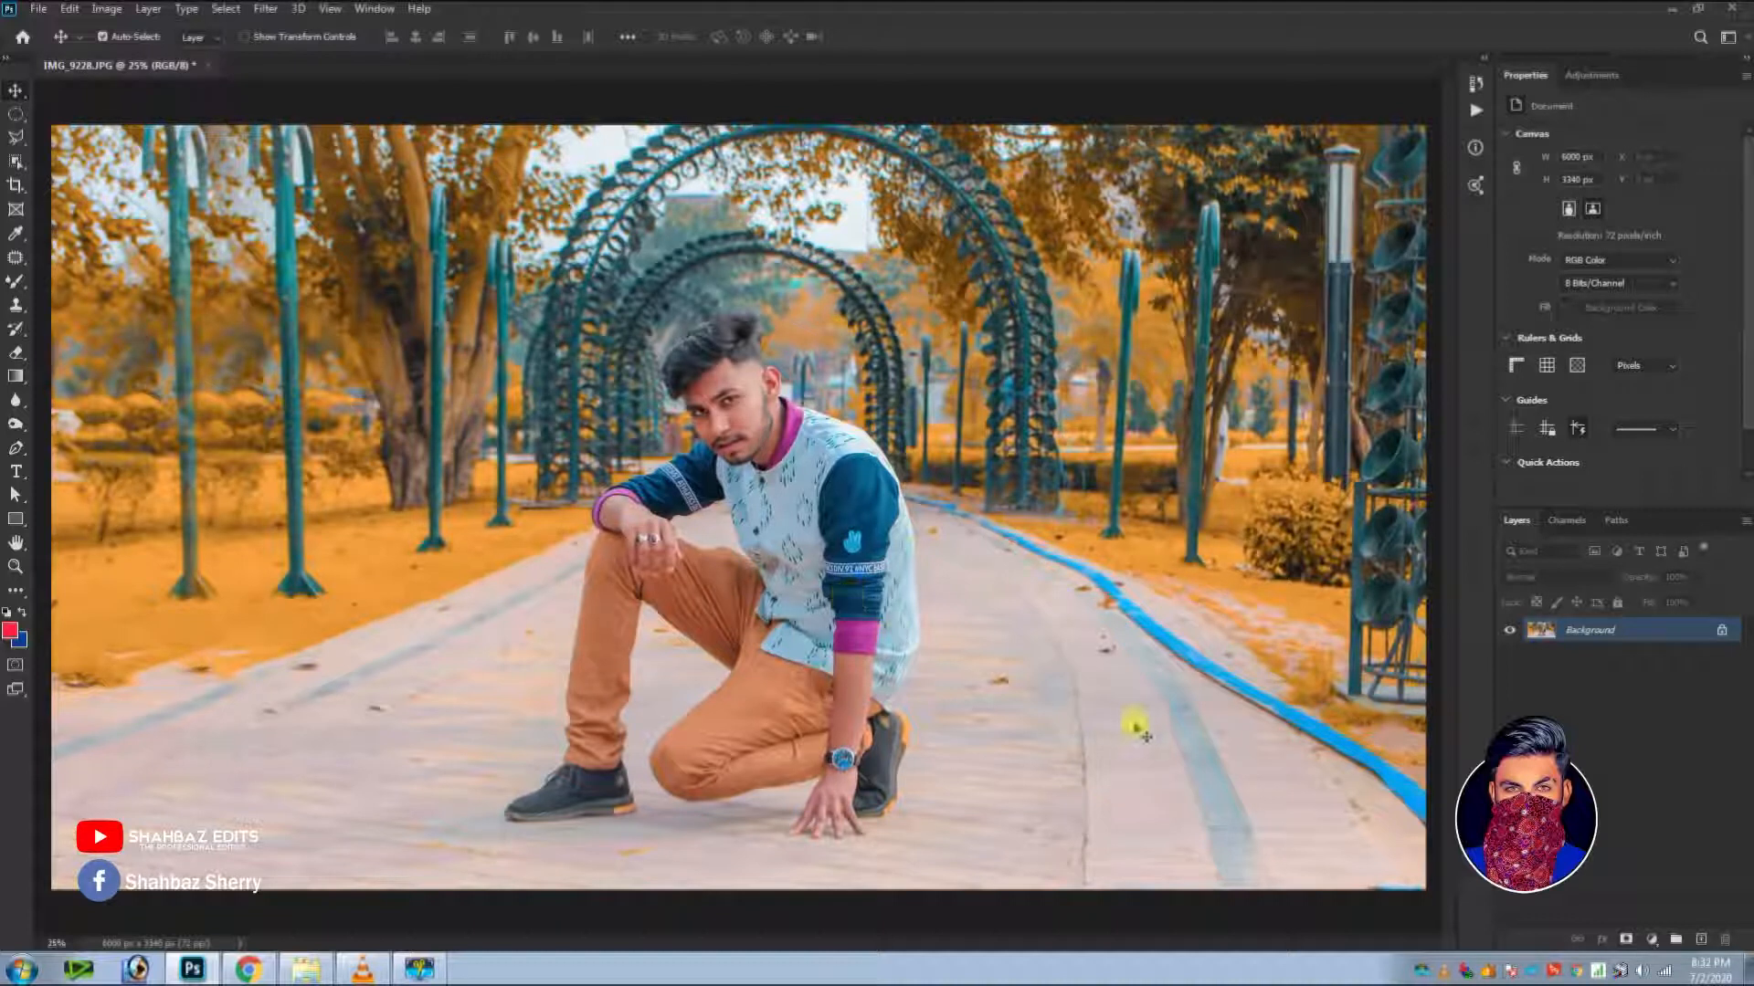
# Add an empty layer above the Background and delete it again.
pyautogui.click(1701, 938)
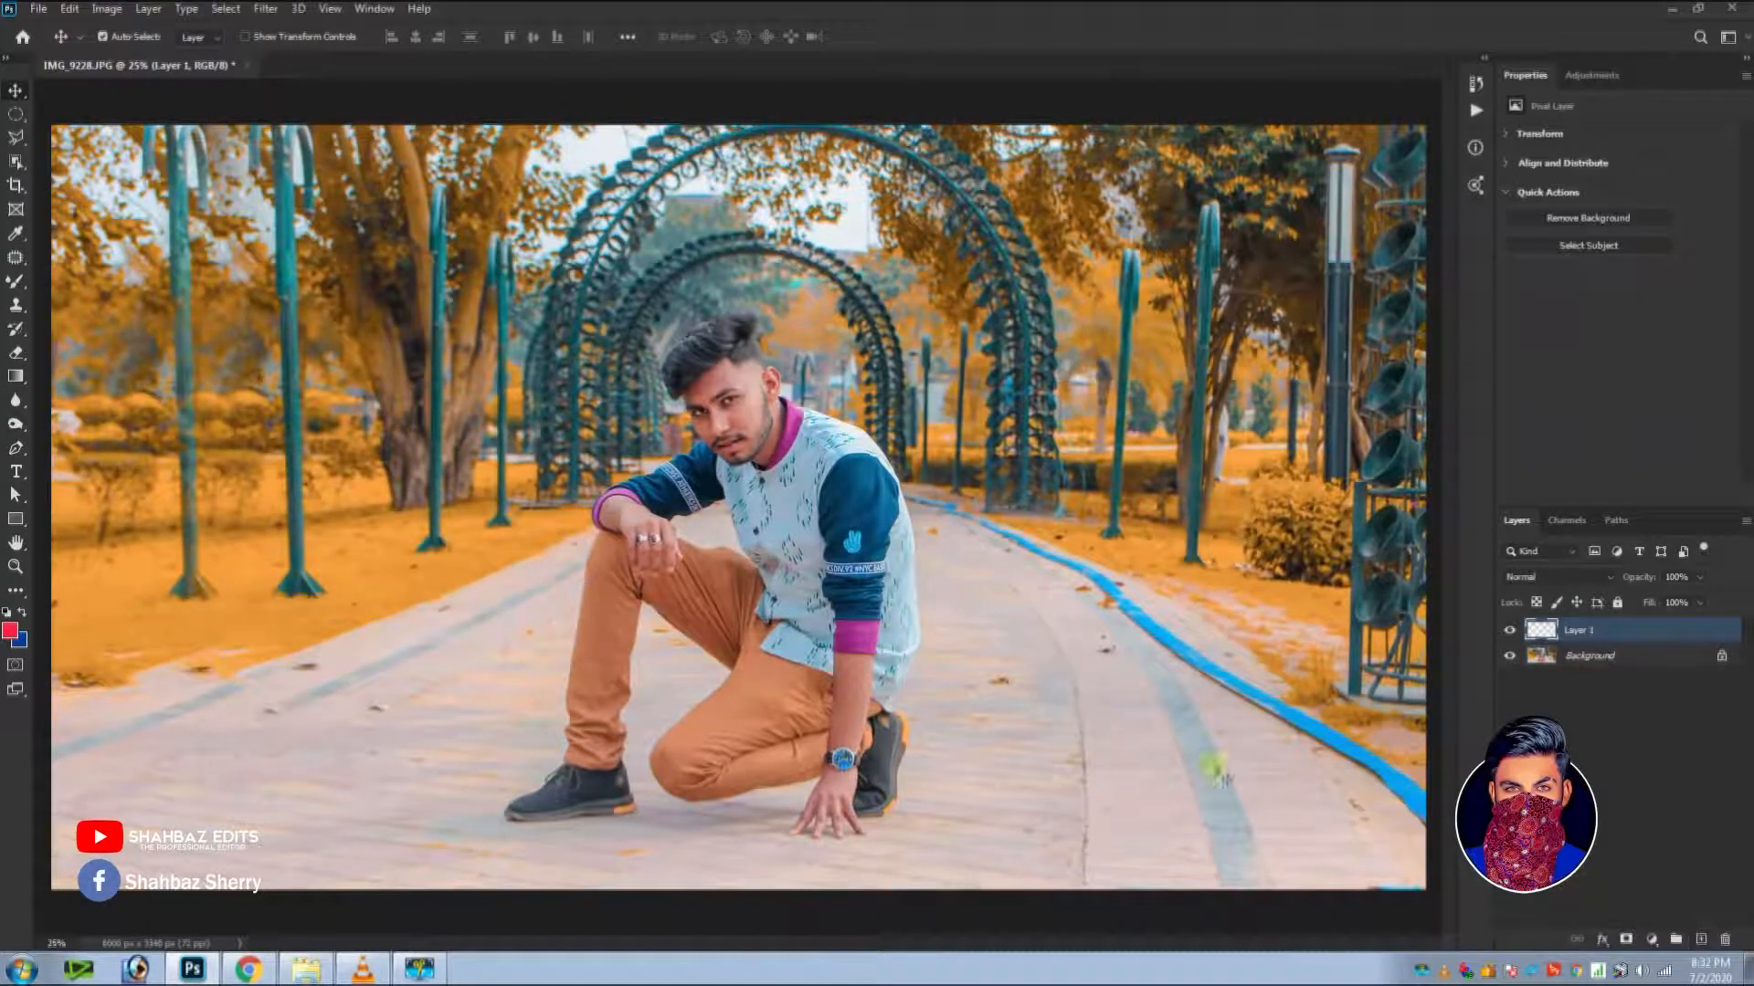
pyautogui.press('Delete')
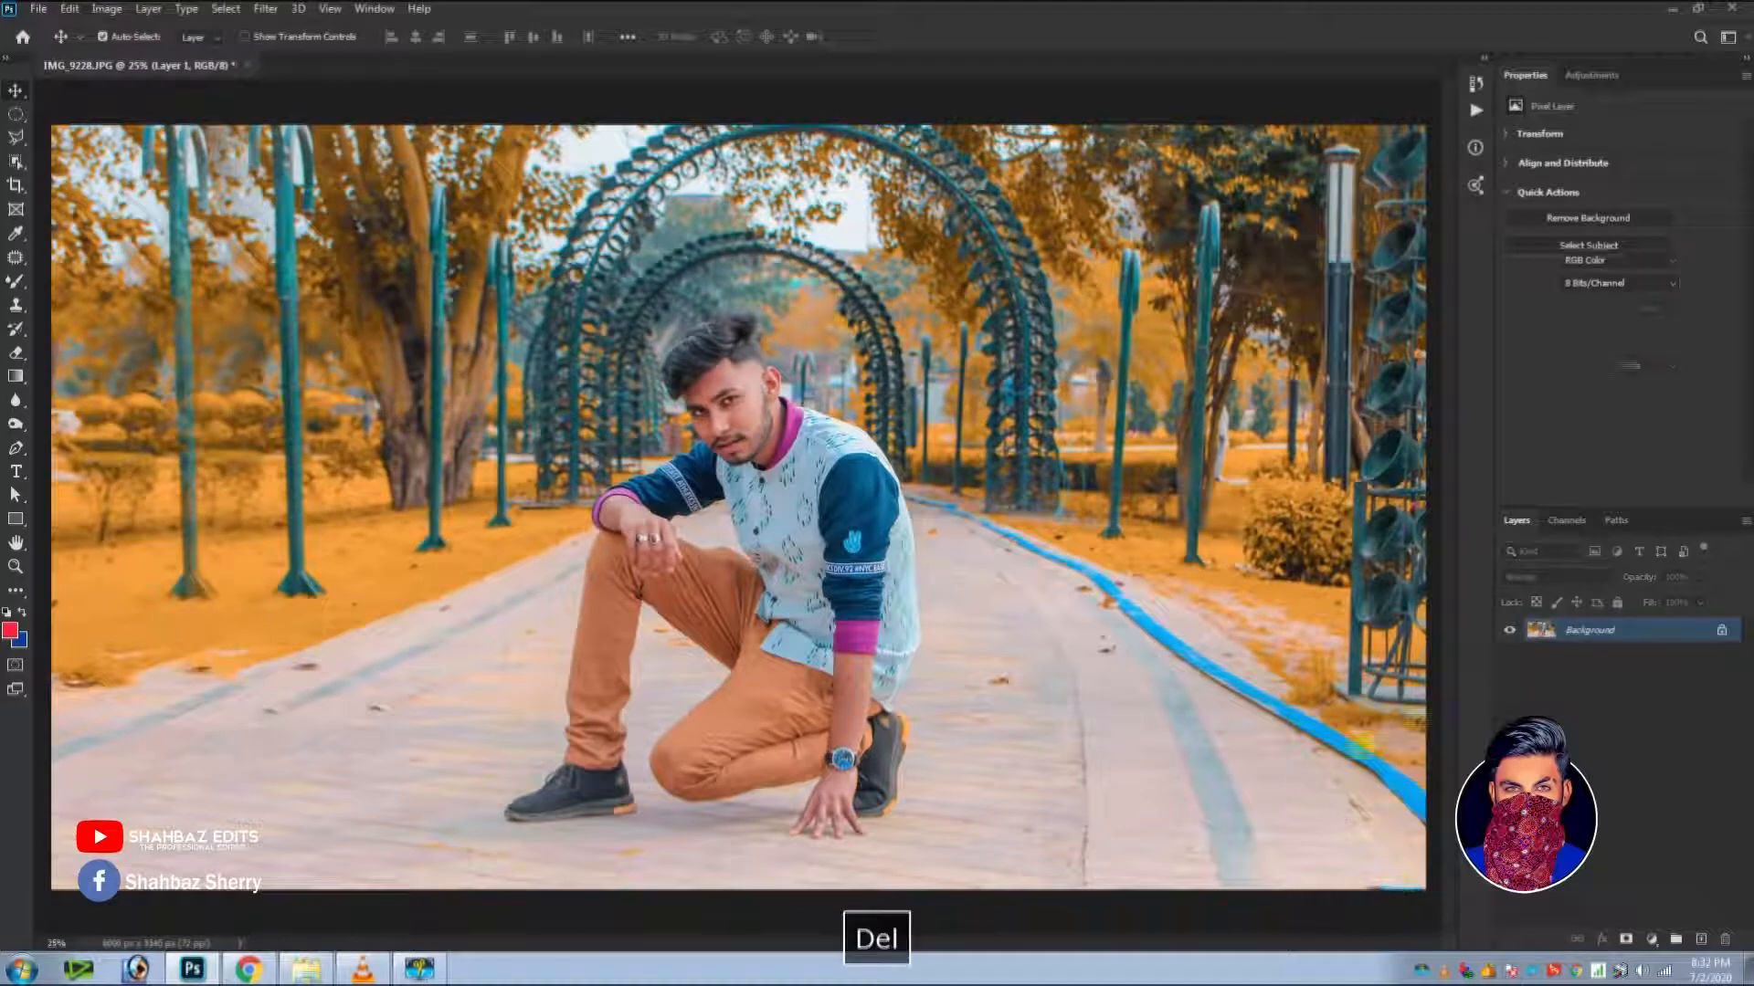
# Duplicate the Background layer and open the Liquify filter on the copy.
pyautogui.rightClick(1630, 628)
pyautogui.click(1635, 660)
pyautogui.click(1024, 270)
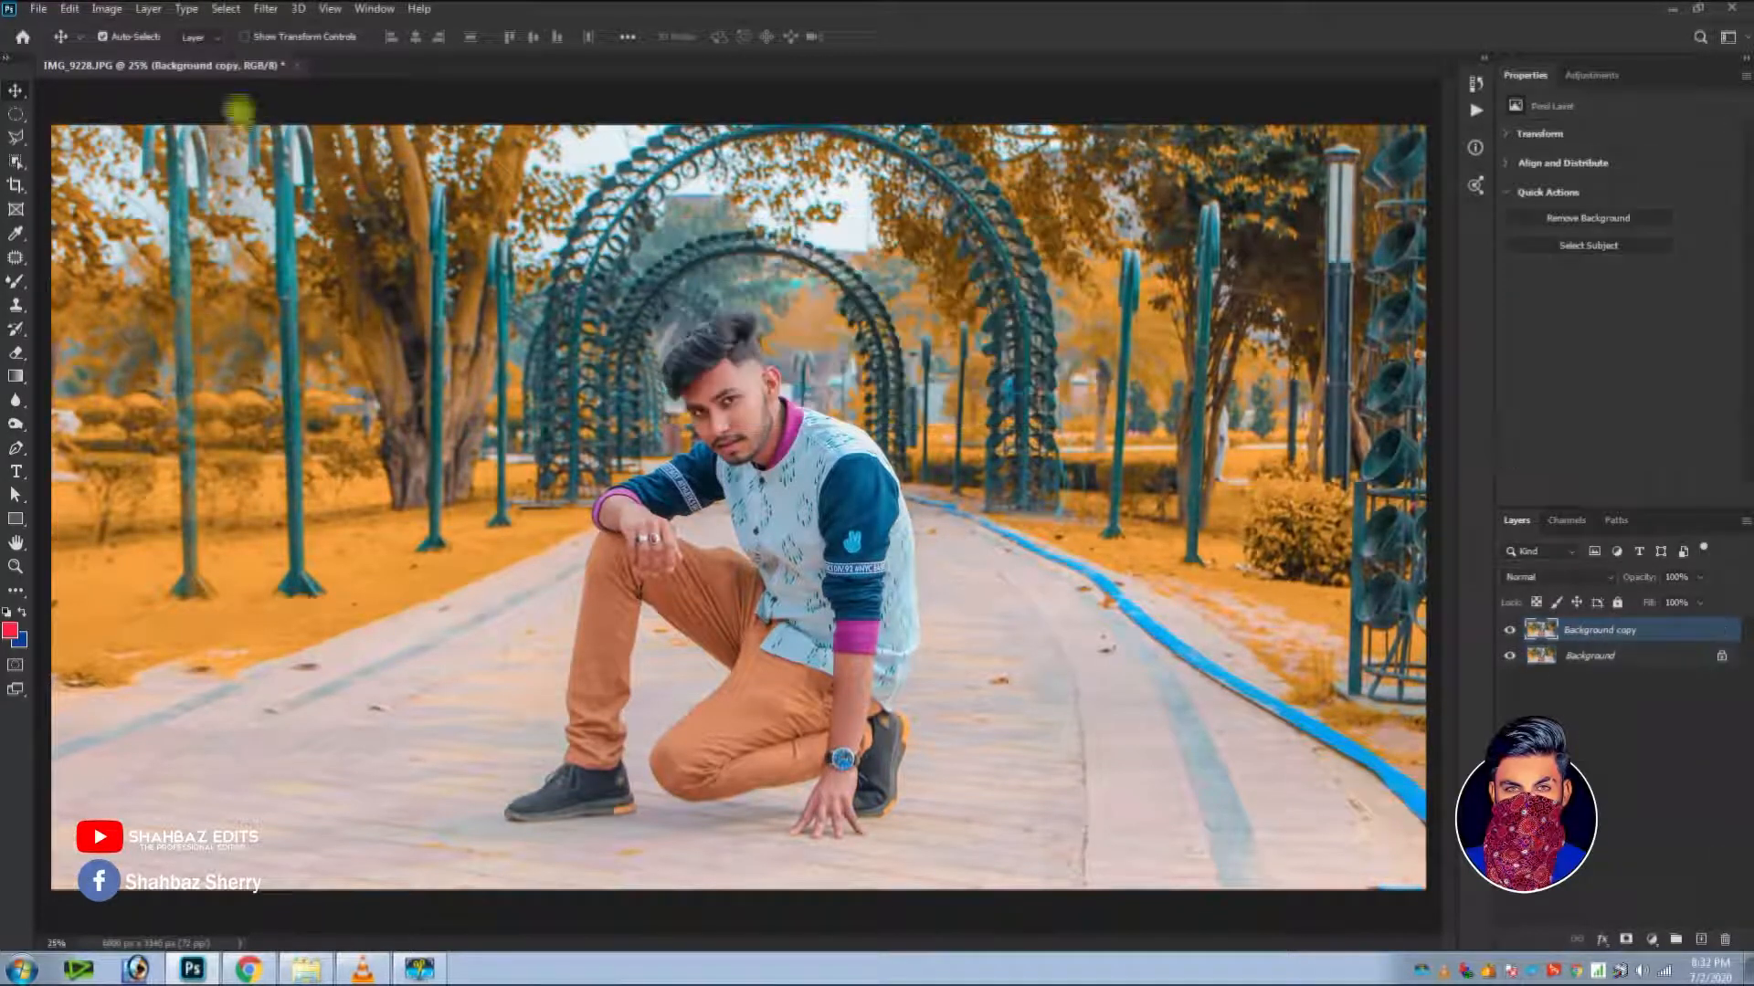
pyautogui.click(260, 9)
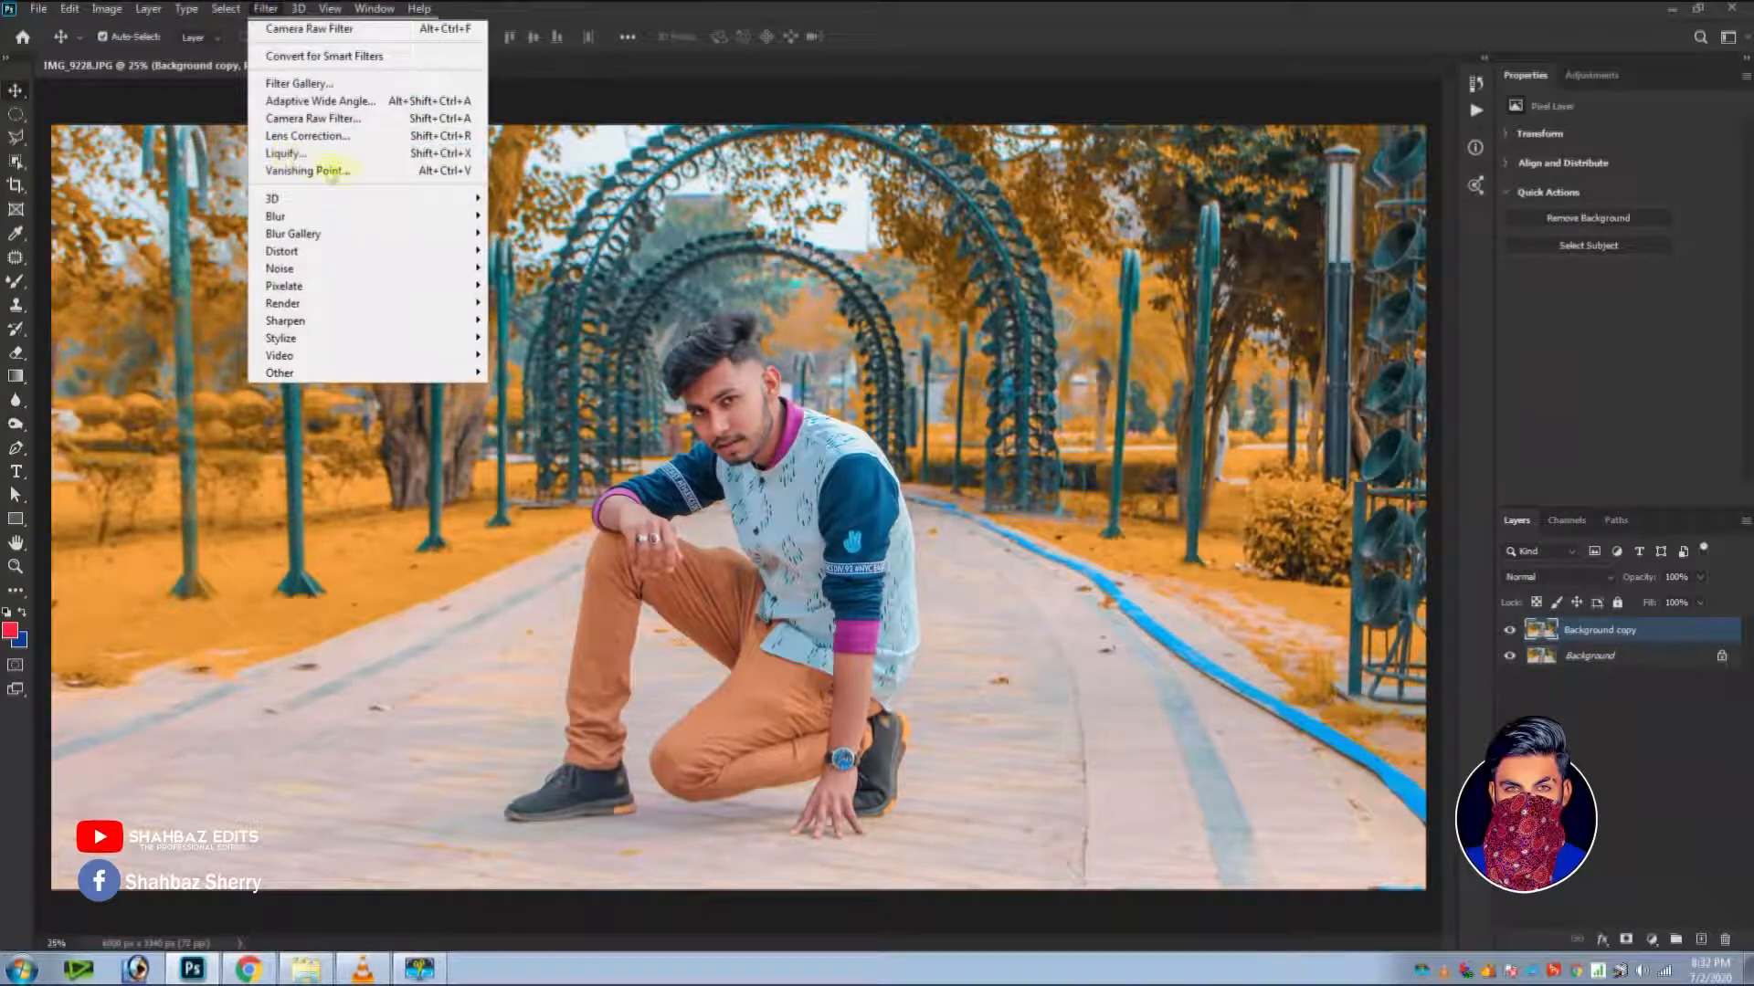
pyautogui.click(338, 153)
# Push the top and front of the hair outward for more volume using the Forward Warp tool at brush size 400.
pyautogui.hotkey('ctrl', '=')
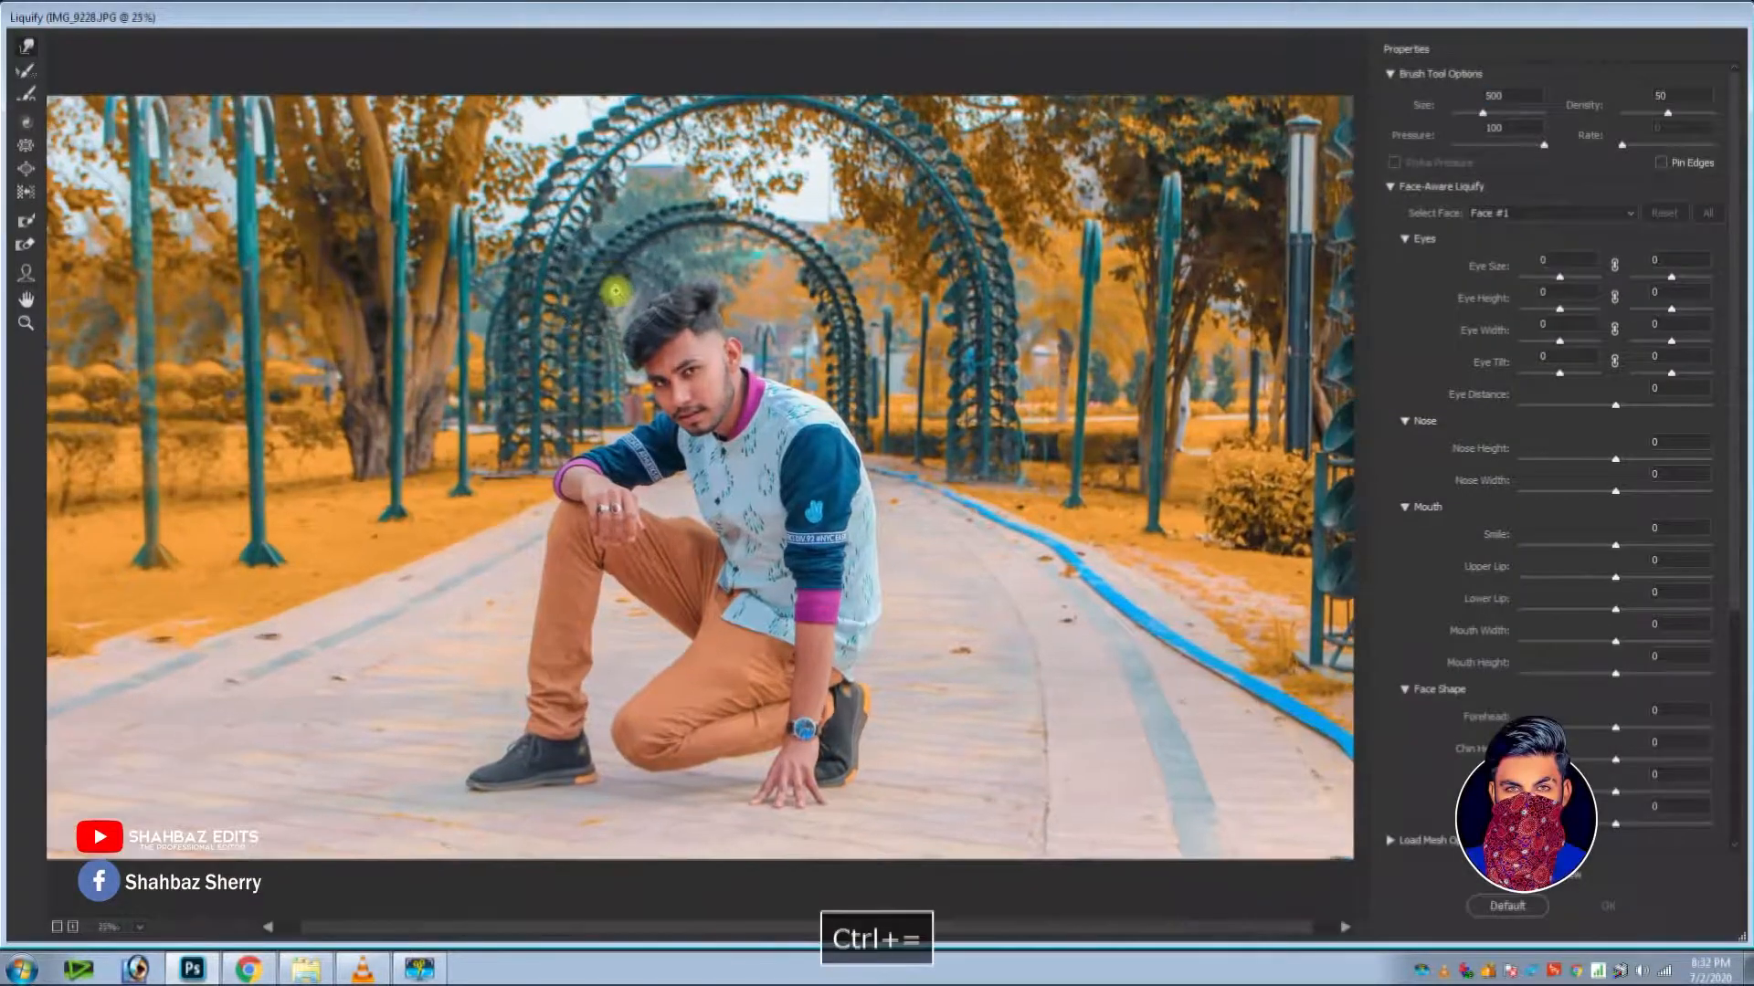
pyautogui.hotkey('ctrl', '=')
pyautogui.press('space')
pyautogui.moveTo(544, 224)
pyautogui.mouseDown()
pyautogui.moveTo(571, 439)
pyautogui.moveTo(614, 580)
pyautogui.mouseUp()
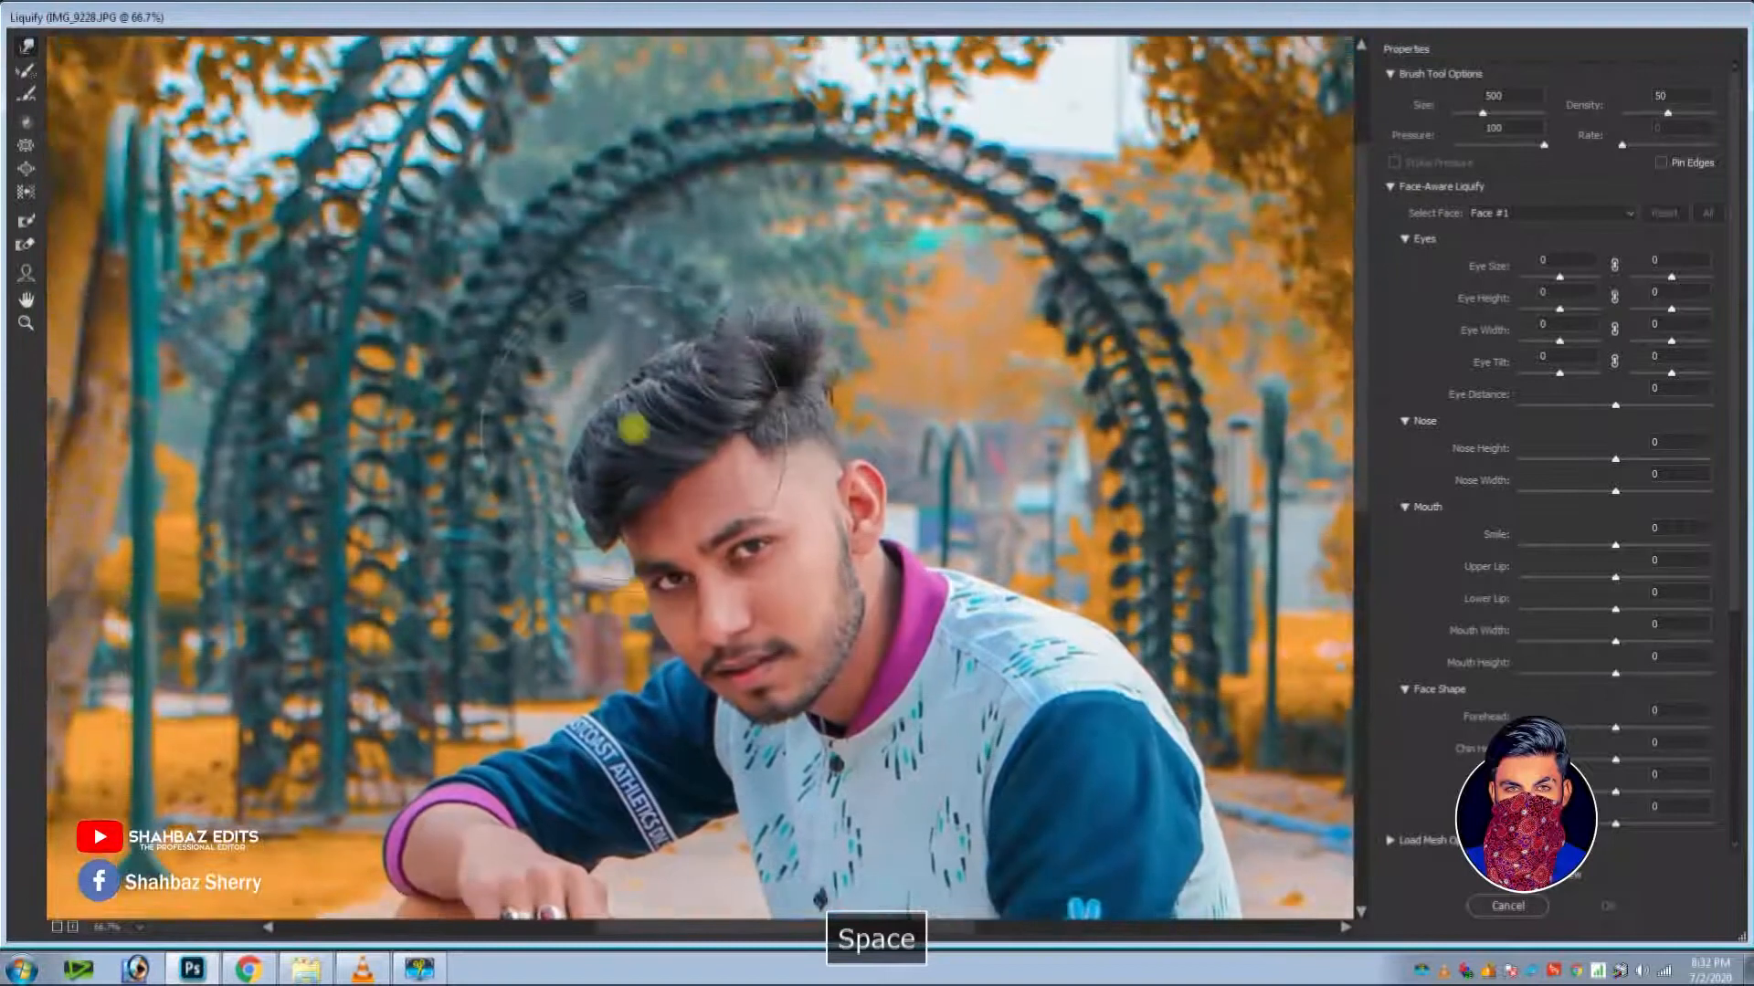
pyautogui.hotkey('ctrl', '=')
pyautogui.press('[')
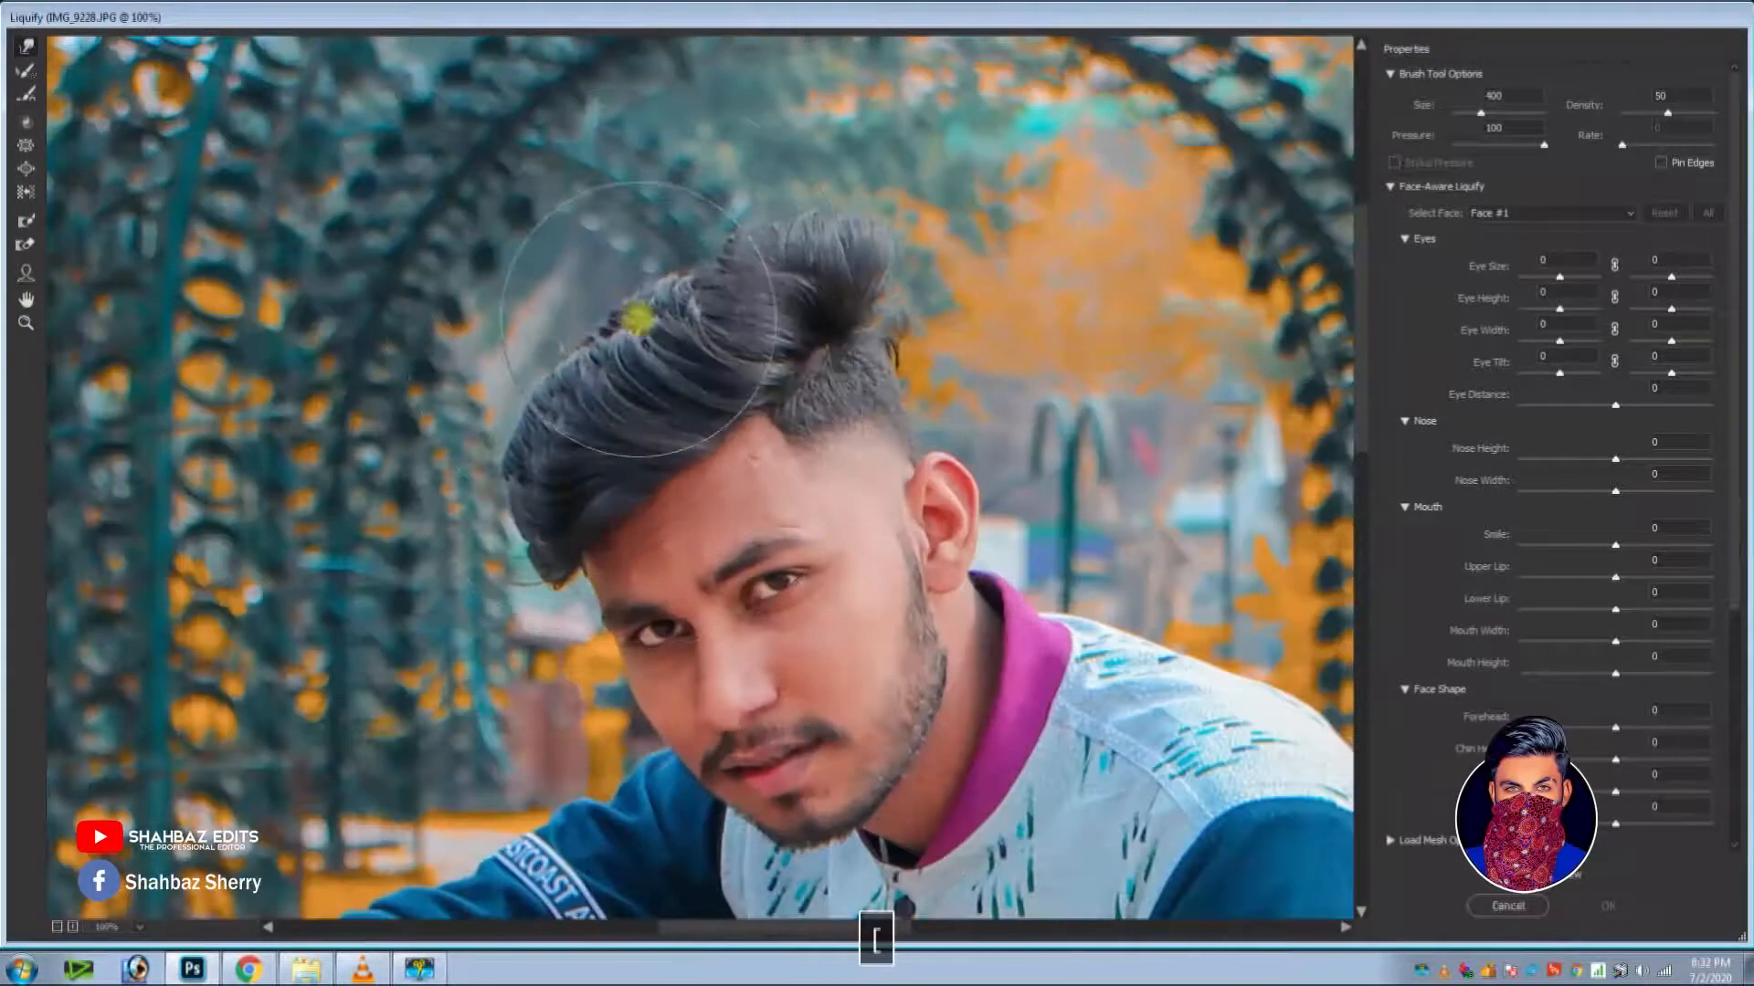
pyautogui.press(']')
pyautogui.moveTo(651, 321)
pyautogui.mouseDown()
pyautogui.moveTo(630, 294)
pyautogui.moveTo(665, 247)
pyautogui.mouseUp()
pyautogui.moveTo(579, 372)
pyautogui.mouseDown()
pyautogui.moveTo(555, 348)
pyautogui.moveTo(514, 391)
pyautogui.mouseUp()
pyautogui.moveTo(680, 273); pyautogui.dragTo(684, 249)
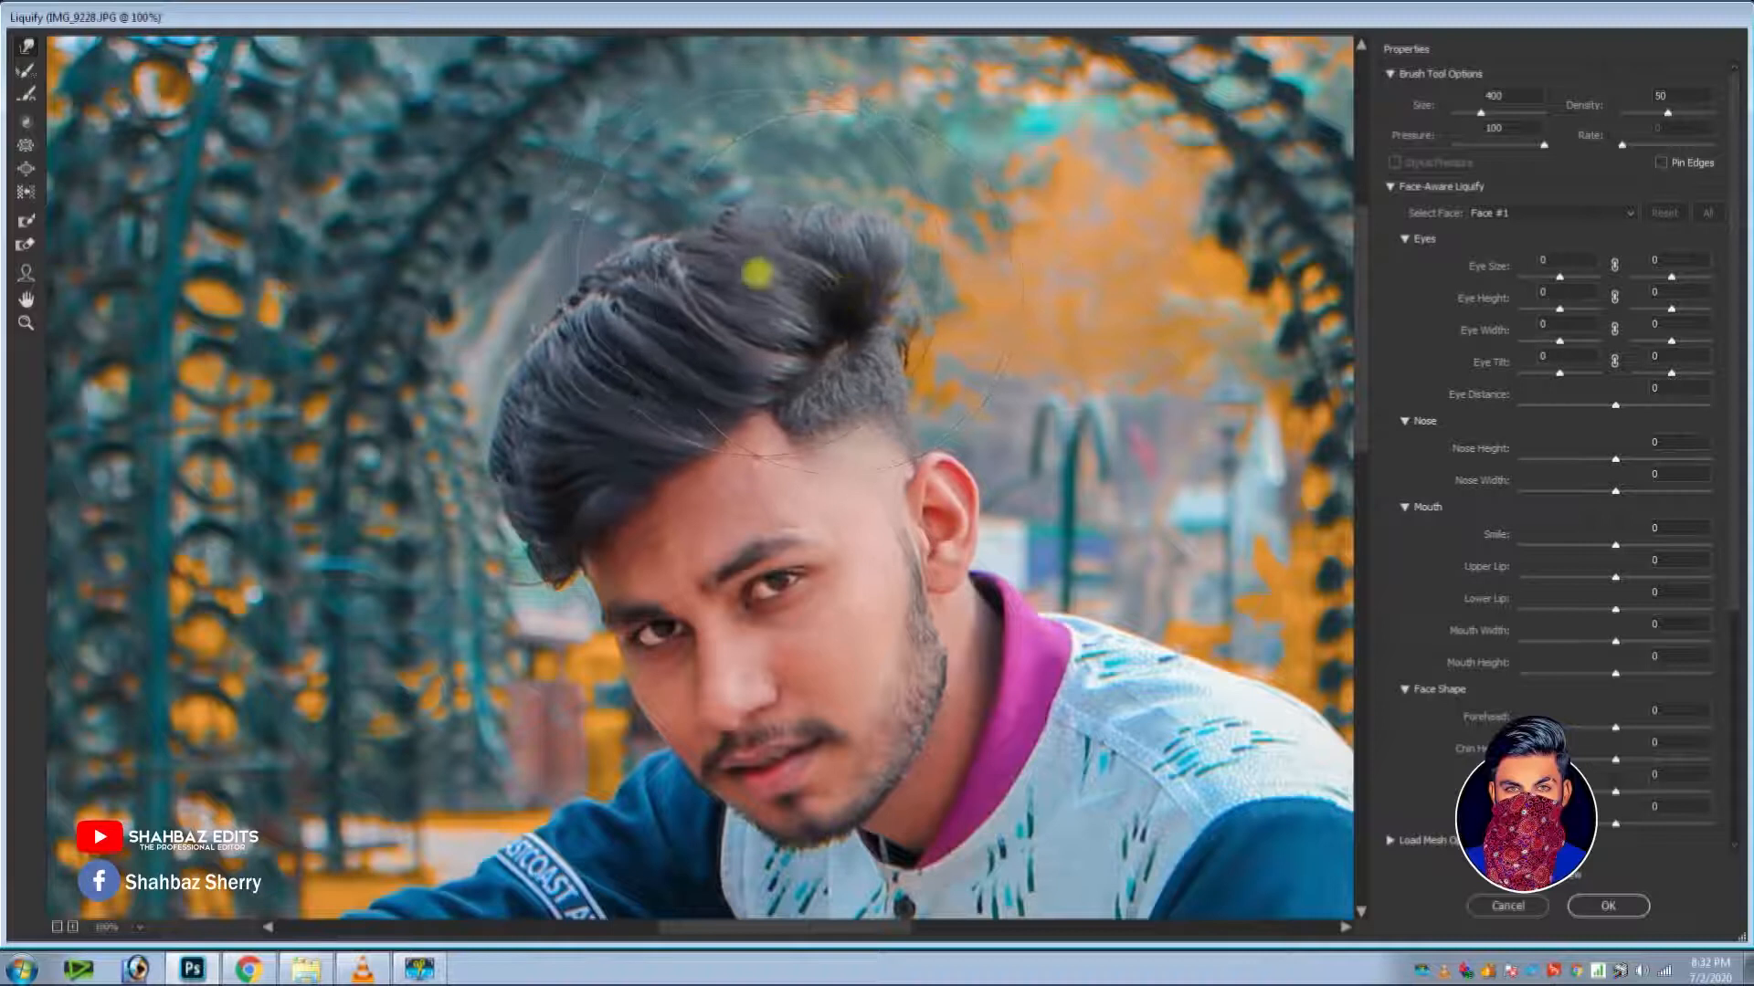
pyautogui.moveTo(673, 281)
pyautogui.mouseDown()
pyautogui.moveTo(669, 258)
pyautogui.moveTo(627, 285)
pyautogui.mouseUp()
pyautogui.moveTo(560, 354); pyautogui.dragTo(497, 392)
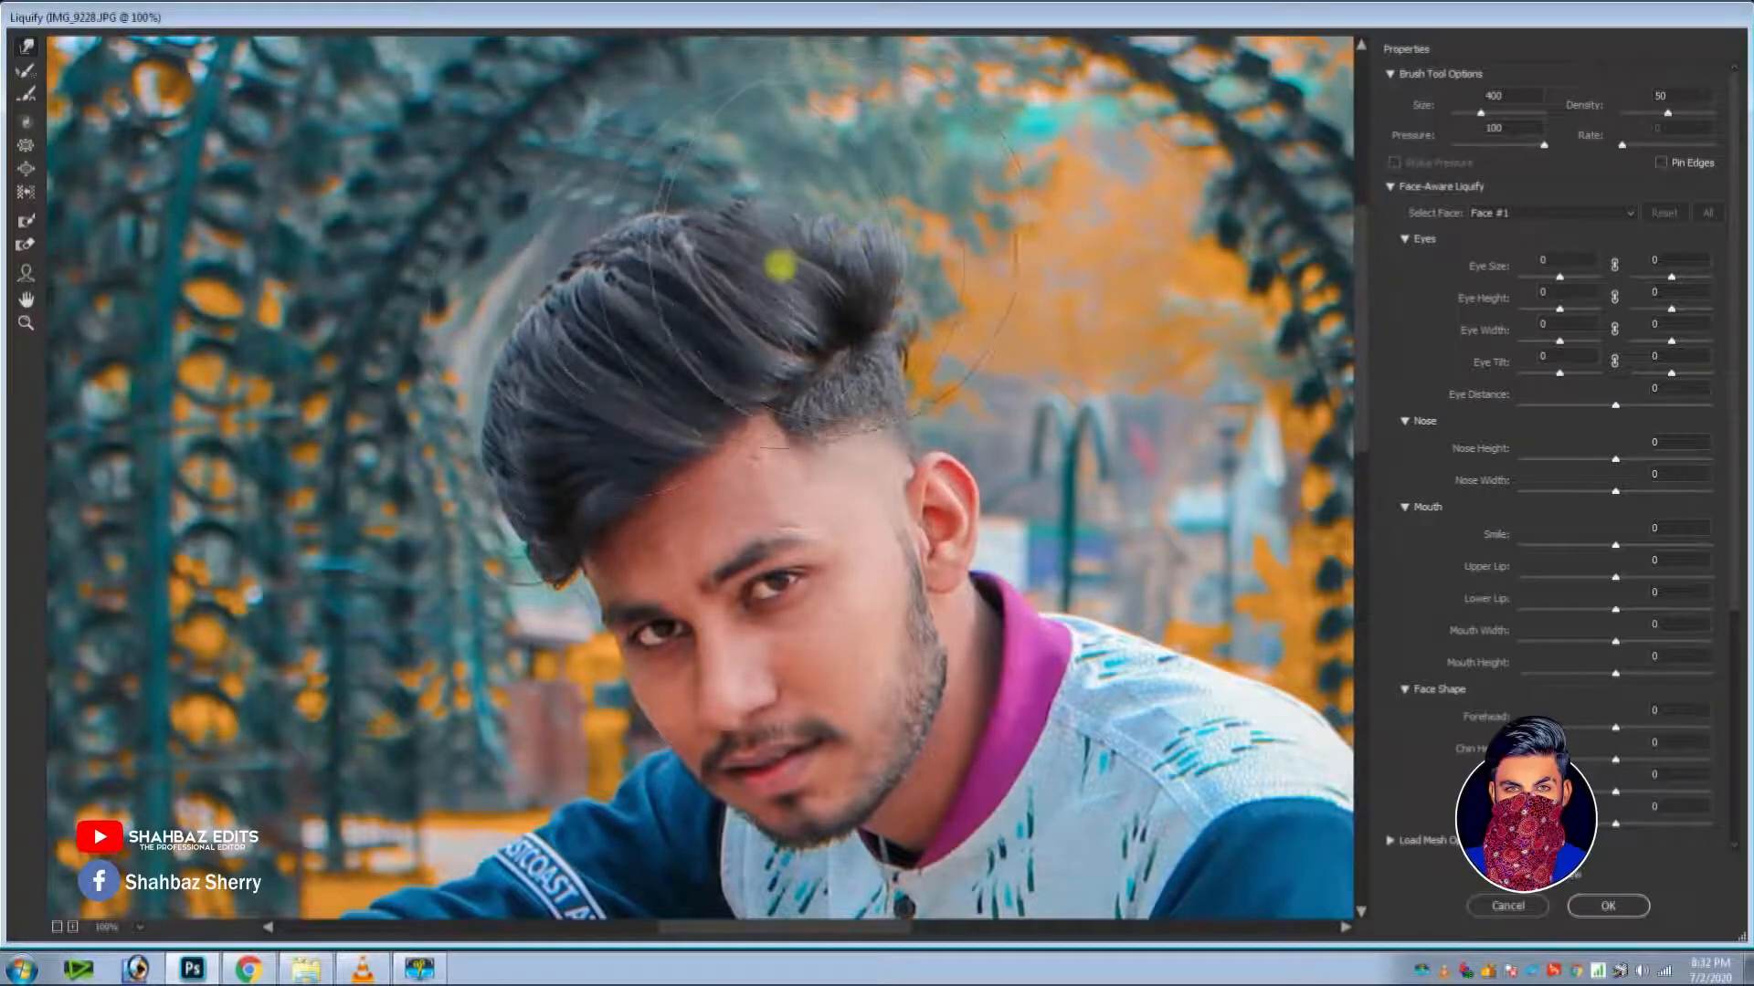
# Reshape the hair at the back of the head with a size 175 brush and apply the Liquify filter.
pyautogui.press('[')
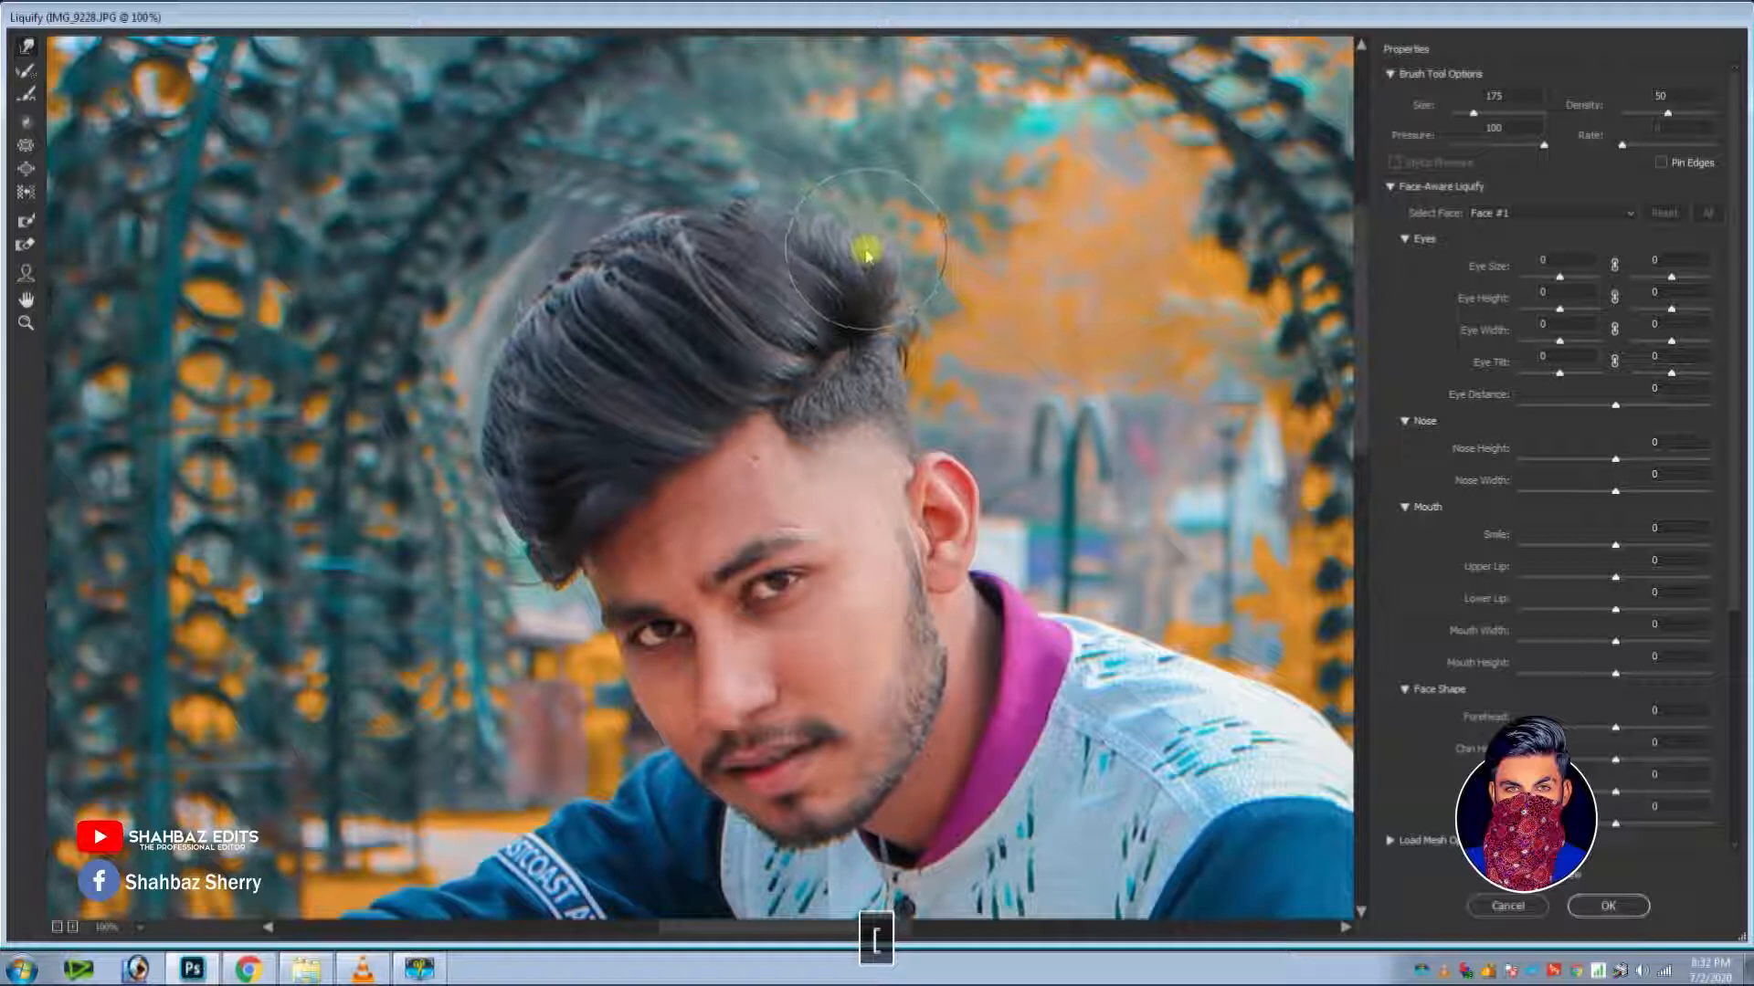
pyautogui.moveTo(876, 245); pyautogui.dragTo(865, 243)
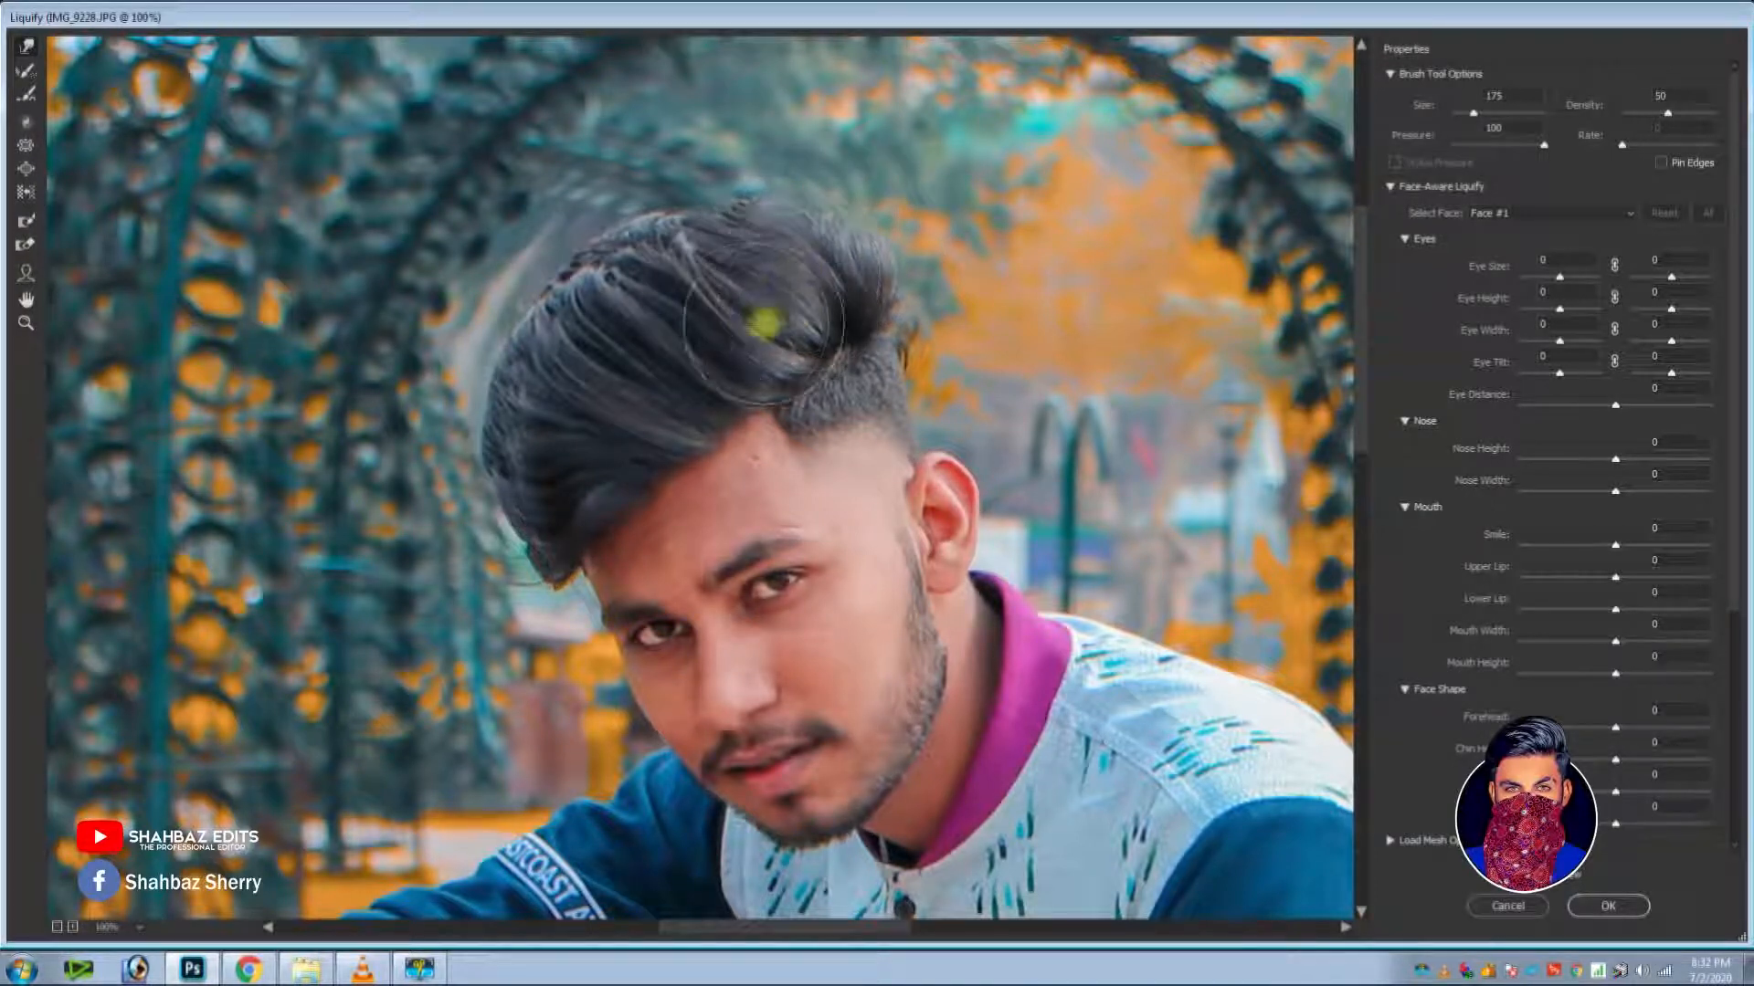
pyautogui.press(']')
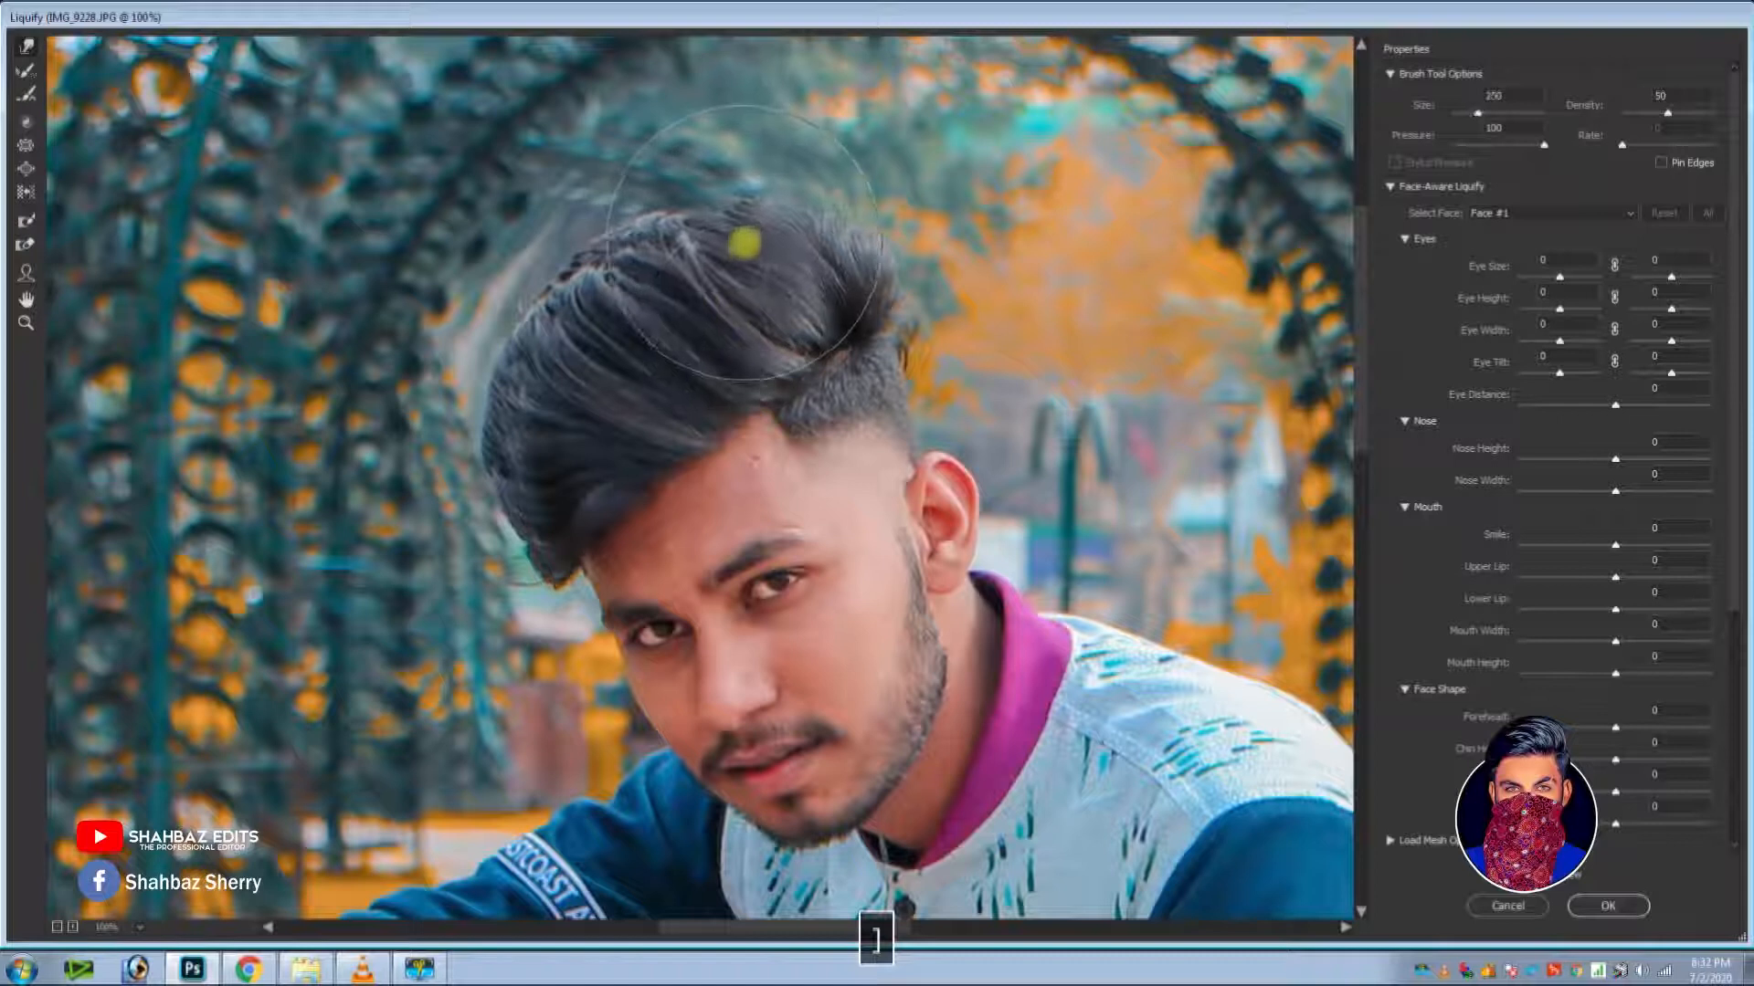
pyautogui.press(']')
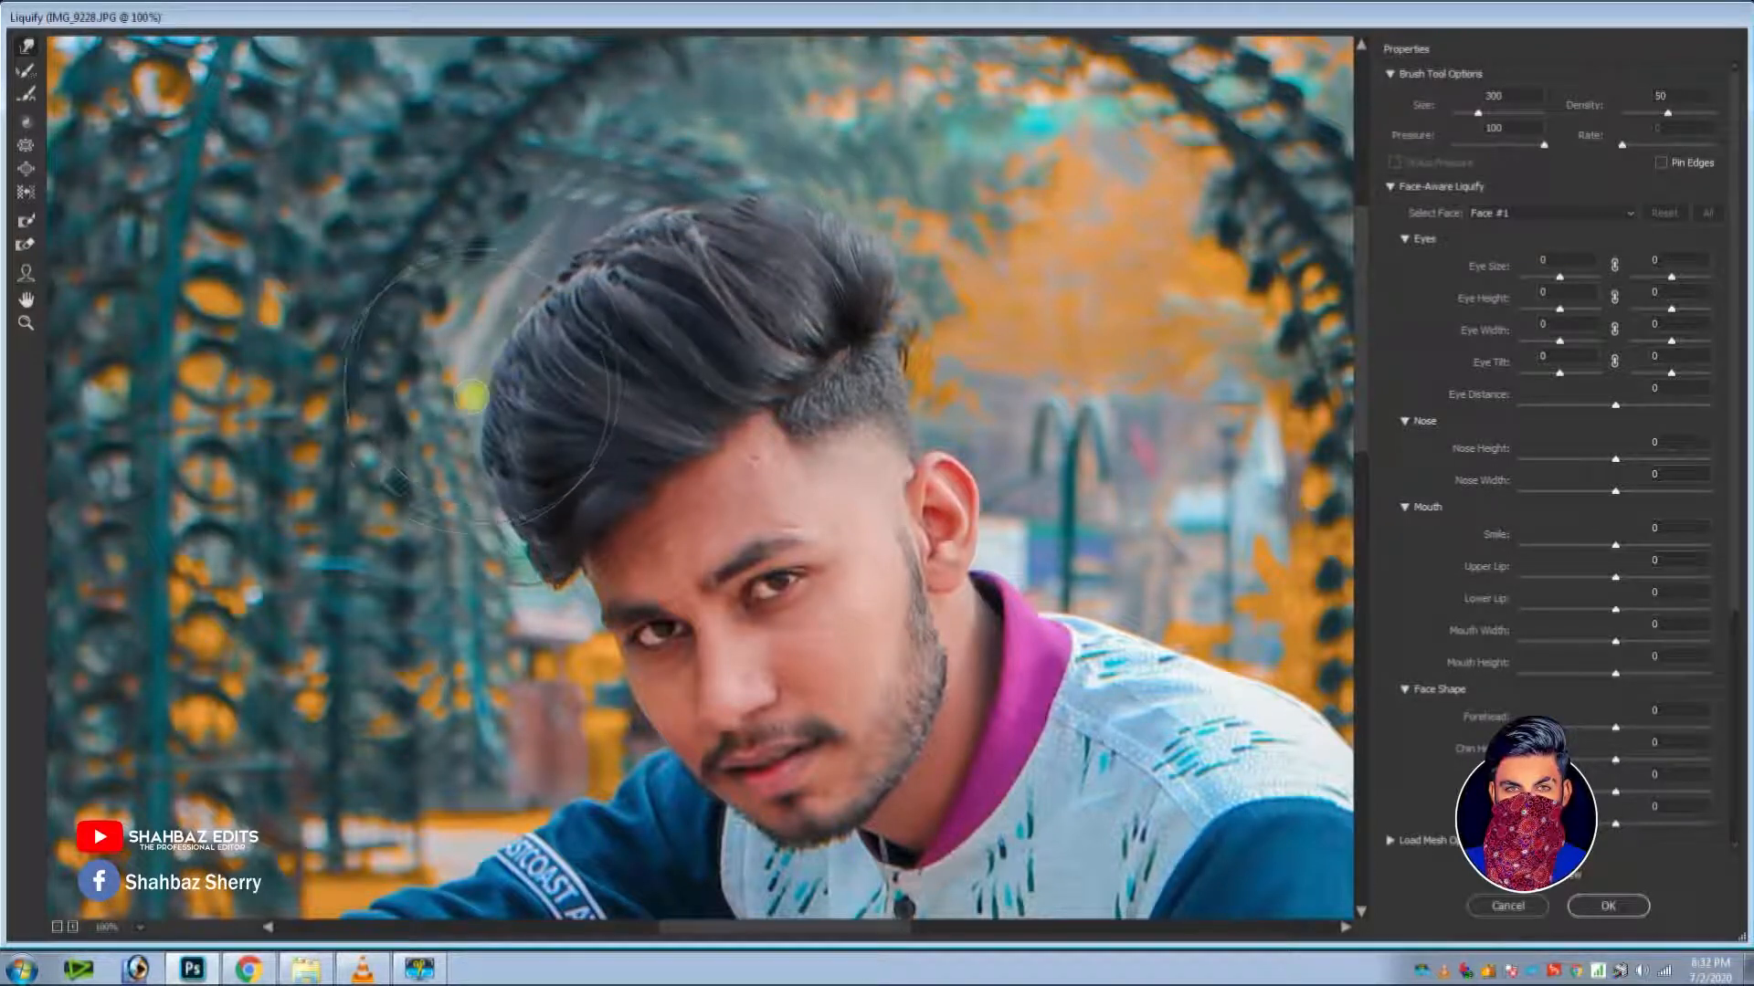
pyautogui.press('Return')
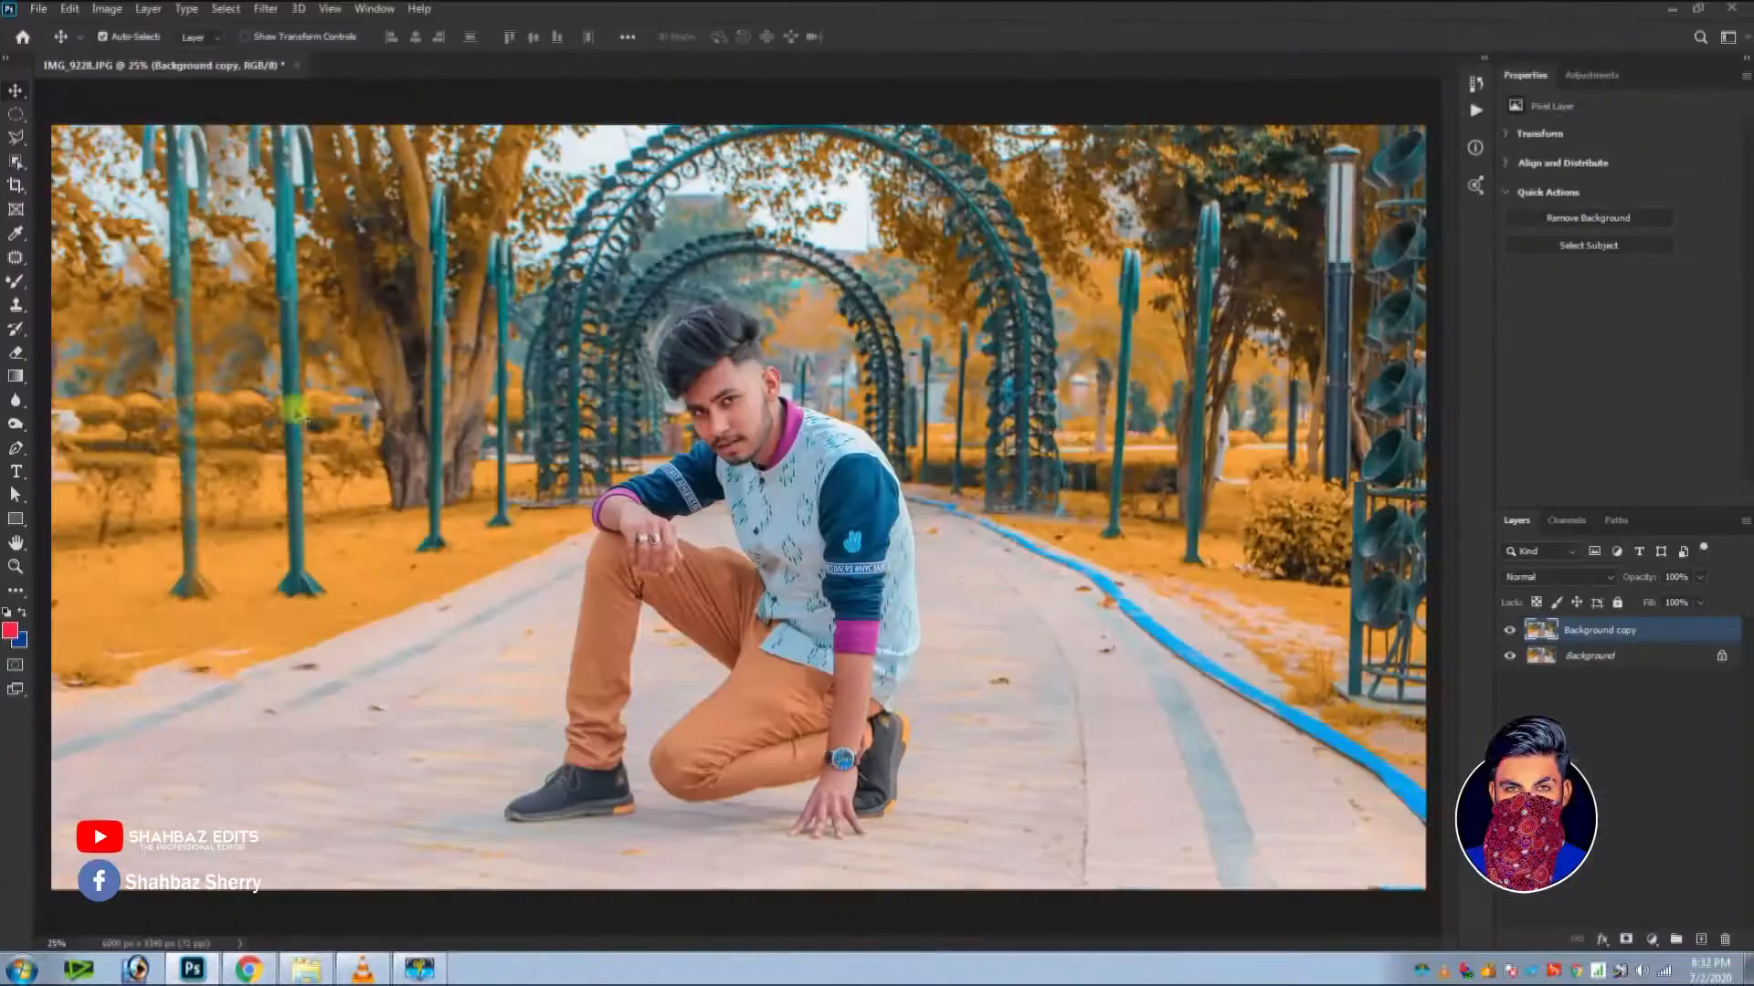
# Erase the distorted background around the hair on the Background copy layer with a smaller Eraser brush.
pyautogui.click(16, 567)
pyautogui.moveTo(711, 370); pyautogui.dragTo(728, 391)
pyautogui.press('e')
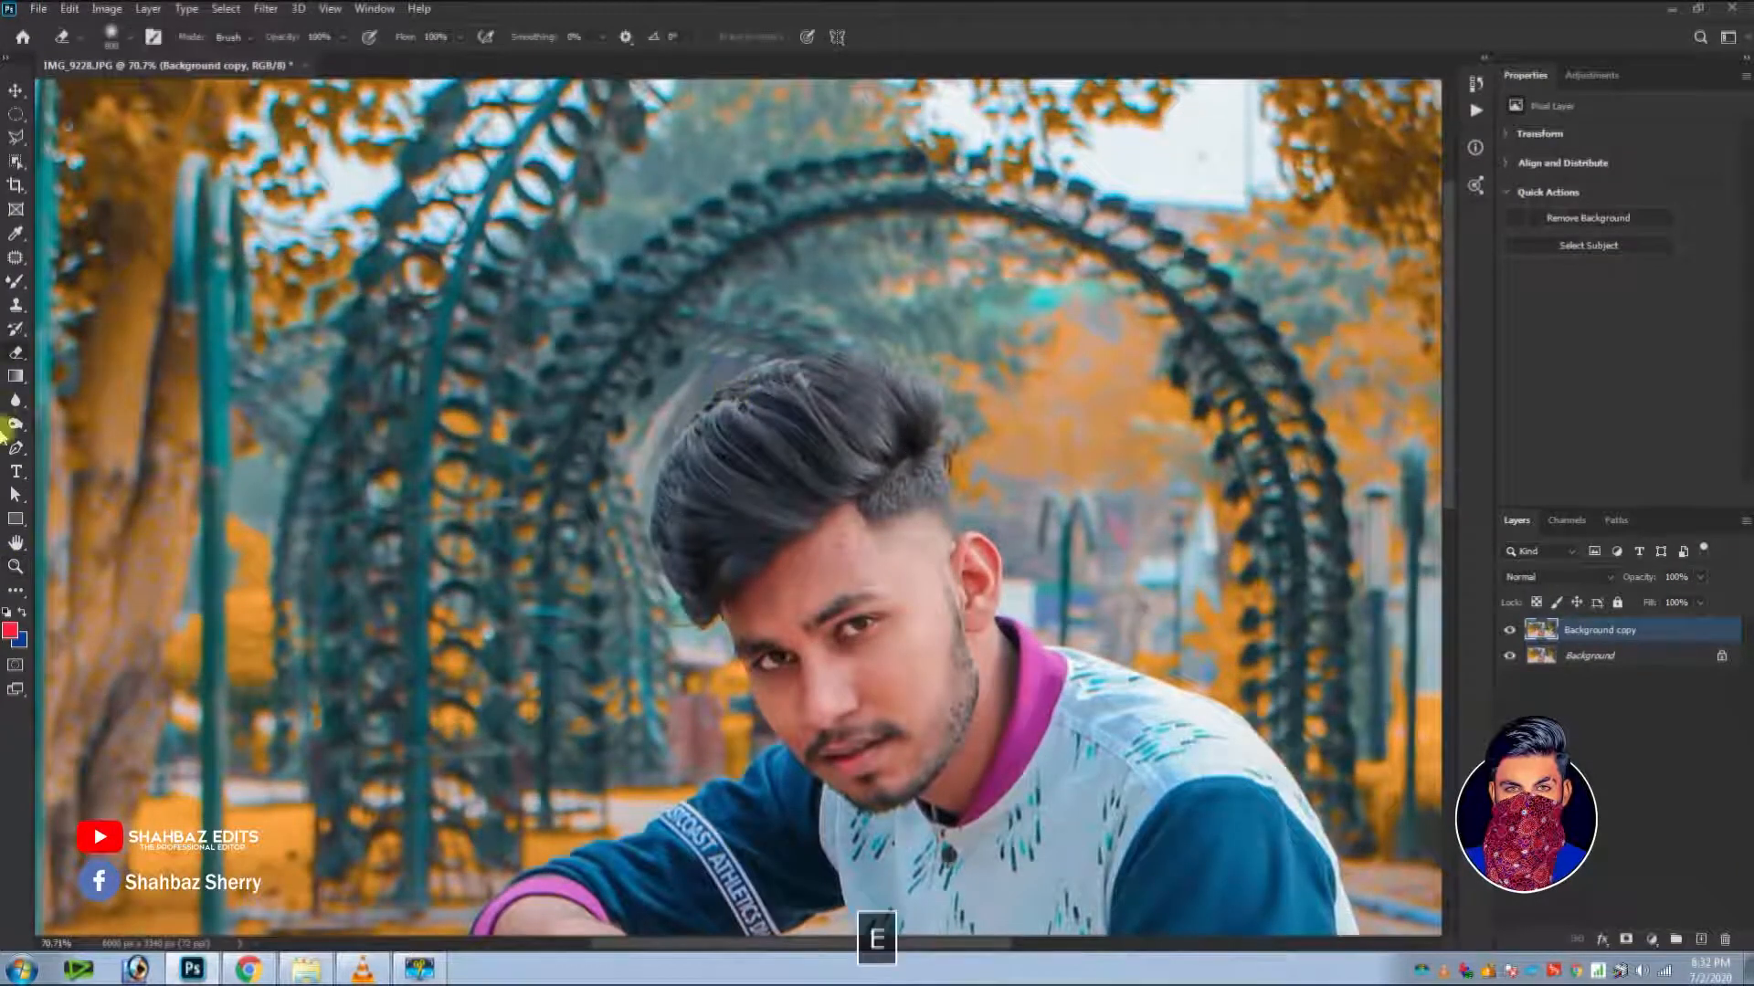
pyautogui.press('[')
pyautogui.press('[')
pyautogui.press('[')
pyautogui.press('[')
pyautogui.press('[')
pyautogui.press('[')
pyautogui.press('[')
pyautogui.press('[')
pyautogui.press('[')
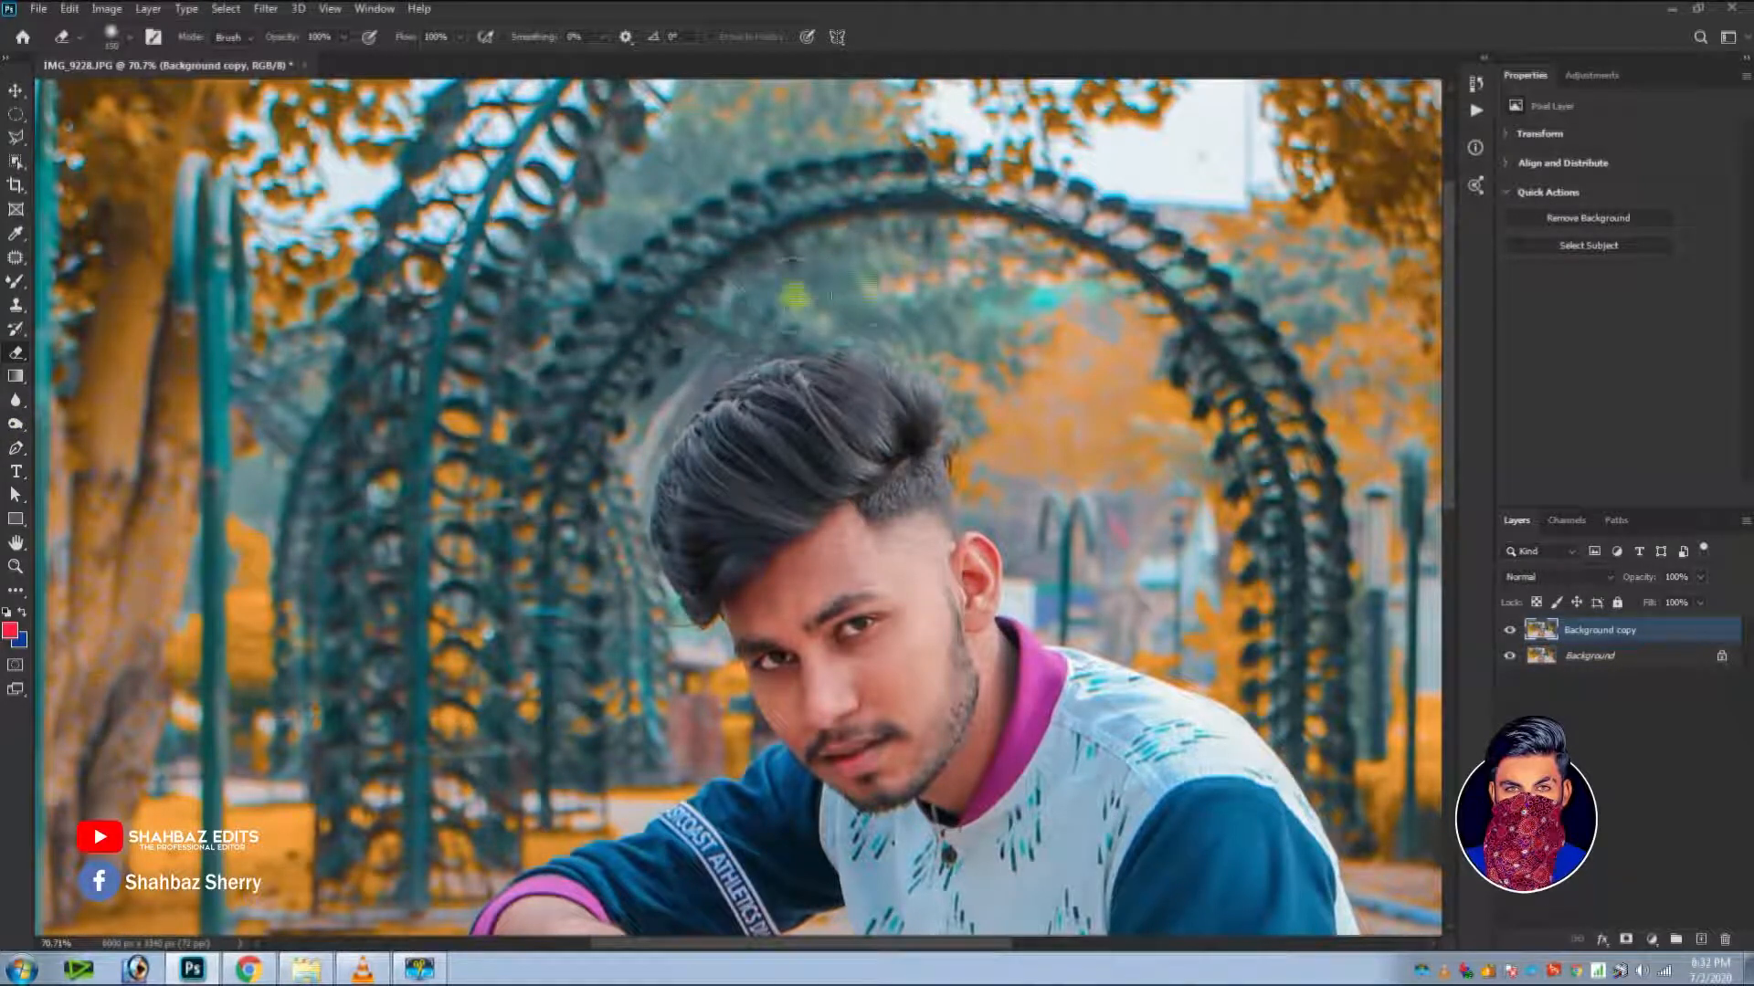
pyautogui.moveTo(632, 391)
pyautogui.mouseDown()
pyautogui.moveTo(731, 336)
pyautogui.moveTo(619, 392)
pyautogui.moveTo(585, 541)
pyautogui.moveTo(610, 405)
pyautogui.moveTo(586, 518)
pyautogui.mouseUp()
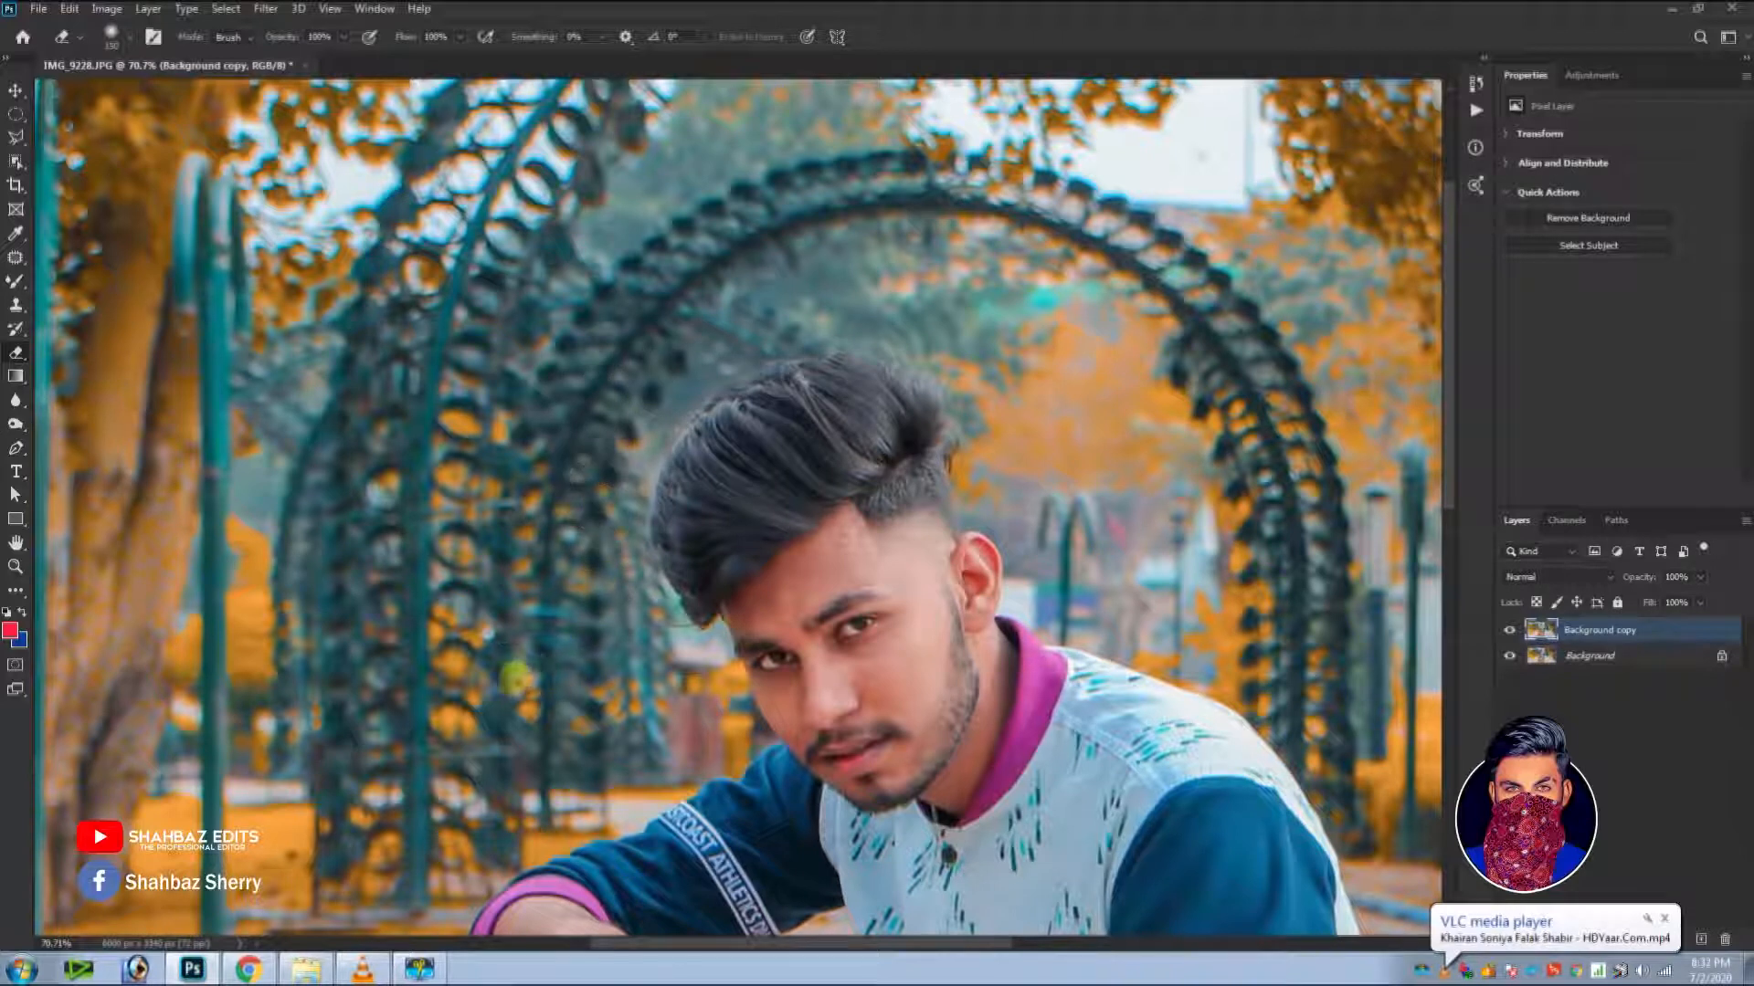
pyautogui.hotkey('ctrl', '0')
# Merge the Background copy layer down into the Background.
pyautogui.click(15, 89)
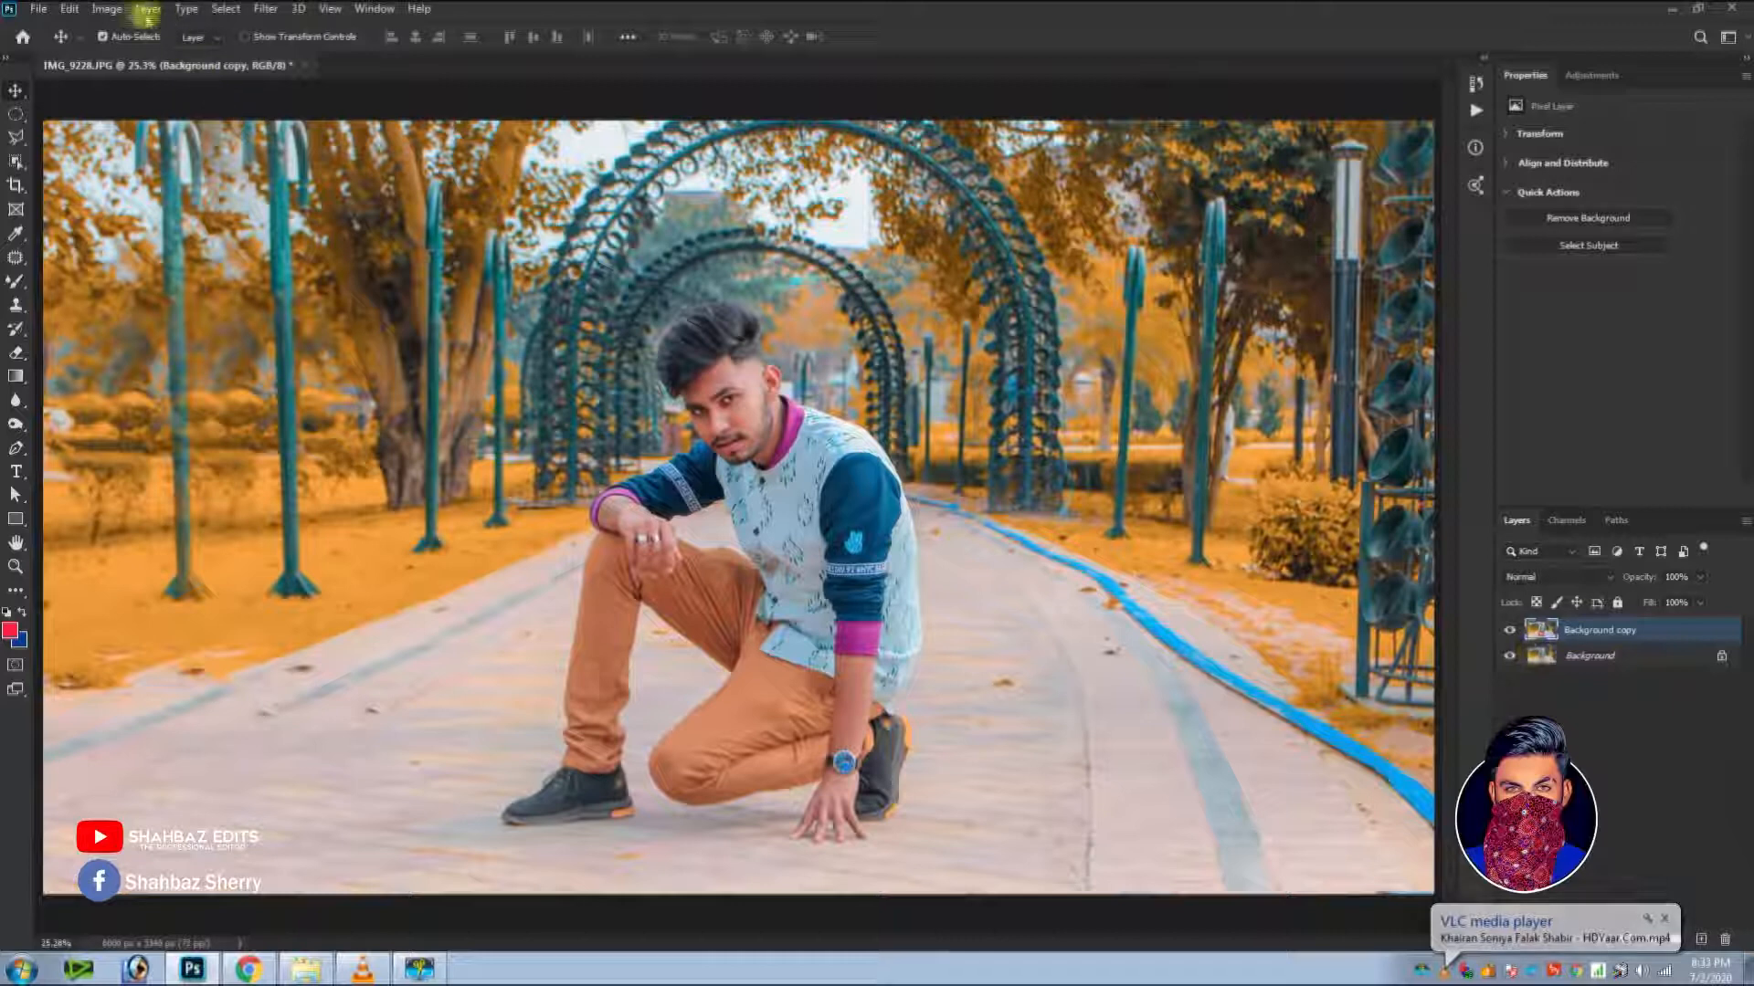
pyautogui.click(107, 8)
pyautogui.moveTo(148, 8)
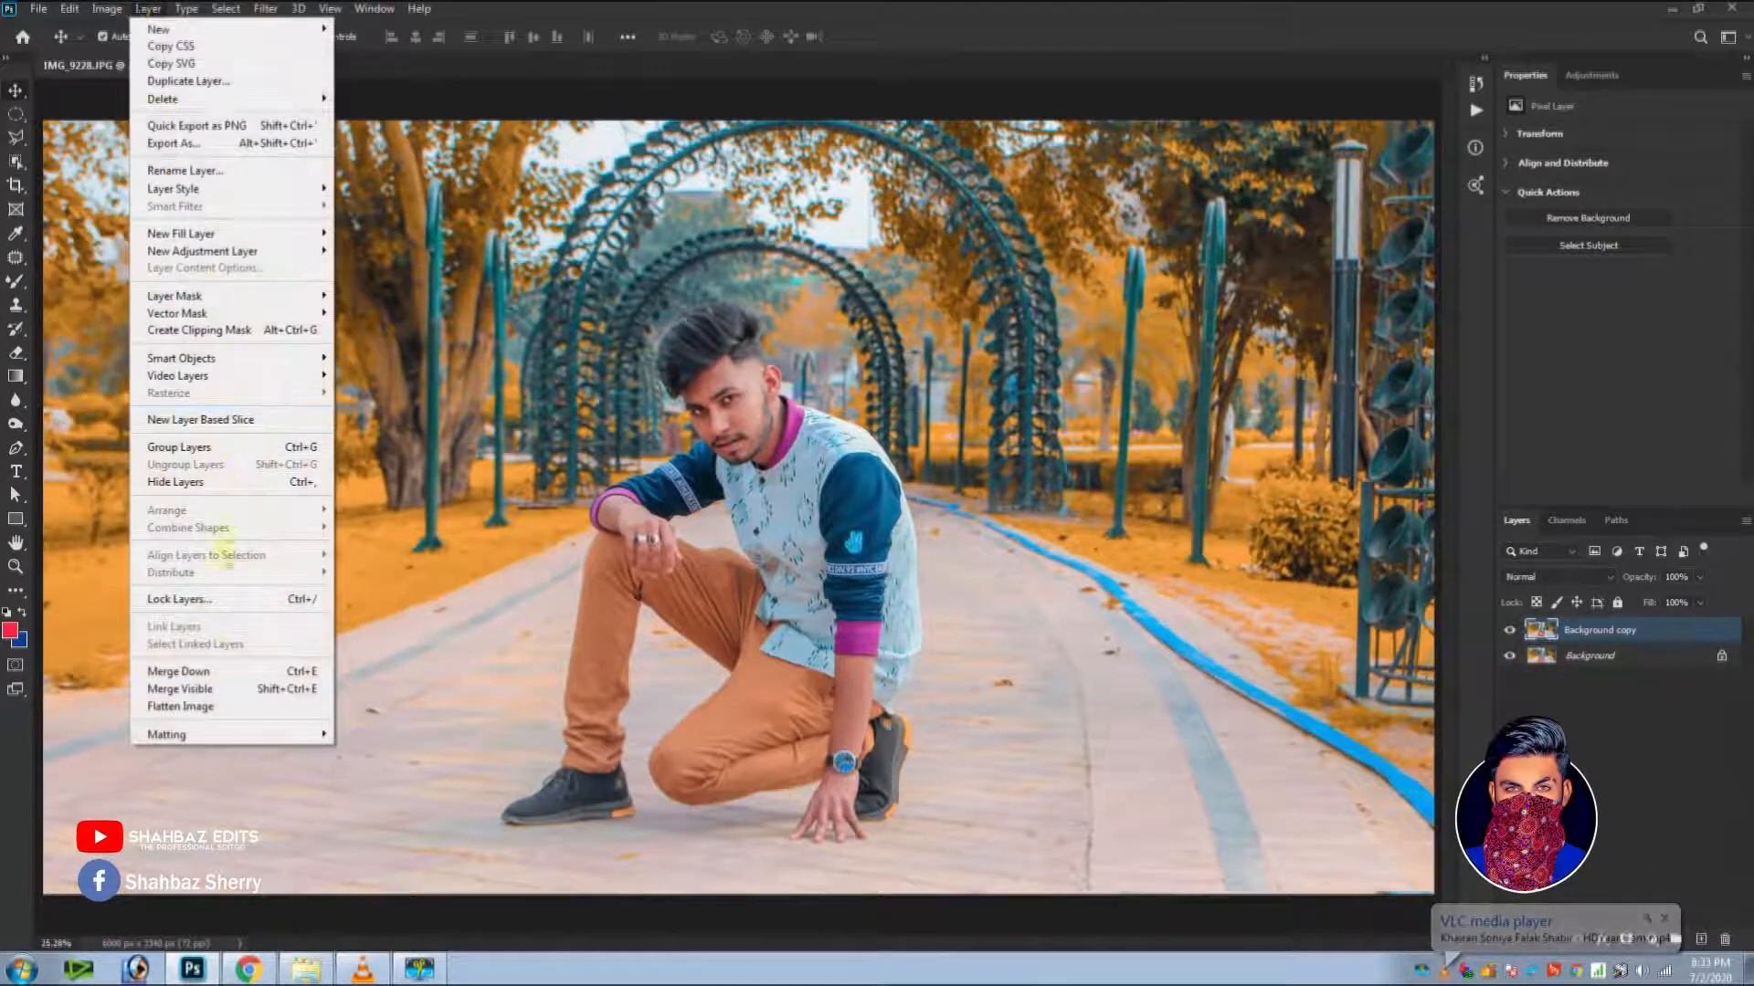
pyautogui.click(212, 671)
# Smooth the forehead skin with a small Mixer Brush, blending away the blemishes above the eyebrows.
pyautogui.press('z')
pyautogui.moveTo(731, 394); pyautogui.dragTo(866, 420)
pyautogui.press('space')
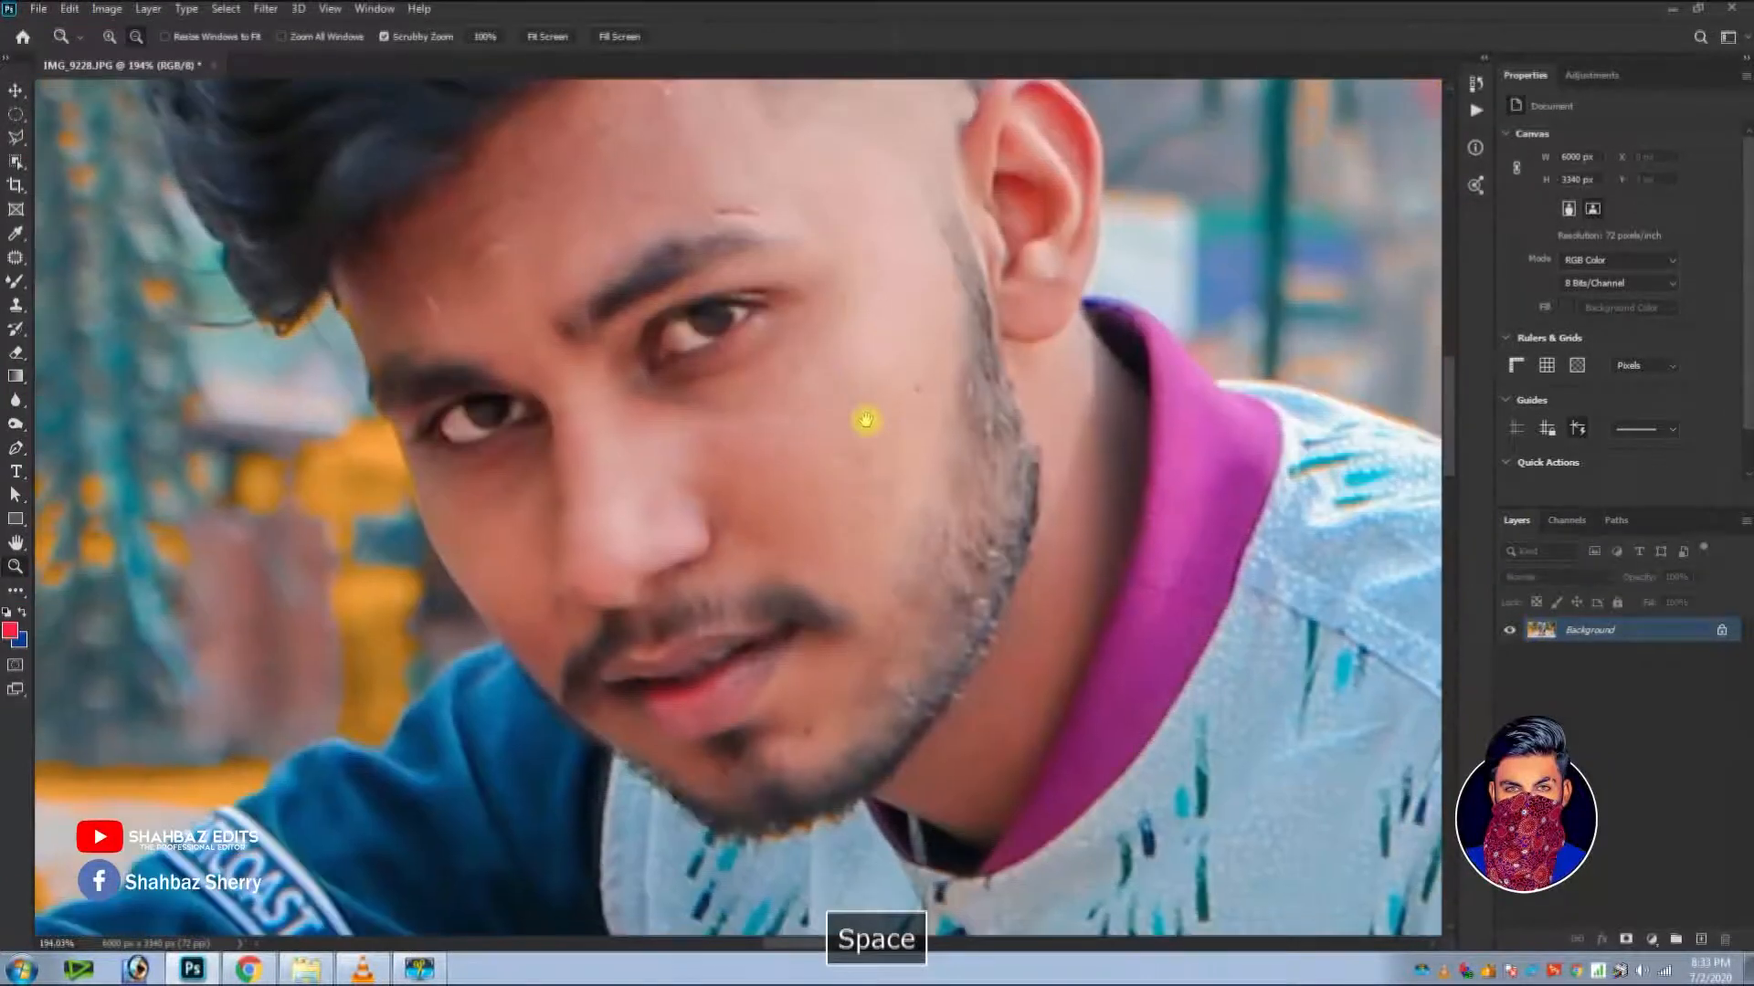
pyautogui.click(28, 281)
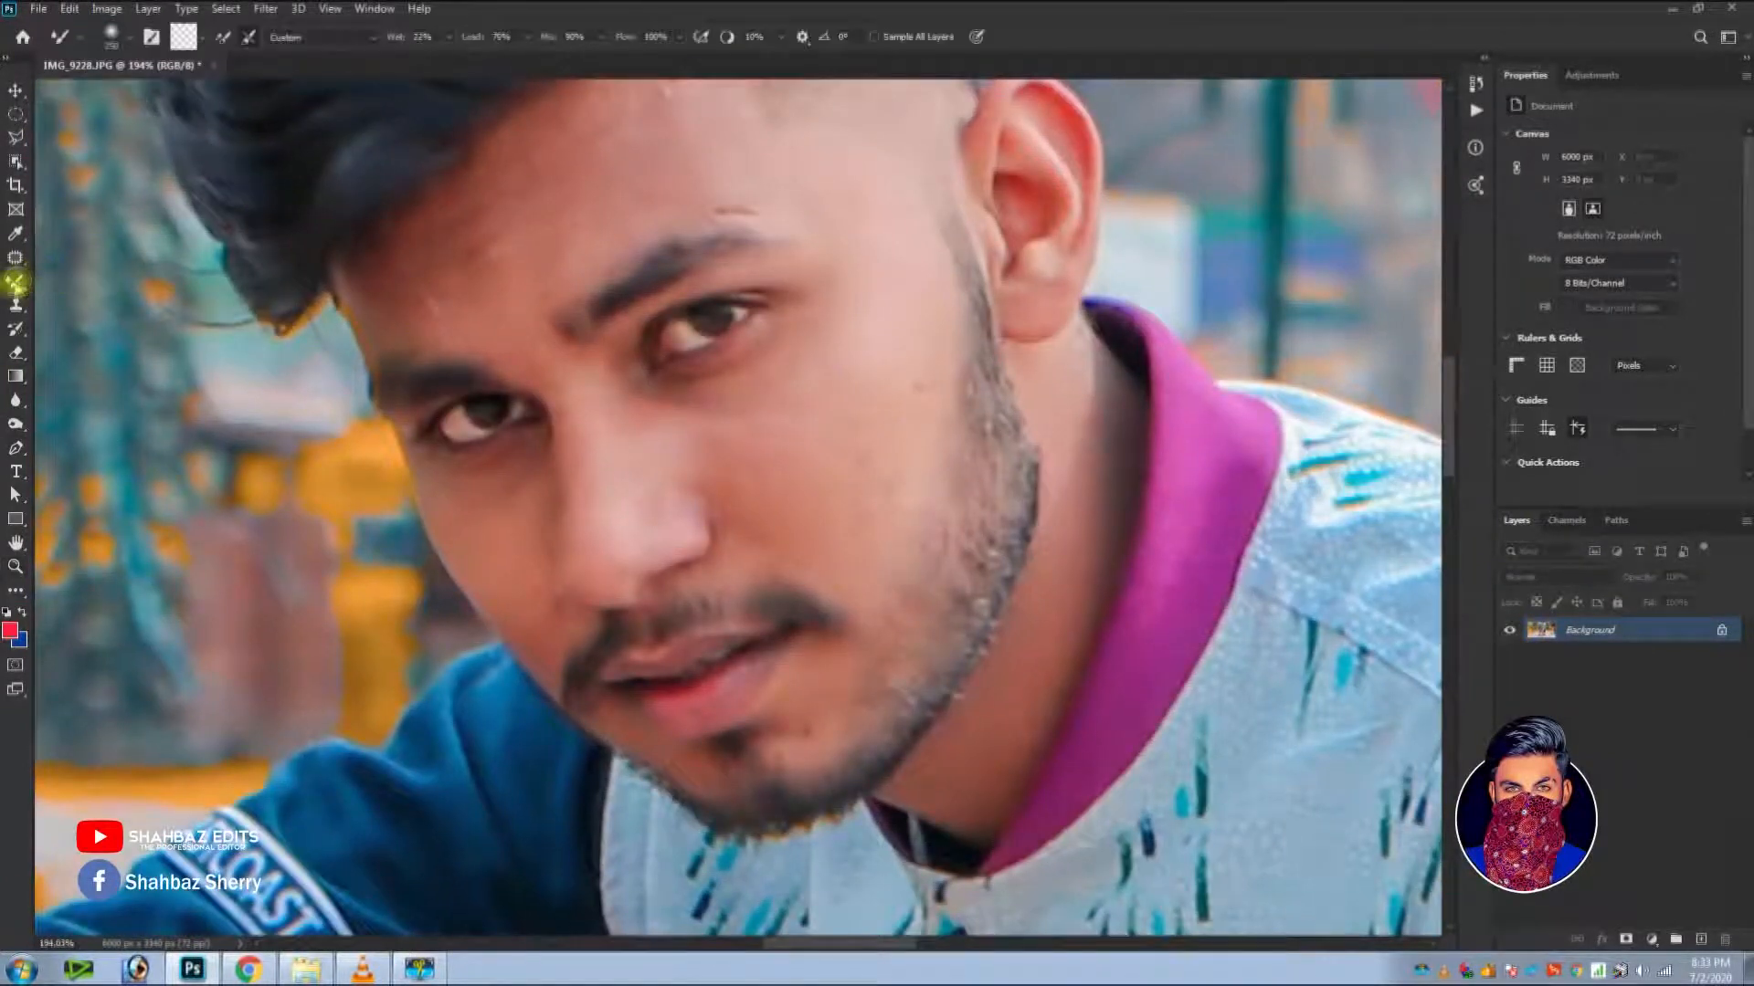
pyautogui.press('[')
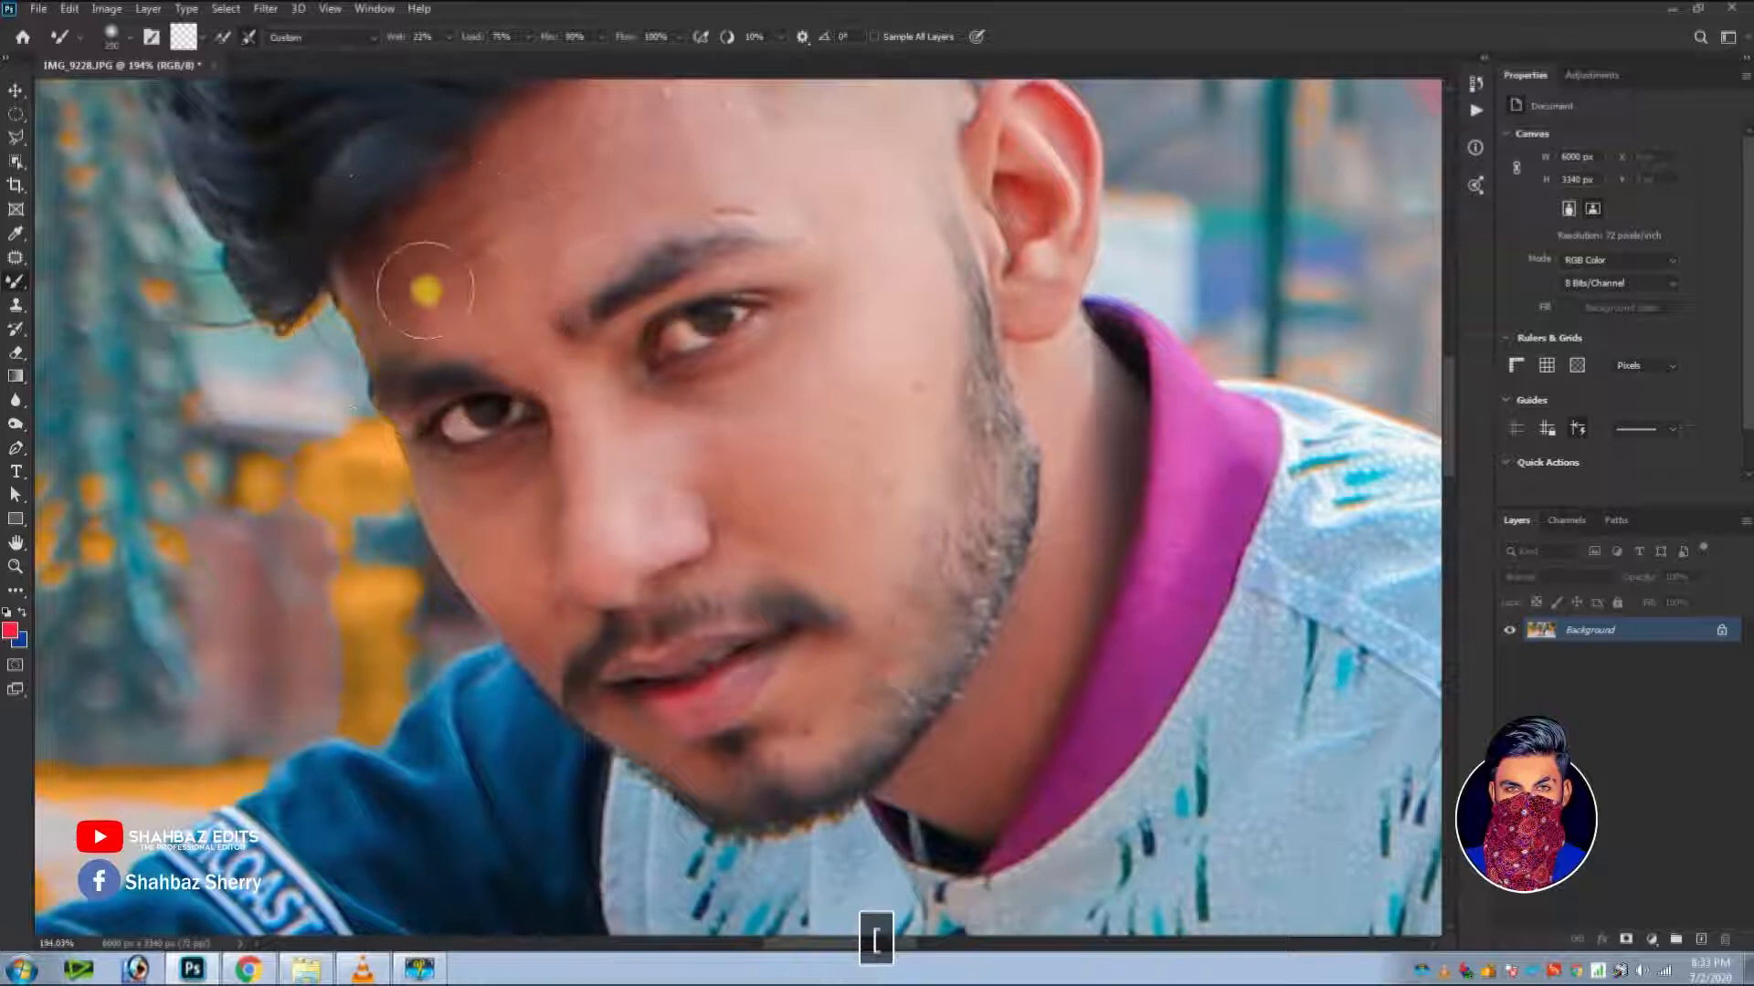
pyautogui.press('[')
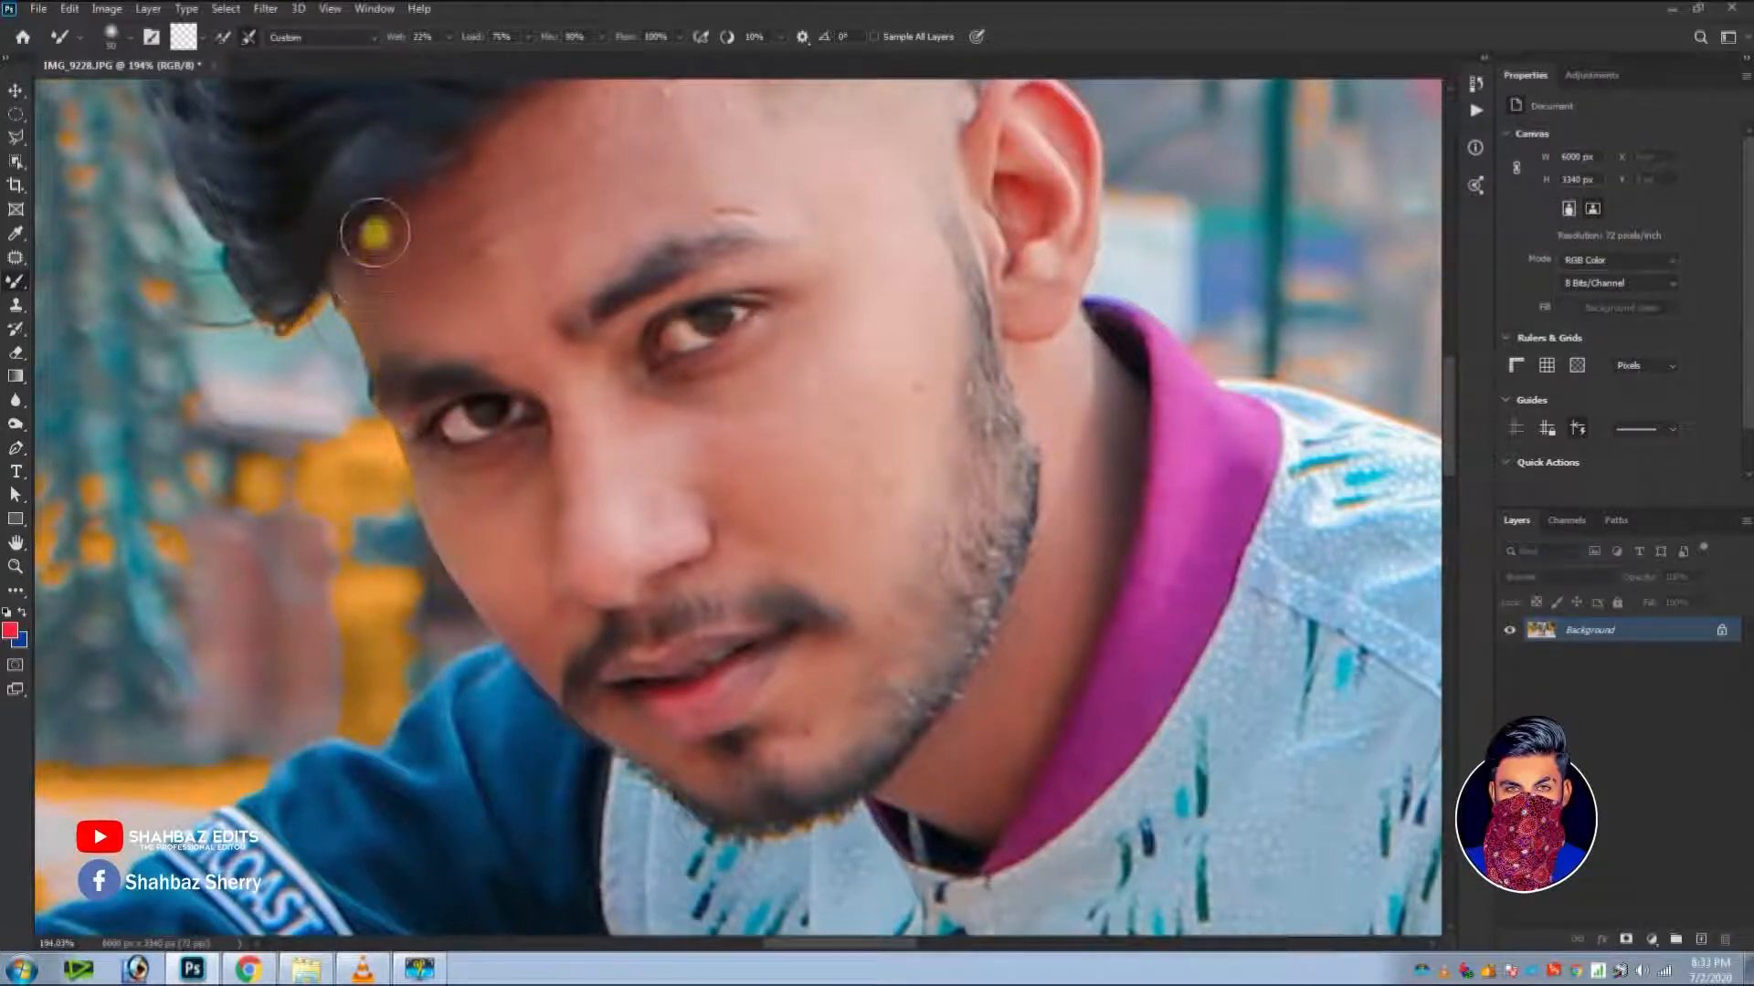
pyautogui.press(']')
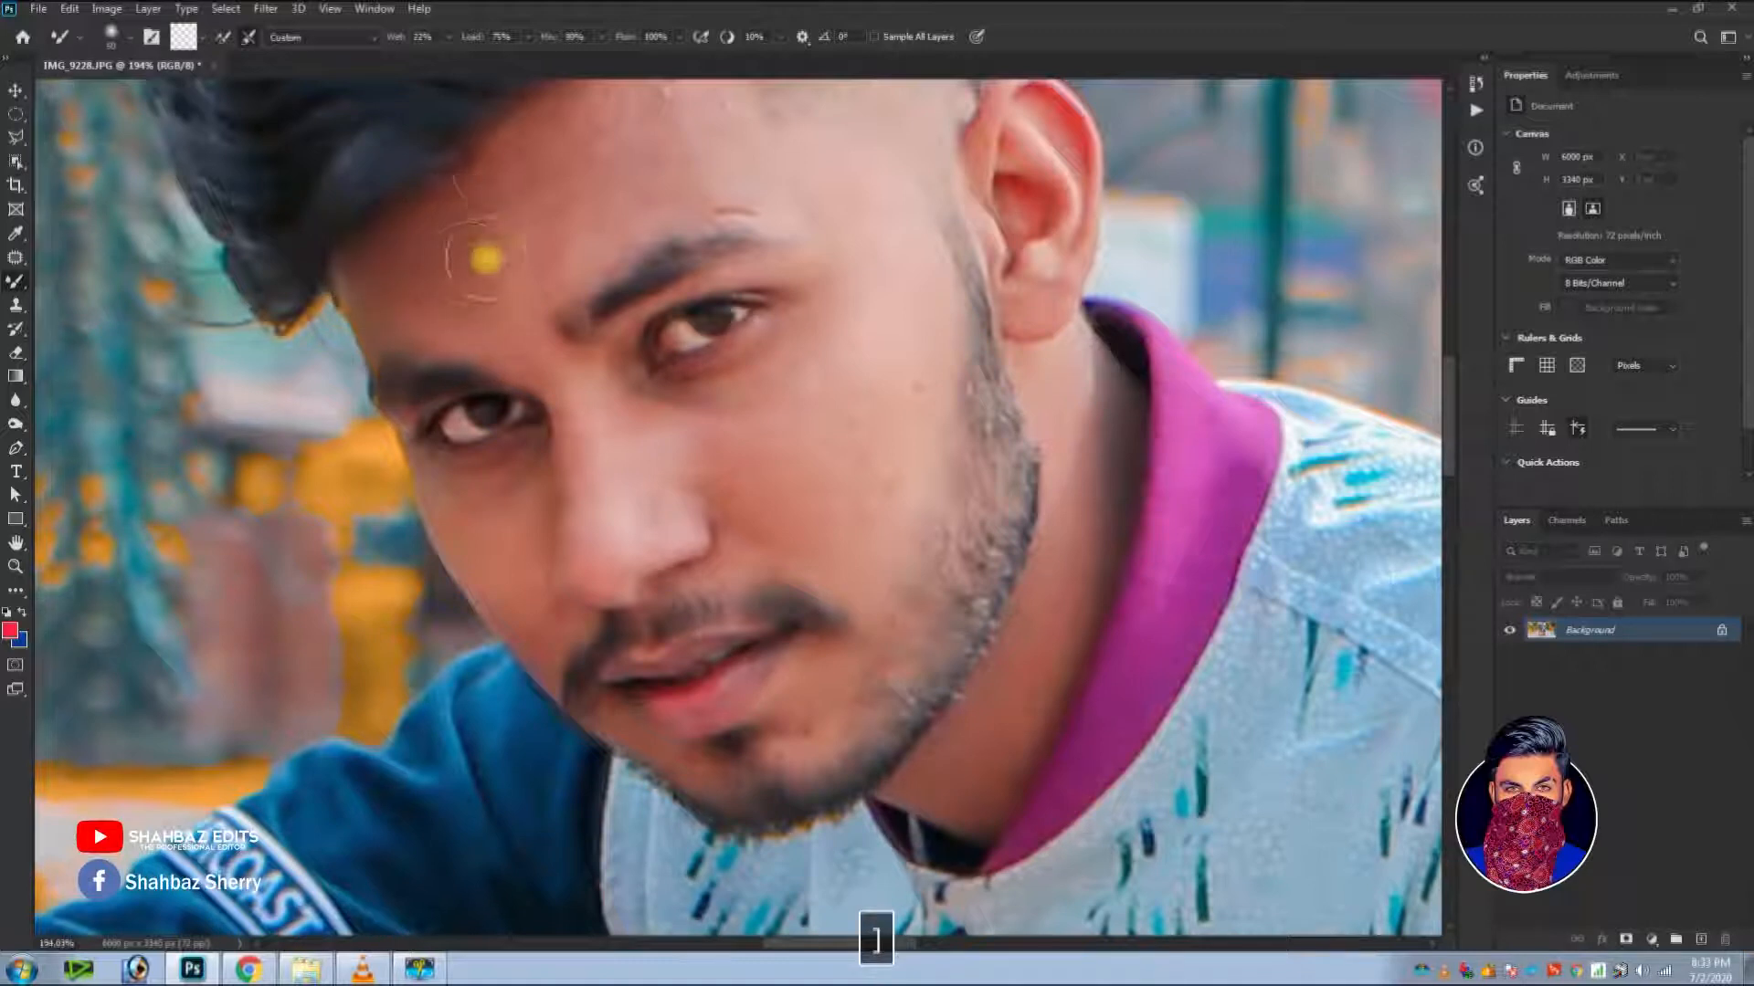
pyautogui.press('space')
pyautogui.moveTo(490, 176); pyautogui.dragTo(462, 387)
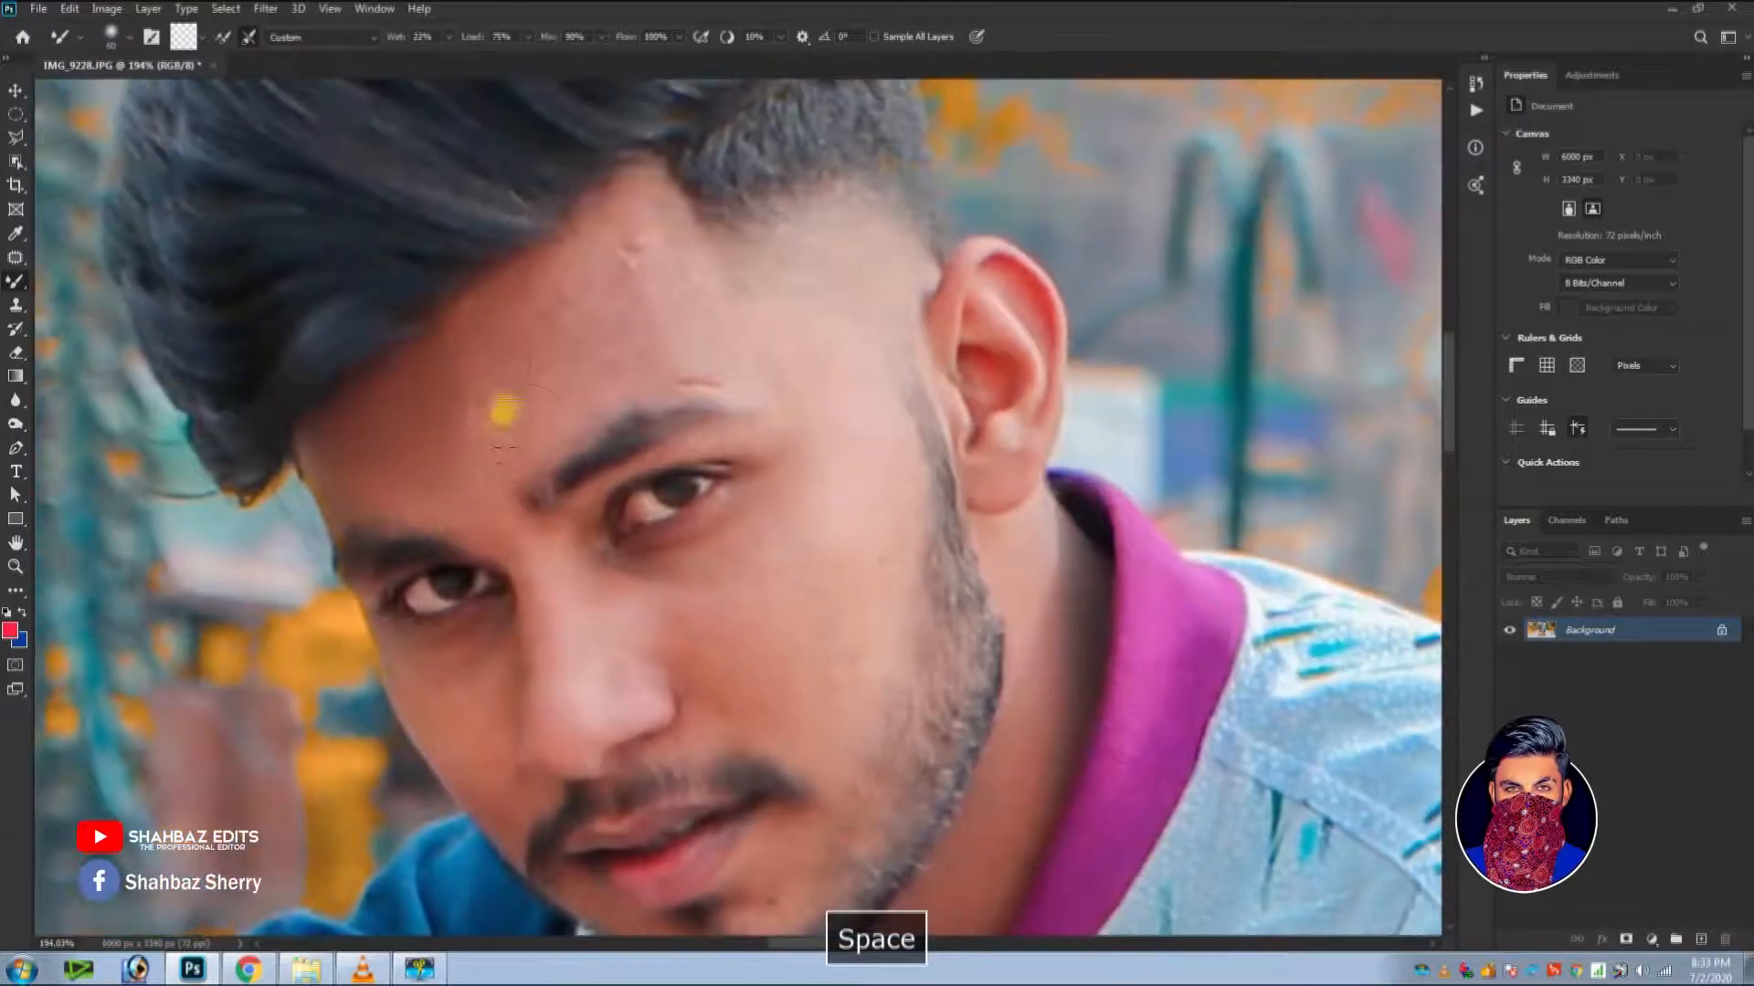
pyautogui.press(']')
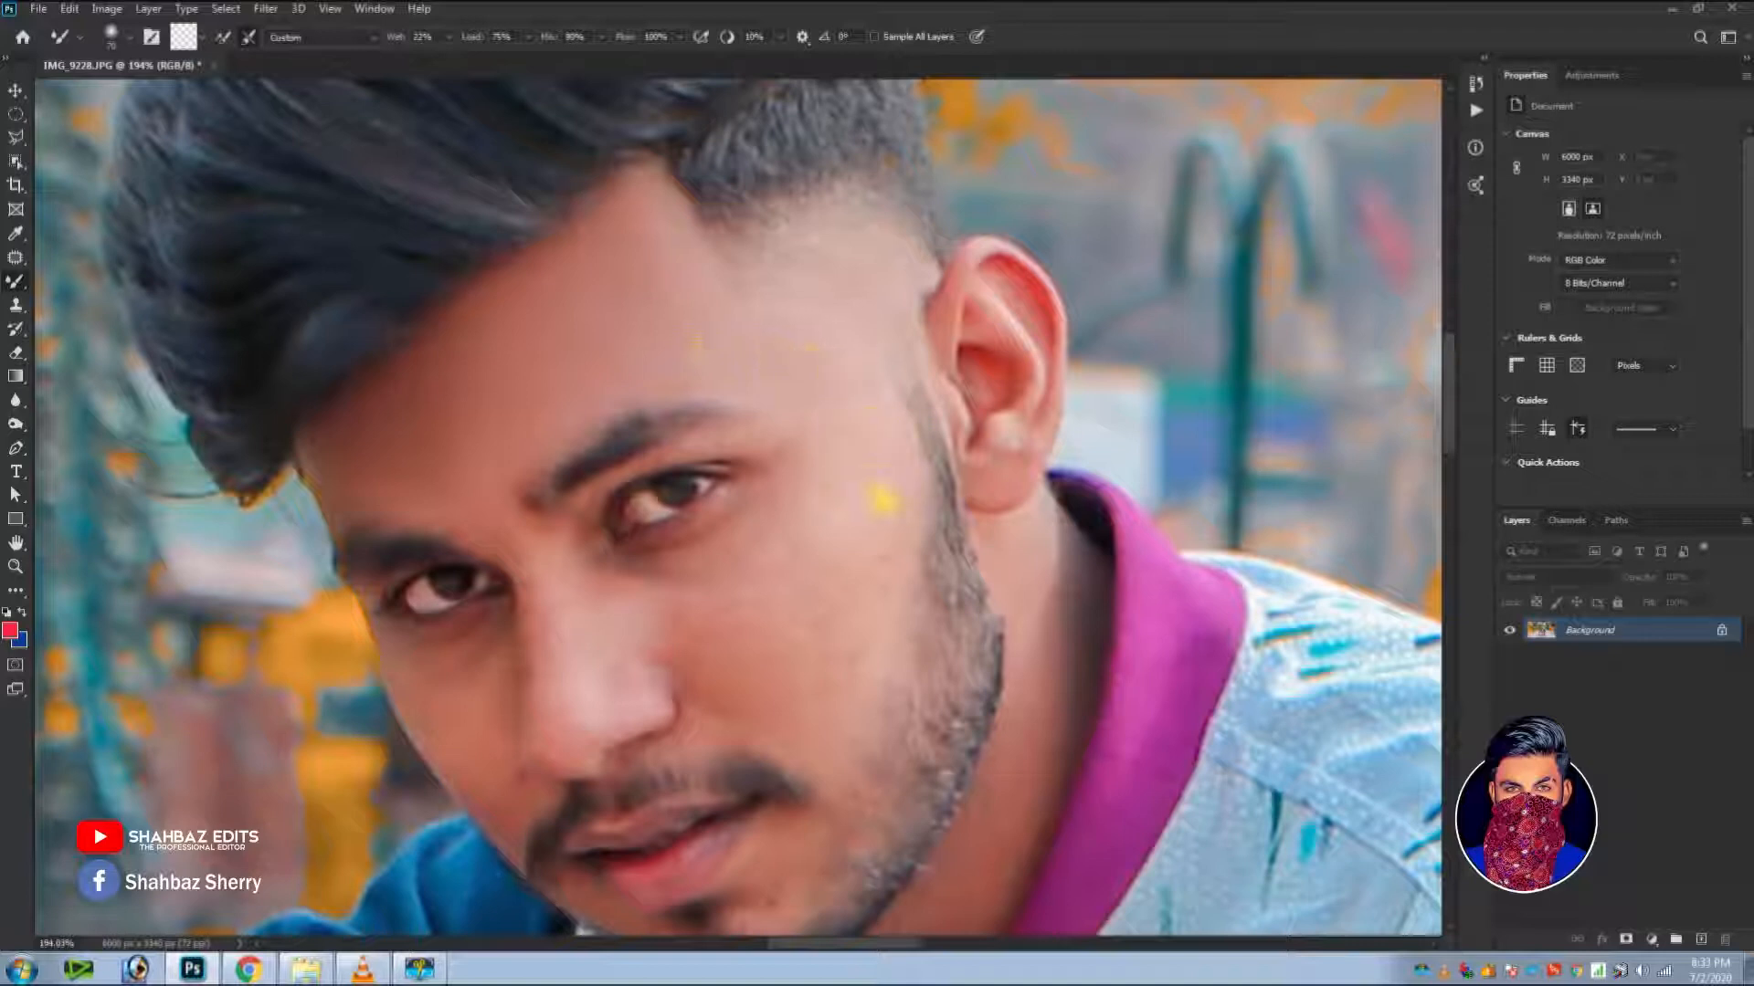
# Smooth the skin of the cheek and under the eye with the Mixer Brush, adjusting the brush size to each area.
pyautogui.moveTo(852, 557)
pyautogui.mouseDown()
pyautogui.moveTo(823, 667)
pyautogui.moveTo(836, 641)
pyautogui.moveTo(728, 697)
pyautogui.moveTo(708, 642)
pyautogui.moveTo(782, 575)
pyautogui.moveTo(782, 520)
pyautogui.moveTo(716, 599)
pyautogui.moveTo(808, 513)
pyautogui.moveTo(812, 401)
pyautogui.moveTo(803, 468)
pyautogui.moveTo(728, 568)
pyautogui.moveTo(711, 576)
pyautogui.moveTo(738, 548)
pyautogui.moveTo(663, 592)
pyautogui.moveTo(590, 590)
pyautogui.moveTo(582, 509)
pyautogui.moveTo(558, 566)
pyautogui.moveTo(528, 554)
pyautogui.moveTo(568, 685)
pyautogui.moveTo(549, 673)
pyautogui.moveTo(552, 707)
pyautogui.moveTo(568, 725)
pyautogui.moveTo(638, 669)
pyautogui.moveTo(593, 721)
pyautogui.moveTo(580, 728)
pyautogui.moveTo(661, 615)
pyautogui.moveTo(705, 717)
pyautogui.moveTo(563, 750)
pyautogui.moveTo(712, 472)
pyautogui.moveTo(908, 638)
pyautogui.mouseUp()
pyautogui.press('[')
pyautogui.press(']')
pyautogui.press('space')
pyautogui.press('[')
pyautogui.moveTo(940, 559)
pyautogui.mouseDown()
pyautogui.moveTo(943, 610)
pyautogui.moveTo(915, 549)
pyautogui.moveTo(850, 579)
pyautogui.moveTo(858, 561)
pyautogui.moveTo(821, 612)
pyautogui.moveTo(795, 610)
pyautogui.moveTo(845, 581)
pyautogui.moveTo(726, 610)
pyautogui.moveTo(771, 630)
pyautogui.mouseUp()
pyautogui.press('[')
pyautogui.press(']')
pyautogui.moveTo(658, 508)
pyautogui.mouseDown()
pyautogui.moveTo(611, 428)
pyautogui.moveTo(599, 447)
pyautogui.moveTo(622, 495)
pyautogui.moveTo(583, 411)
pyautogui.moveTo(606, 434)
pyautogui.moveTo(637, 416)
pyautogui.moveTo(675, 329)
pyautogui.moveTo(627, 411)
pyautogui.moveTo(644, 329)
pyautogui.moveTo(611, 381)
pyautogui.moveTo(623, 366)
pyautogui.moveTo(615, 470)
pyautogui.moveTo(773, 402)
pyautogui.moveTo(531, 501)
pyautogui.mouseUp()
# Blend the skin on the nose and around the eye with a smaller Mixer Brush.
pyautogui.press('space')
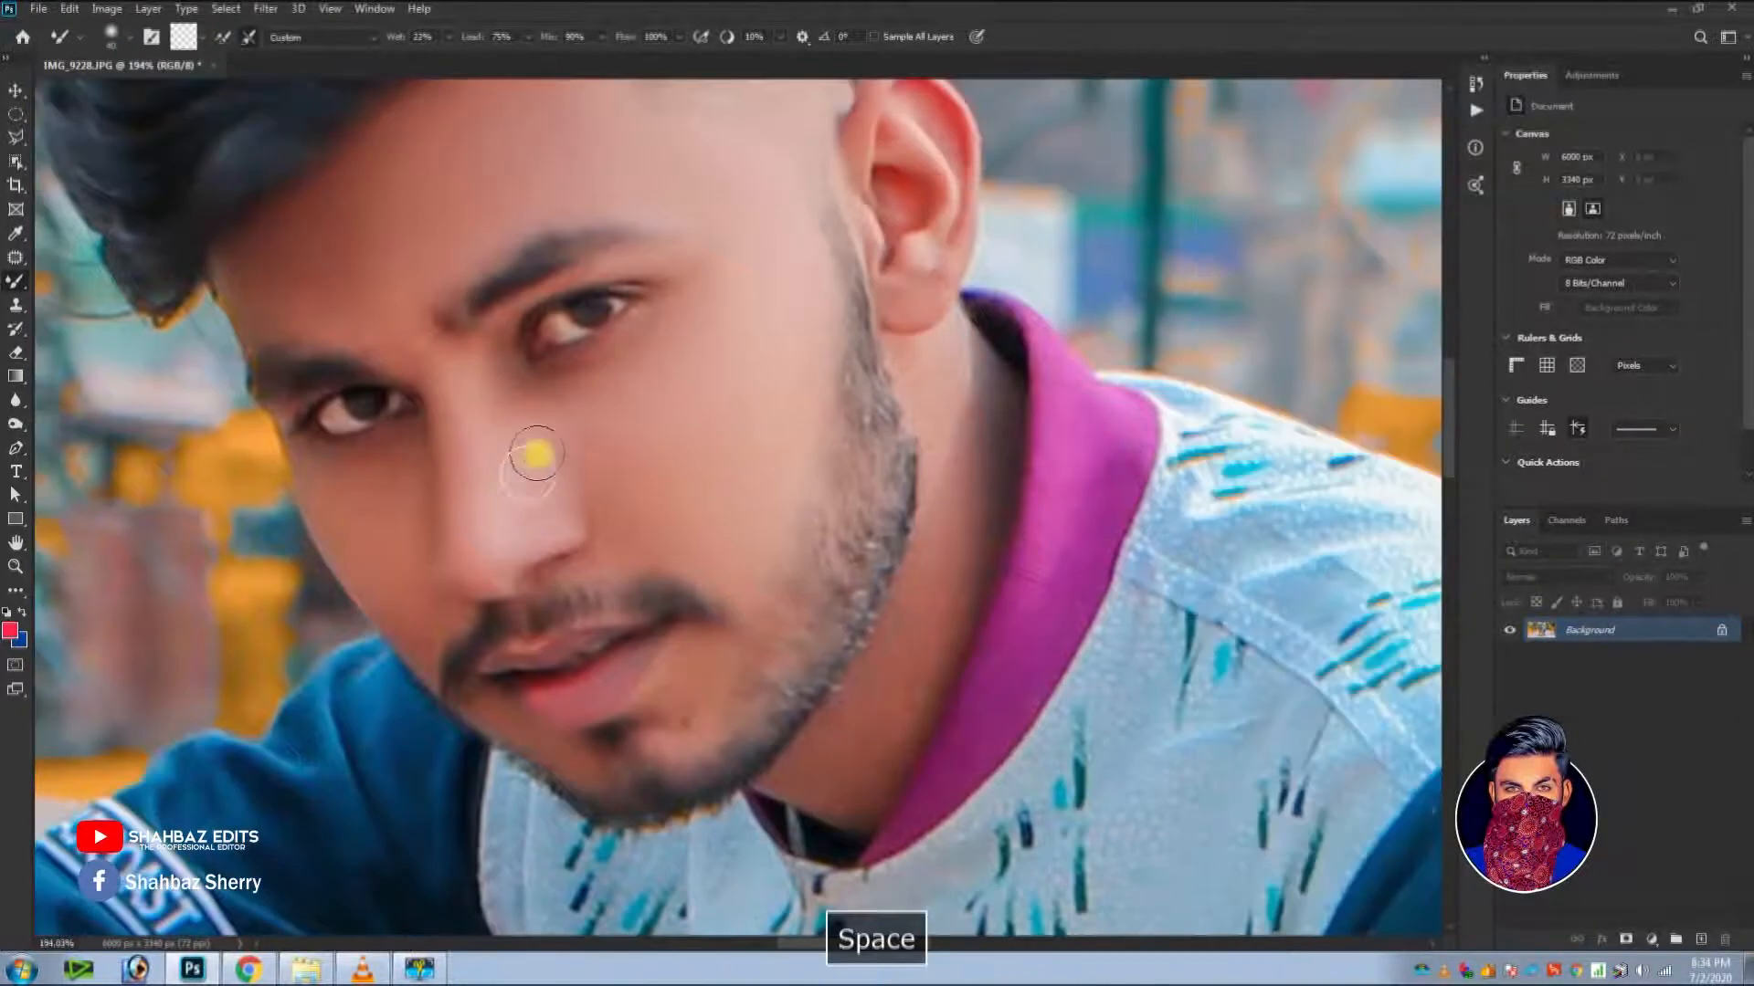
pyautogui.press('[')
pyautogui.press('[')
pyautogui.press('space')
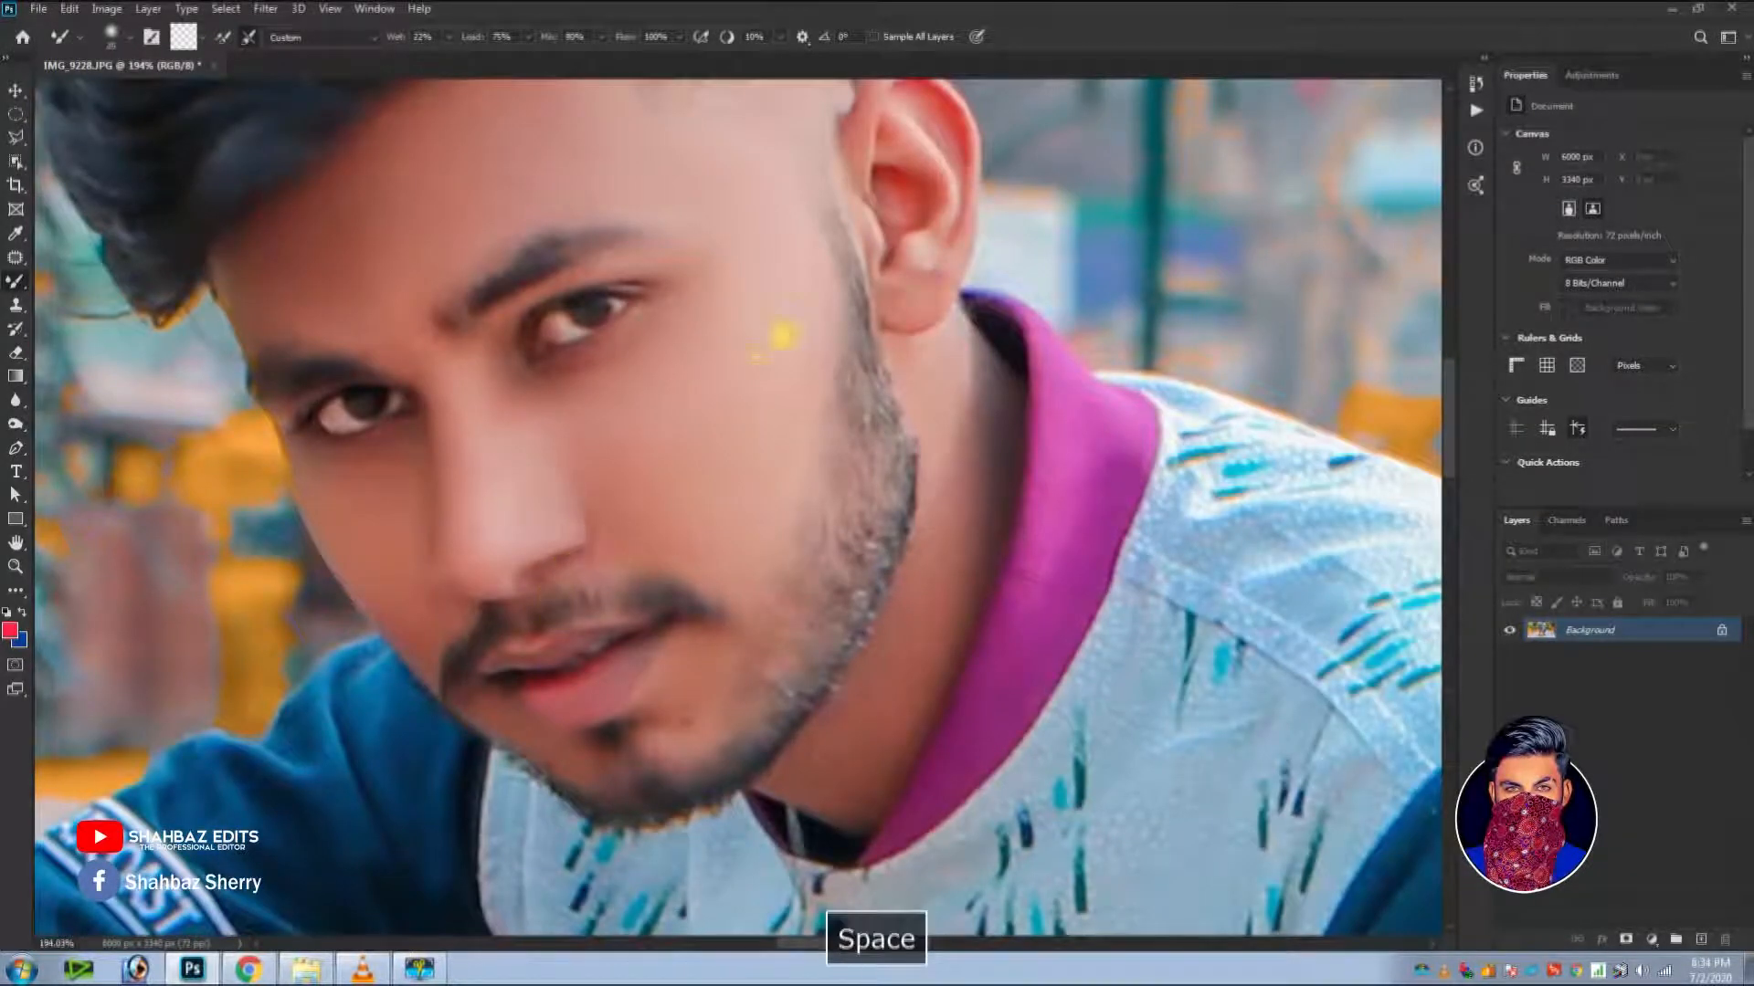
pyautogui.moveTo(782, 337); pyautogui.dragTo(555, 460)
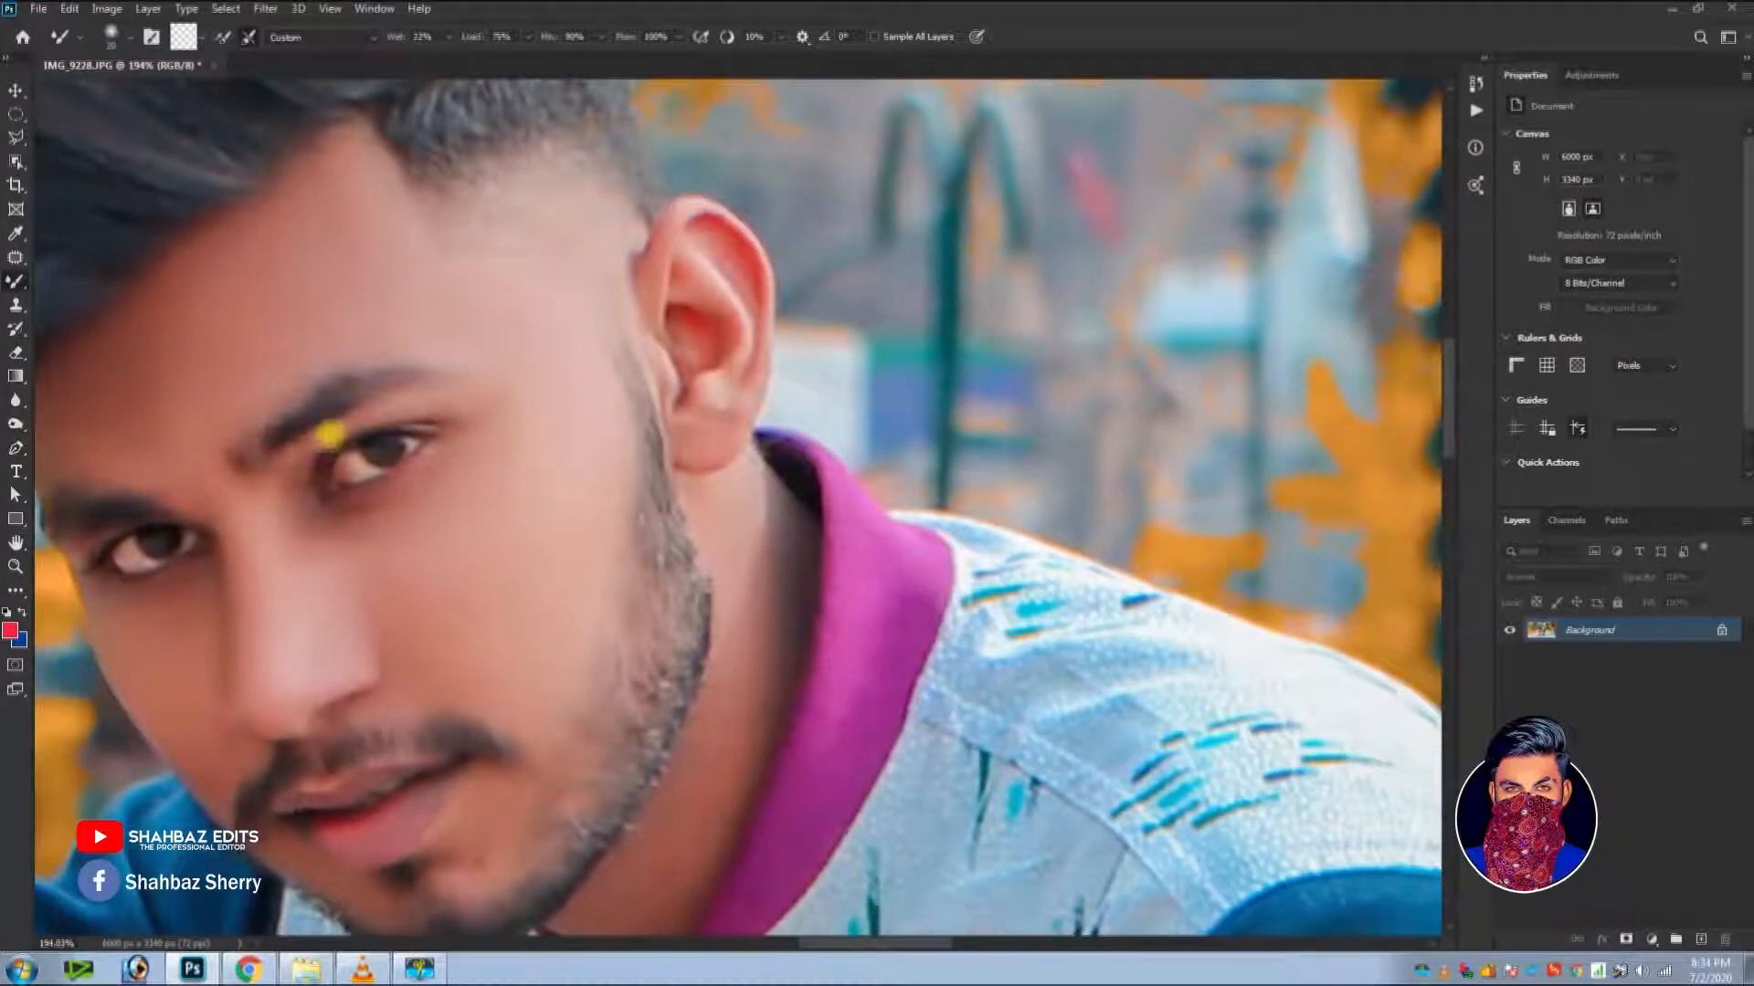
pyautogui.moveTo(650, 509)
pyautogui.mouseDown()
pyautogui.moveTo(727, 404)
pyautogui.moveTo(723, 439)
pyautogui.moveTo(703, 407)
pyautogui.moveTo(722, 386)
pyautogui.moveTo(749, 543)
pyautogui.moveTo(720, 532)
pyautogui.moveTo(717, 514)
pyautogui.moveTo(775, 566)
pyautogui.mouseUp()
pyautogui.press(']')
pyautogui.press('space')
pyautogui.moveTo(767, 687)
pyautogui.mouseDown()
pyautogui.moveTo(790, 341)
pyautogui.moveTo(772, 424)
pyautogui.moveTo(818, 248)
pyautogui.moveTo(811, 190)
pyautogui.moveTo(790, 368)
pyautogui.moveTo(792, 336)
pyautogui.moveTo(756, 382)
pyautogui.moveTo(758, 318)
pyautogui.moveTo(682, 527)
pyautogui.moveTo(743, 415)
pyautogui.moveTo(722, 512)
pyautogui.moveTo(718, 495)
pyautogui.moveTo(683, 580)
pyautogui.moveTo(618, 566)
pyautogui.moveTo(686, 483)
pyautogui.moveTo(627, 552)
pyautogui.mouseUp()
pyautogui.press(']')
# Blend the skin at the far cheek edge beside the nose and mouth with a small Mixer Brush.
pyautogui.hotkey('ctrl', '-')
pyautogui.press('space')
pyautogui.moveTo(561, 601); pyautogui.dragTo(688, 460)
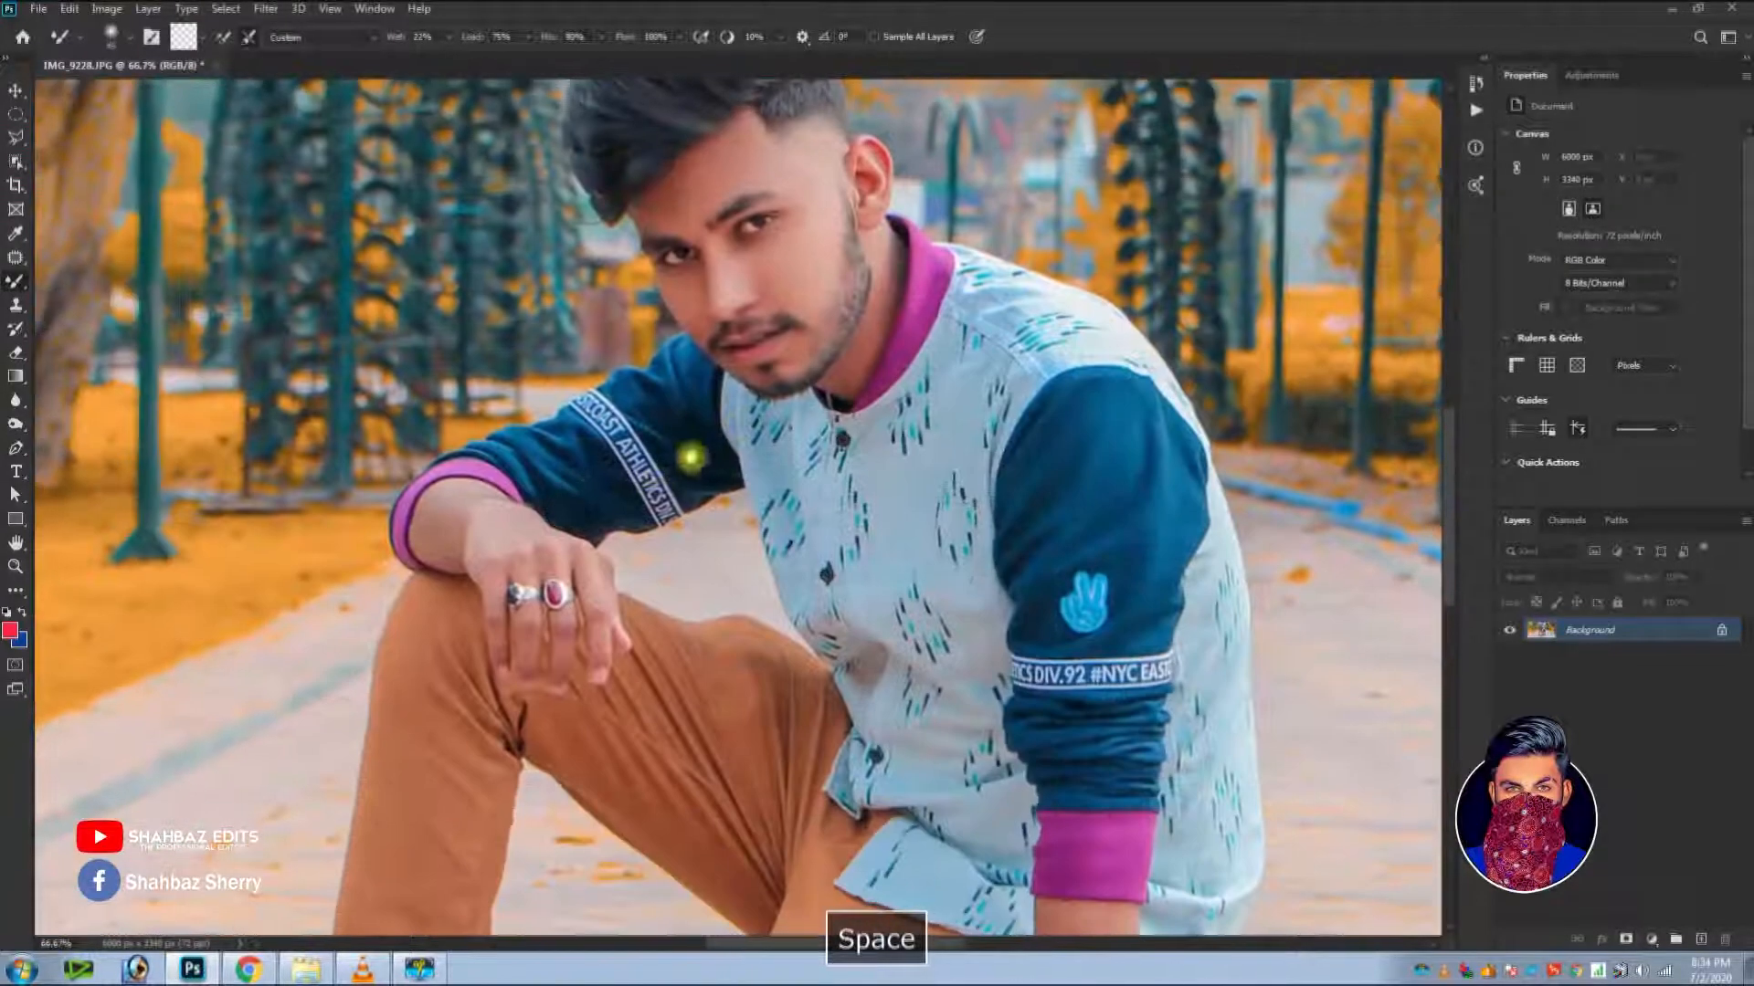
pyautogui.moveTo(480, 485); pyautogui.dragTo(587, 474)
pyautogui.hotkey('ctrl', '+')
pyautogui.hotkey('ctrl', '+')
pyautogui.press('space')
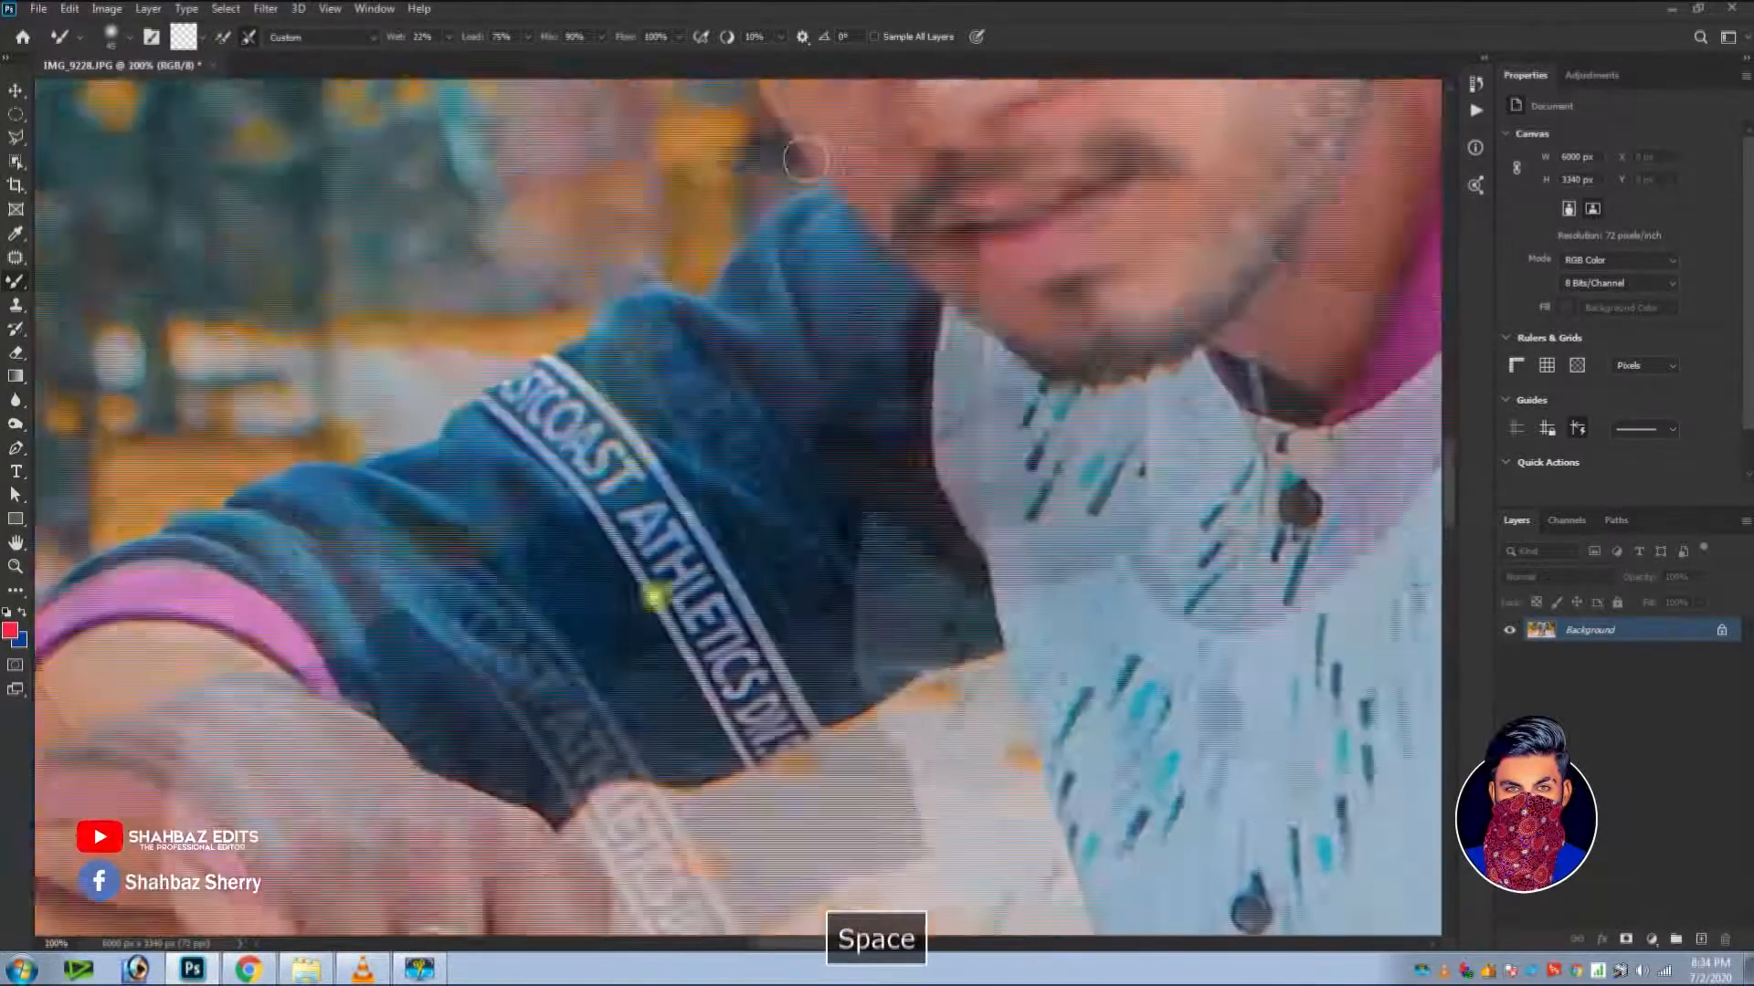
pyautogui.moveTo(658, 587); pyautogui.dragTo(484, 752)
pyautogui.press('[')
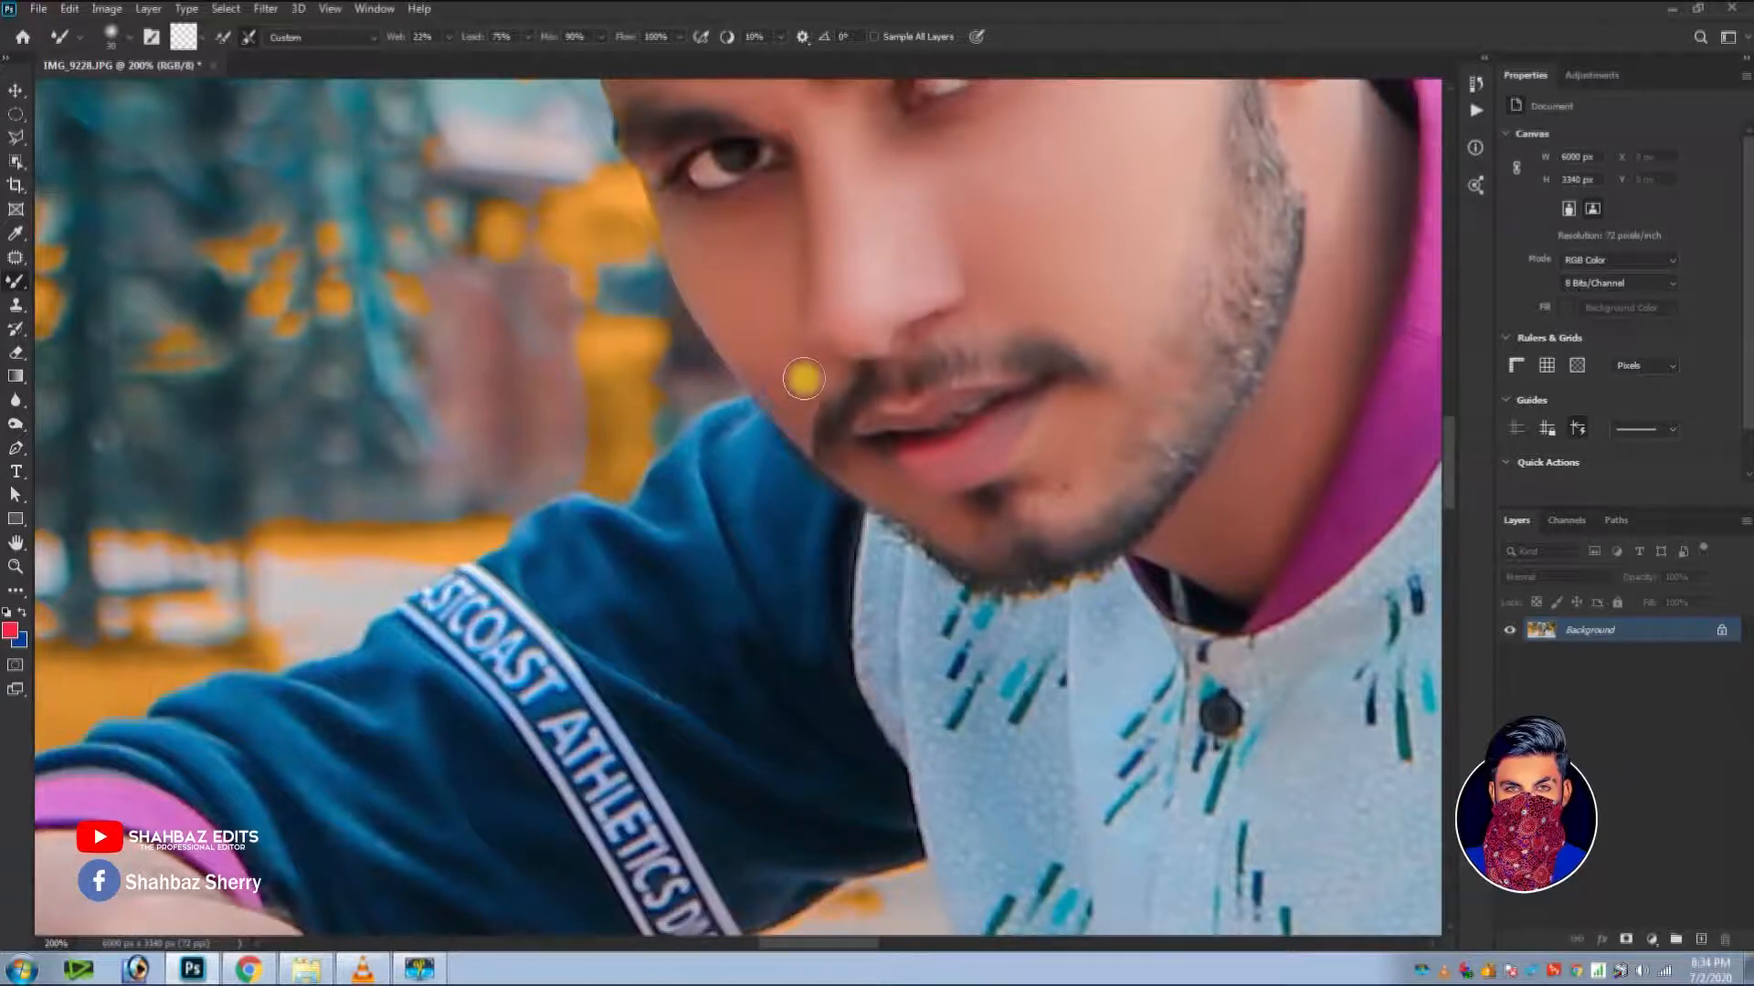
# Smooth the skin of the forearm and hand resting on the knee with the Mixer Brush.
pyautogui.press('space')
pyautogui.moveTo(634, 670); pyautogui.dragTo(670, 425)
pyautogui.hotkey('ctrl', '-')
pyautogui.press('space')
pyautogui.moveTo(438, 669)
pyautogui.mouseDown()
pyautogui.moveTo(719, 593)
pyautogui.moveTo(826, 535)
pyautogui.moveTo(854, 547)
pyautogui.moveTo(868, 597)
pyautogui.moveTo(875, 564)
pyautogui.moveTo(782, 513)
pyautogui.moveTo(801, 511)
pyautogui.moveTo(781, 474)
pyautogui.moveTo(810, 468)
pyautogui.moveTo(778, 466)
pyautogui.moveTo(812, 431)
pyautogui.moveTo(818, 445)
pyautogui.moveTo(789, 431)
pyautogui.moveTo(829, 422)
pyautogui.mouseUp()
pyautogui.press(']')
pyautogui.press('[')
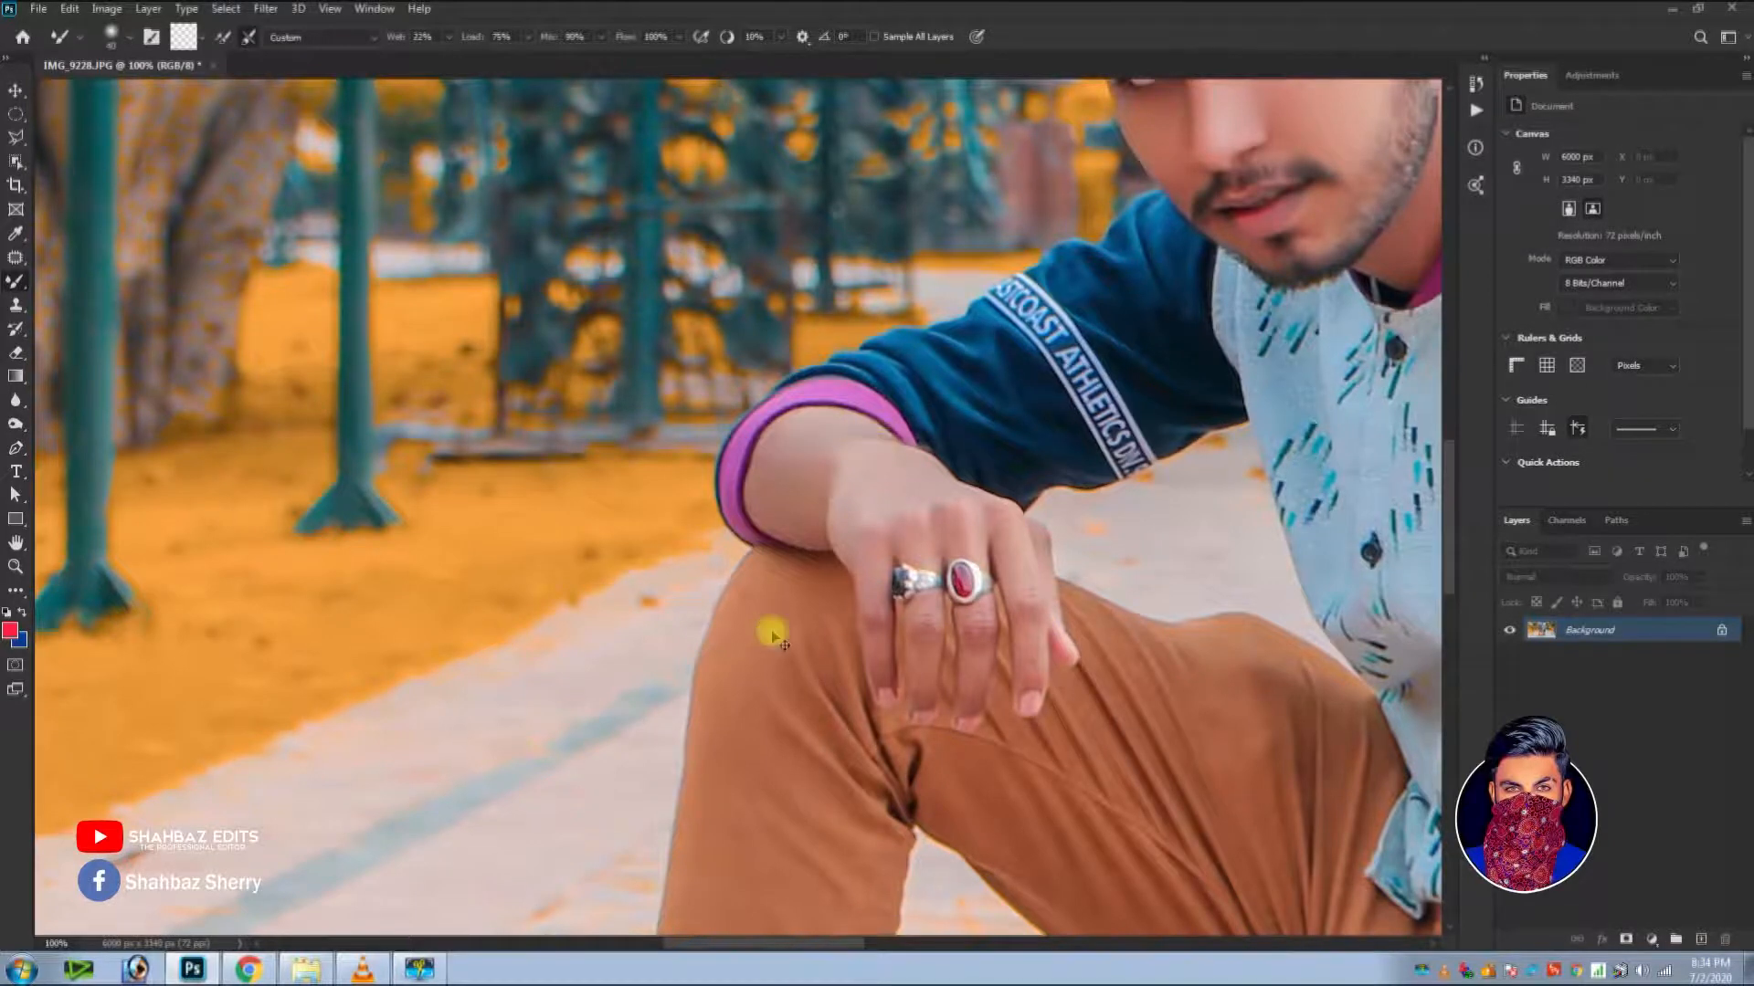
# Smooth the bare forearm above the watch on the arm touching the ground, using a larger Mixer Brush.
pyautogui.hotkey('ctrl', '-')
pyautogui.hotkey('ctrl', '-')
pyautogui.press('space')
pyautogui.moveTo(991, 647); pyautogui.dragTo(865, 332)
pyautogui.press(']')
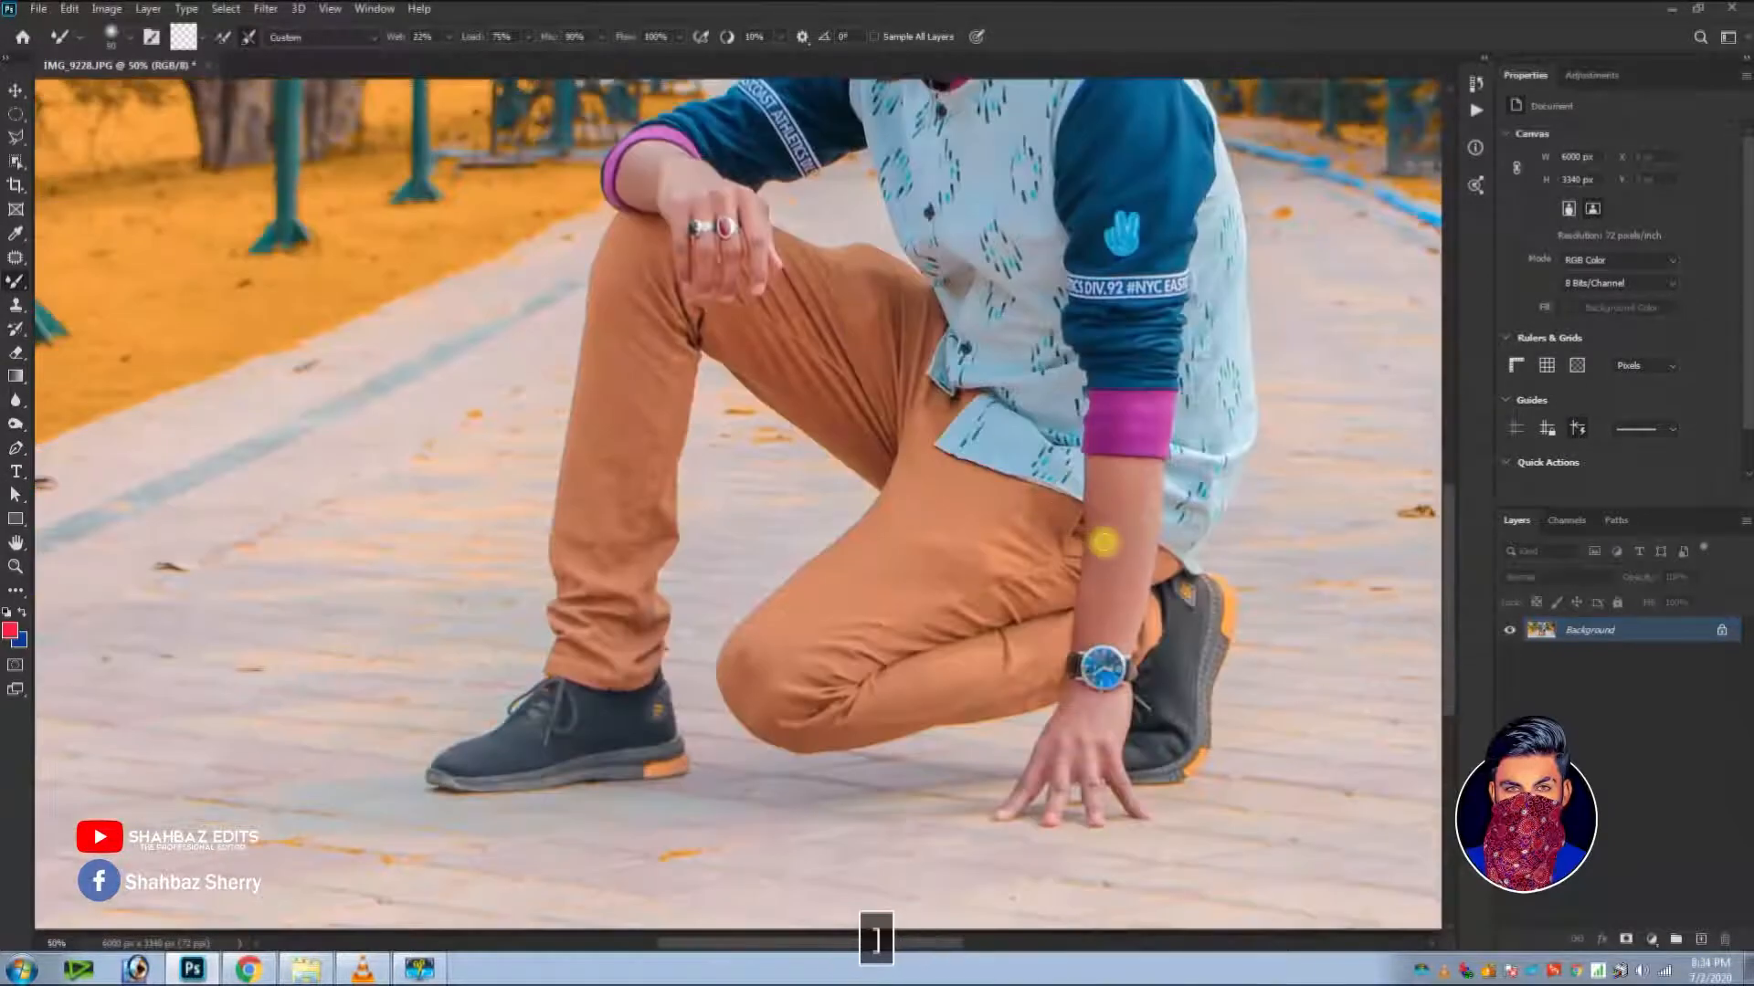
pyautogui.hotkey('ctrl', '+')
pyautogui.press('space')
pyautogui.moveTo(1101, 540); pyautogui.dragTo(620, 321)
pyautogui.press(']')
pyautogui.moveTo(769, 289)
pyautogui.mouseDown()
pyautogui.moveTo(786, 264)
pyautogui.moveTo(766, 415)
pyautogui.mouseUp()
pyautogui.press(']')
pyautogui.moveTo(795, 337)
pyautogui.mouseDown()
pyautogui.moveTo(769, 427)
pyautogui.moveTo(745, 418)
pyautogui.moveTo(733, 349)
pyautogui.mouseUp()
pyautogui.moveTo(763, 287); pyautogui.dragTo(798, 255)
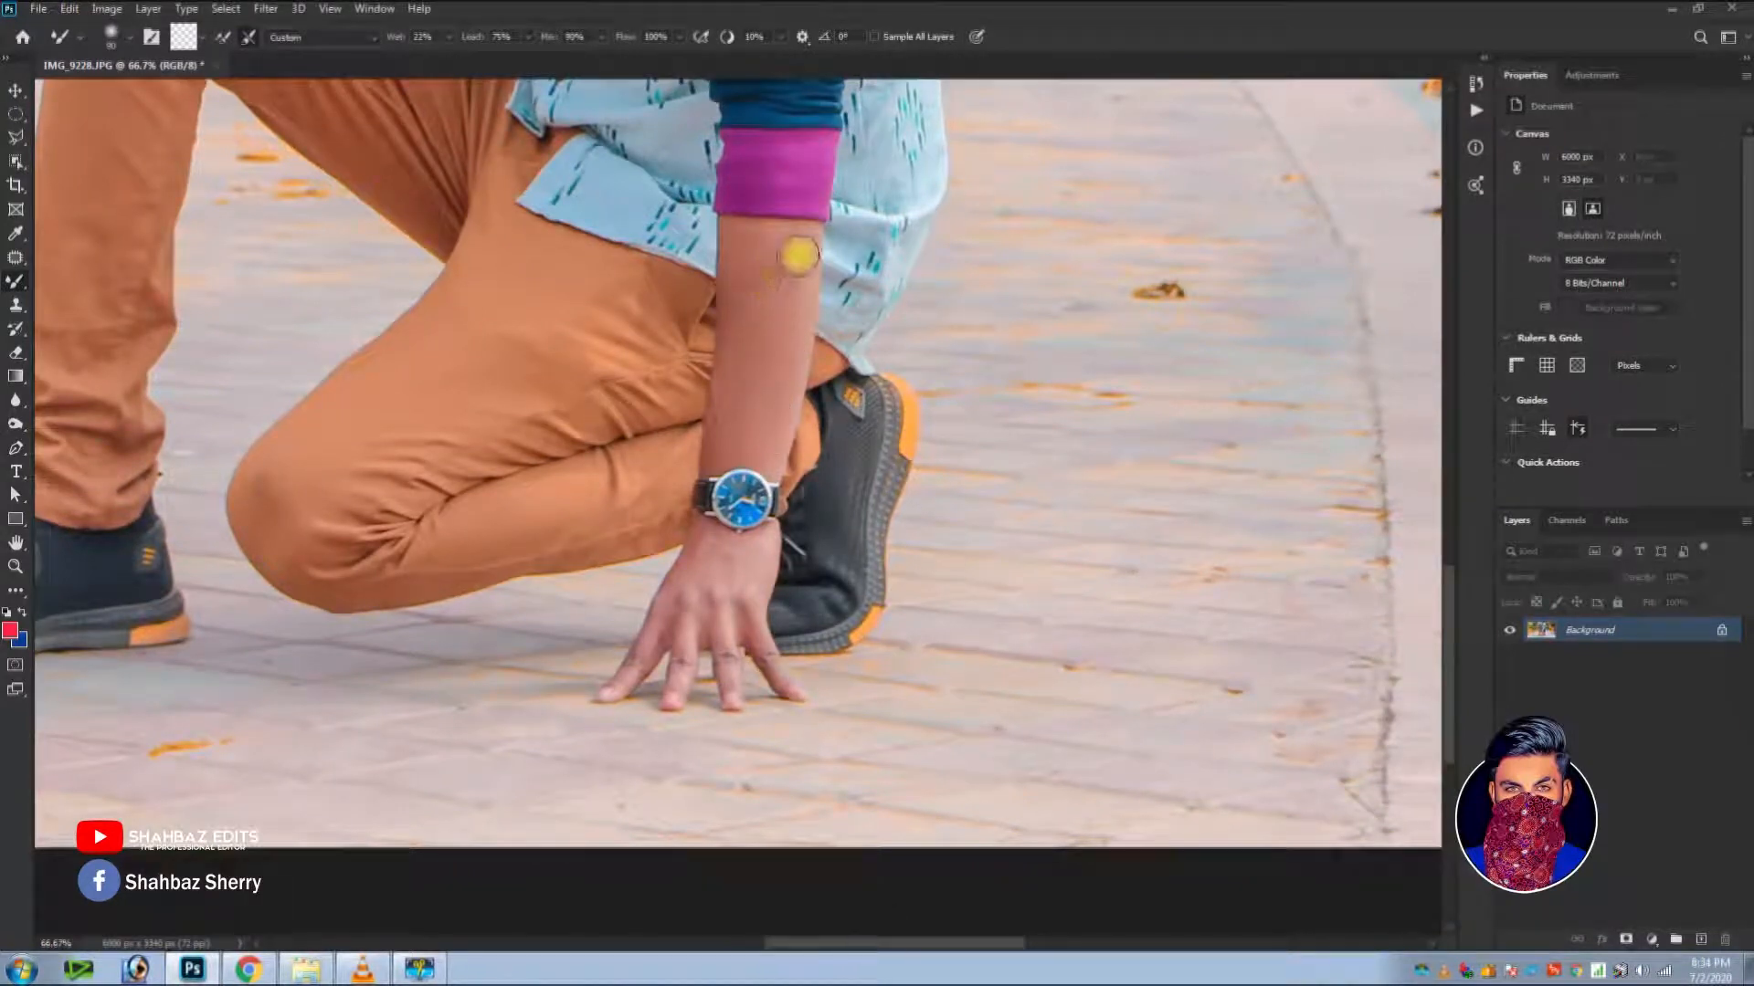
pyautogui.hotkey('ctrl', '-')
pyautogui.hotkey('ctrl', '0')
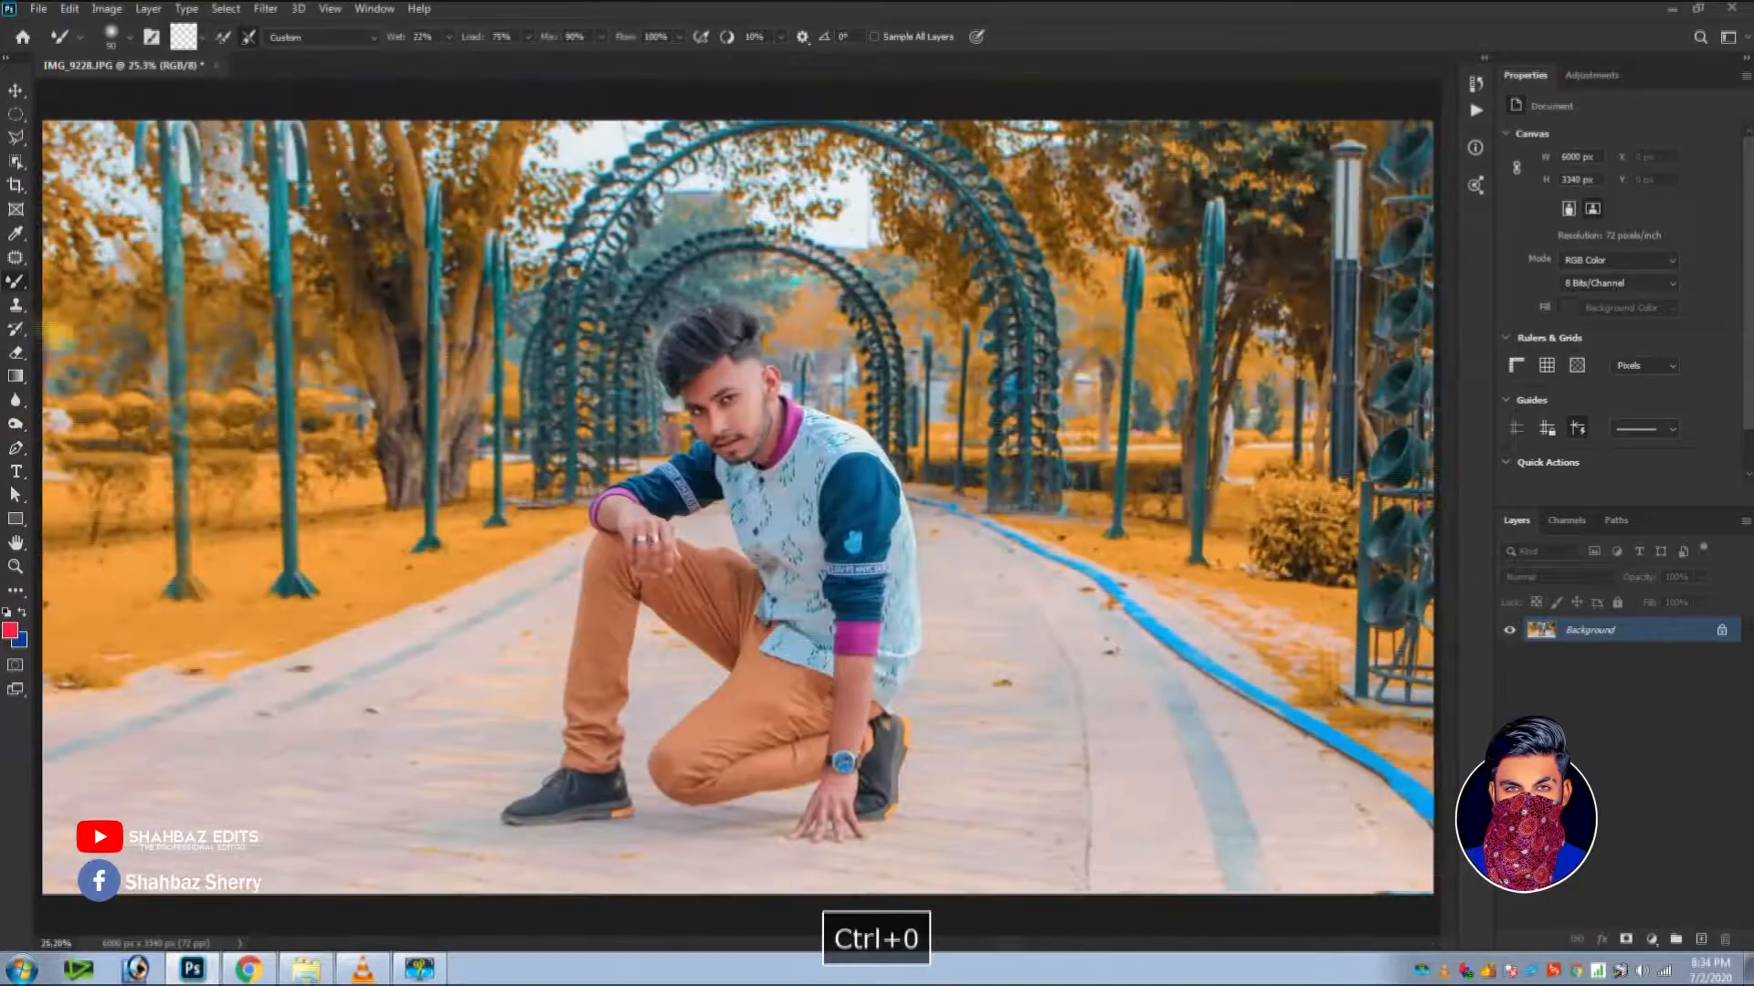
pyautogui.click(16, 91)
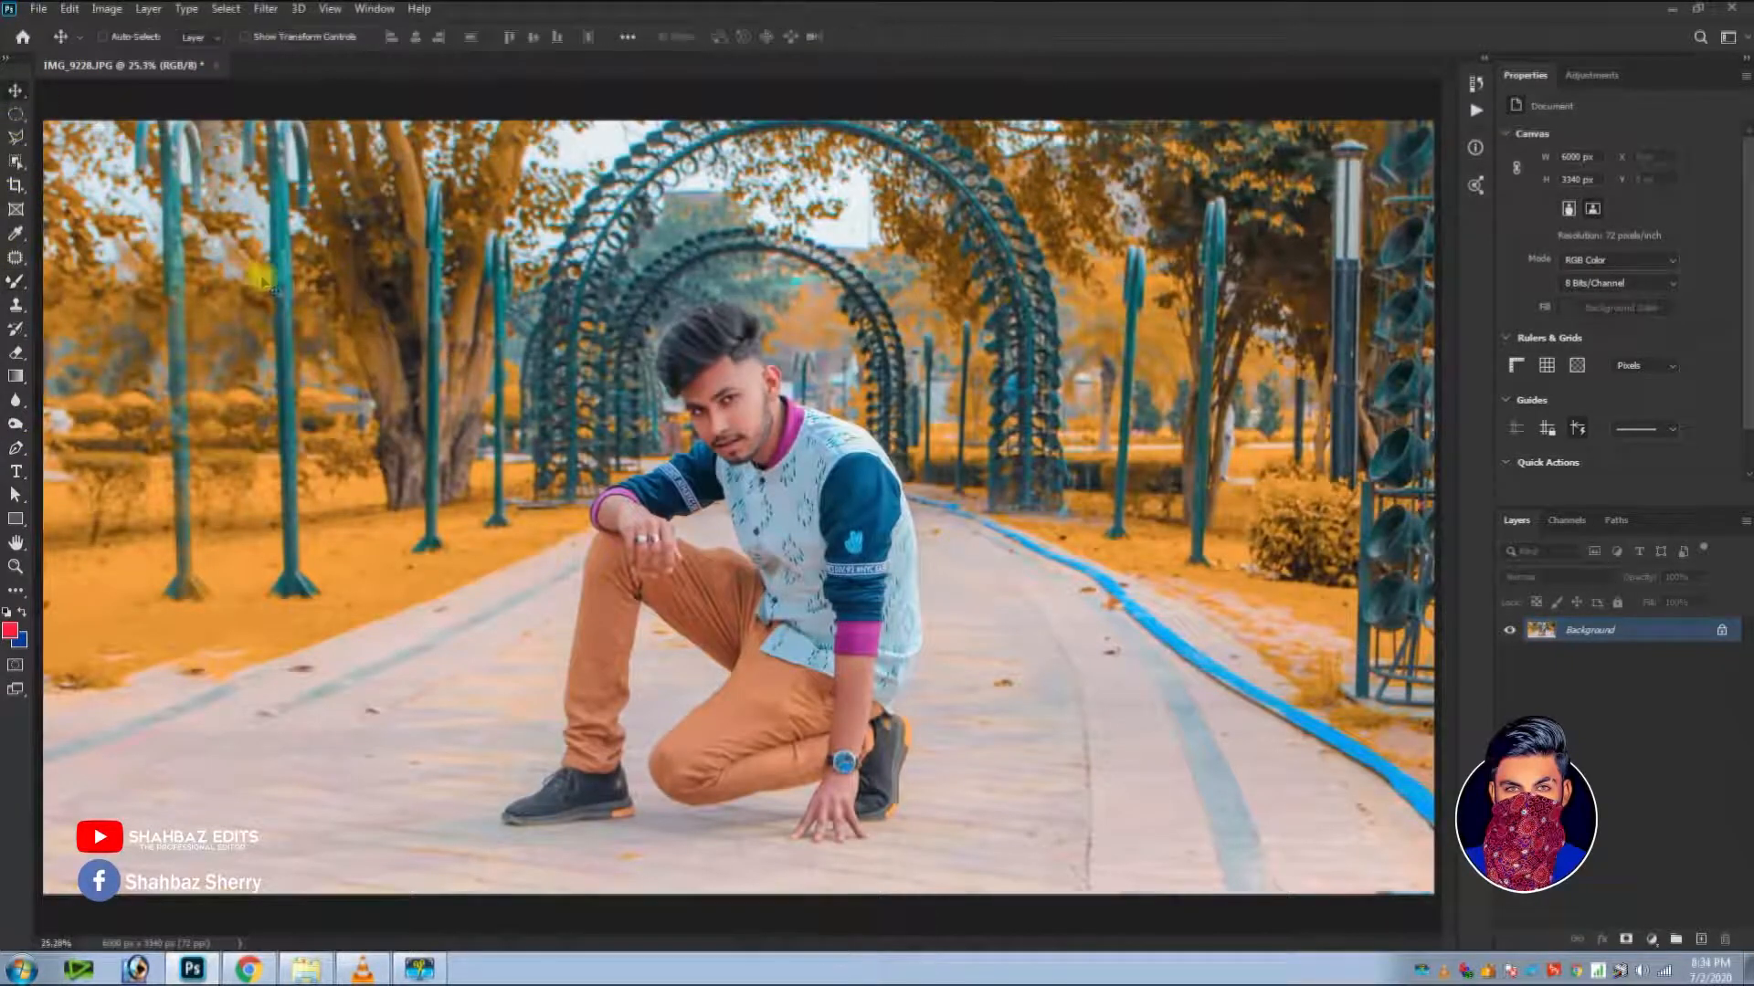
# Open 0 (1).png from the light folder in 00 Shahbaz Edits Stock and copy it into the portrait.
pyautogui.hotkey('ctrl', '-')
pyautogui.click(38, 8)
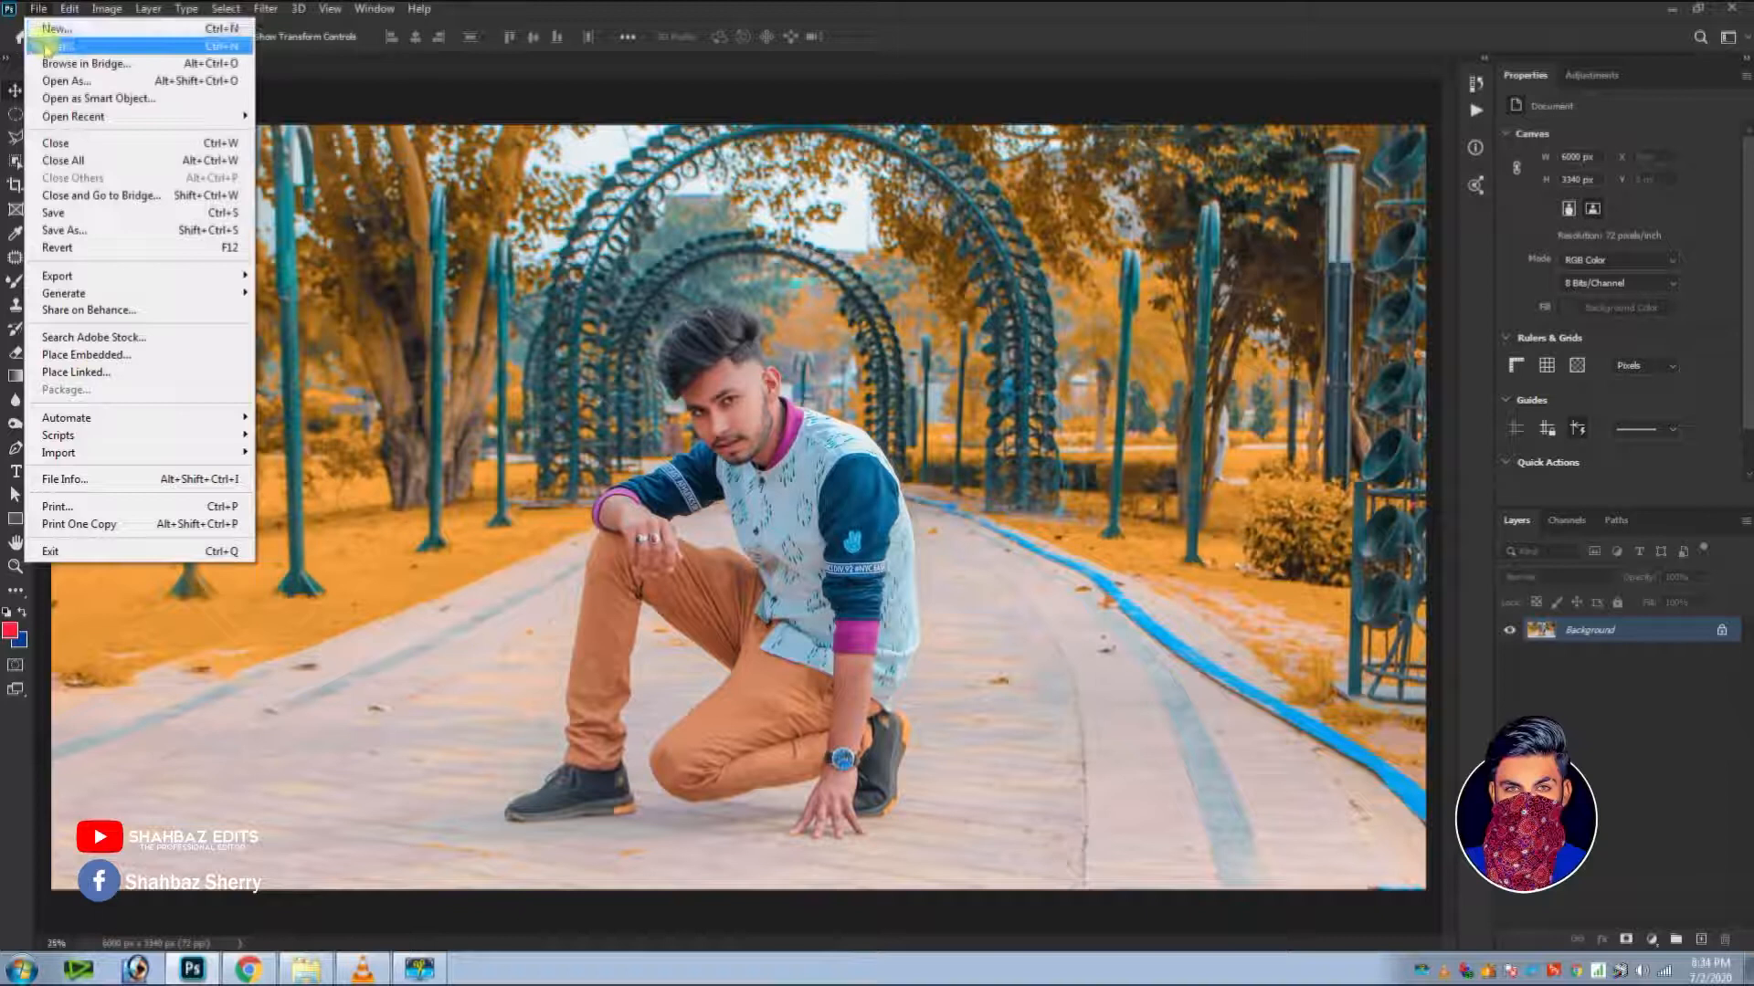
pyautogui.click(45, 46)
pyautogui.click(1116, 361)
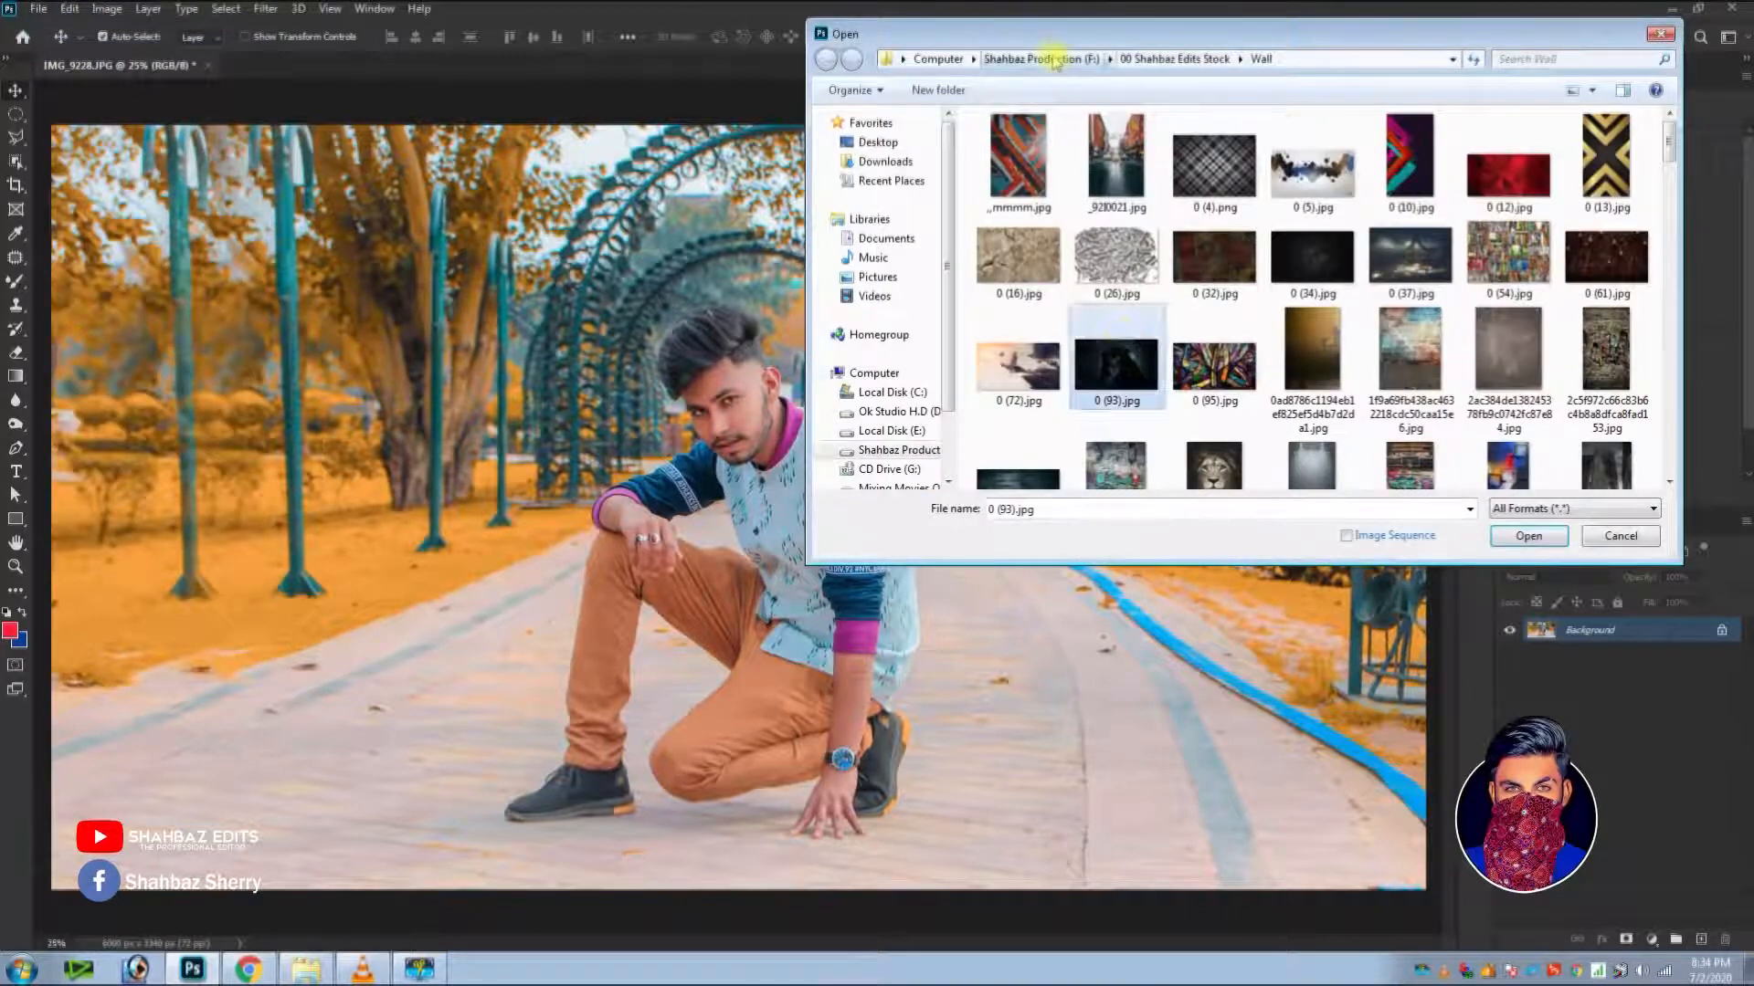
pyautogui.click(1055, 60)
pyautogui.doubleClick(1119, 178)
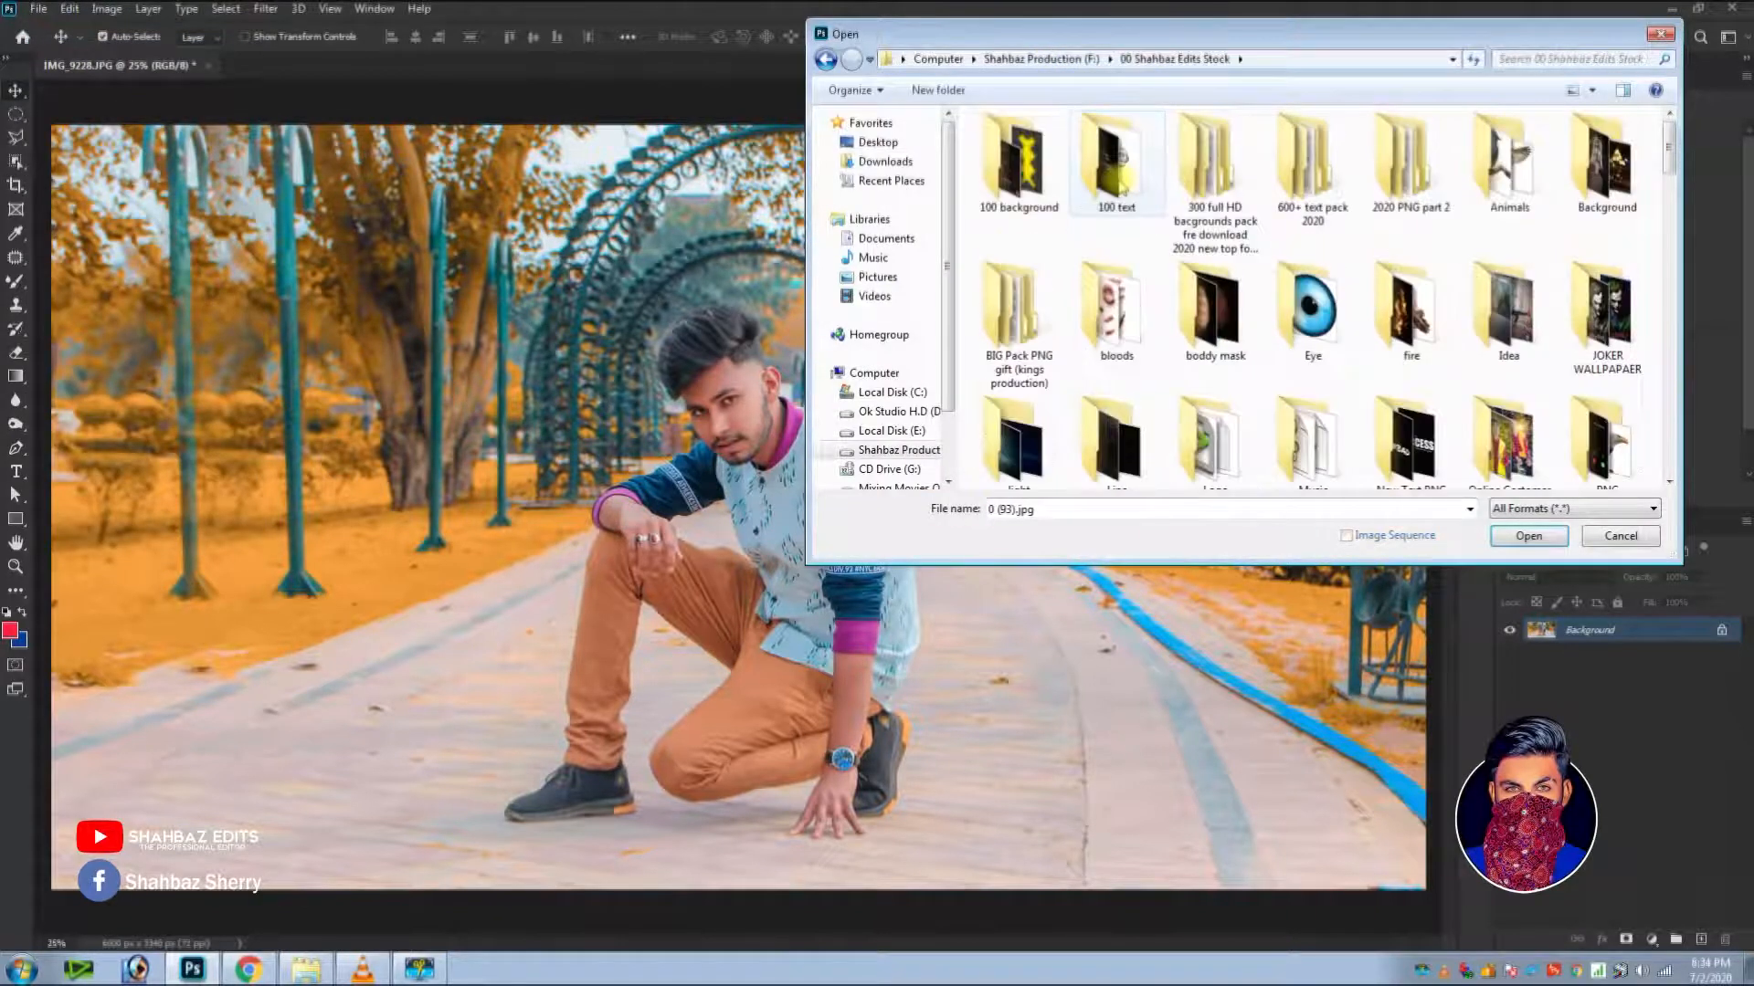
pyautogui.doubleClick(1015, 438)
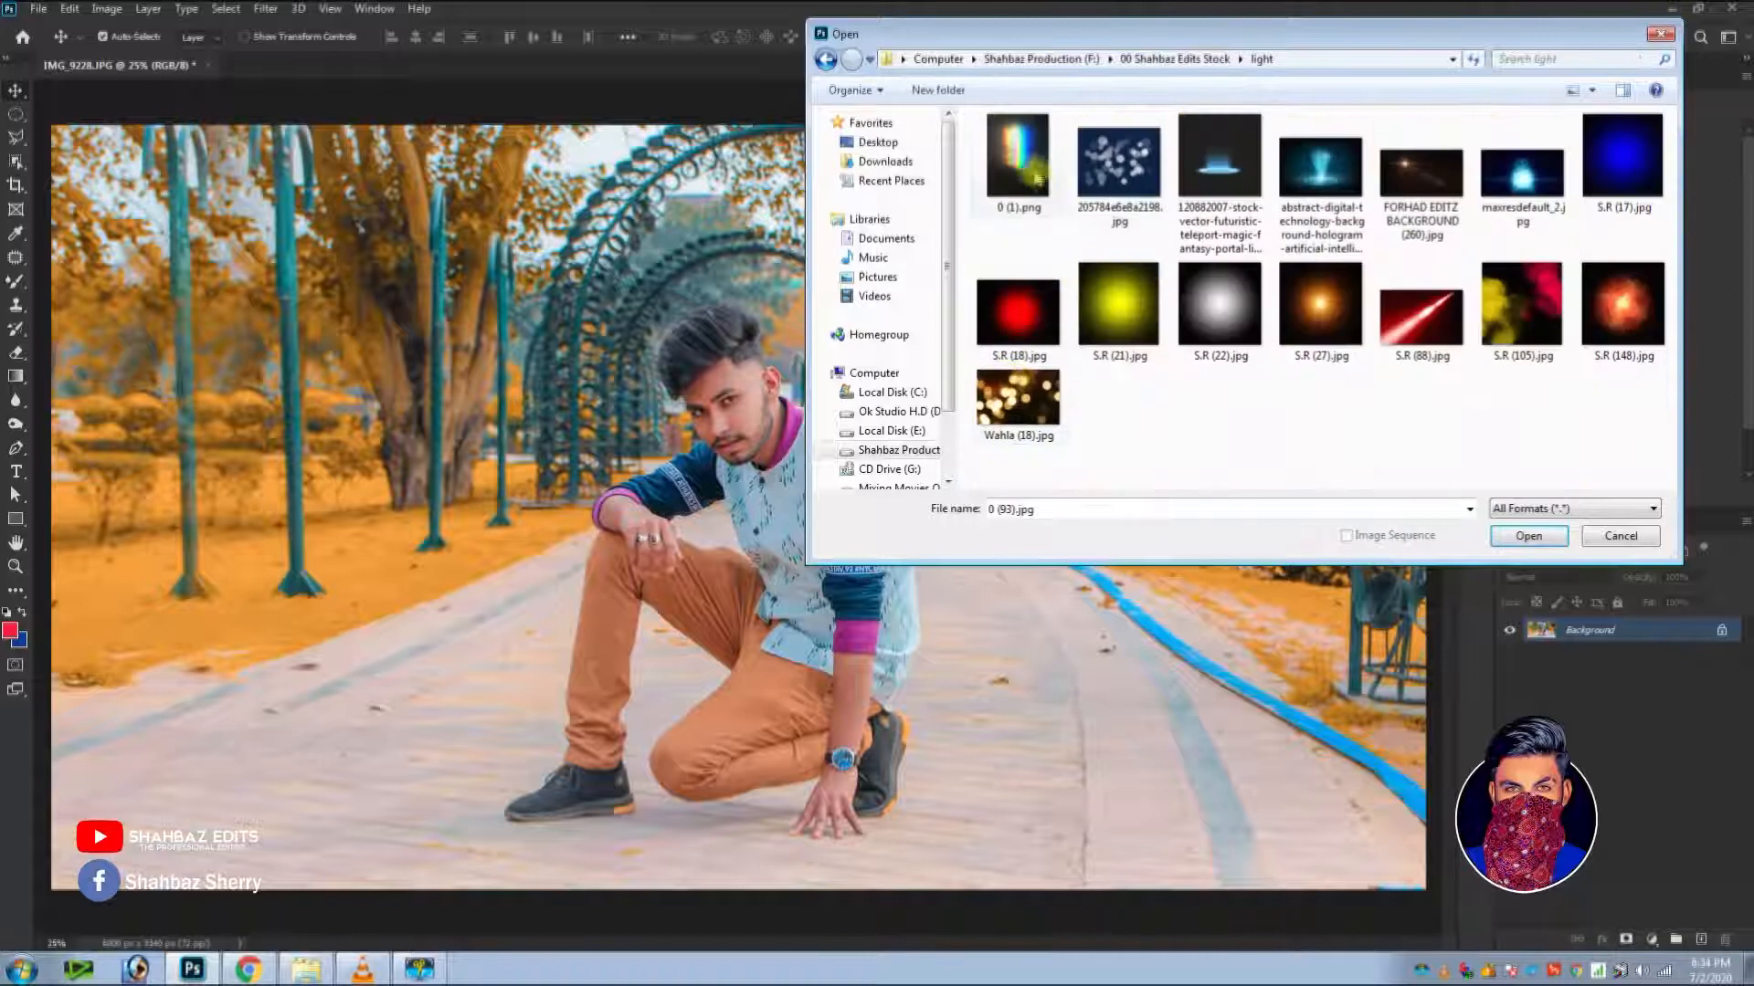
pyautogui.doubleClick(1036, 176)
pyautogui.moveTo(923, 419); pyautogui.dragTo(1084, 370)
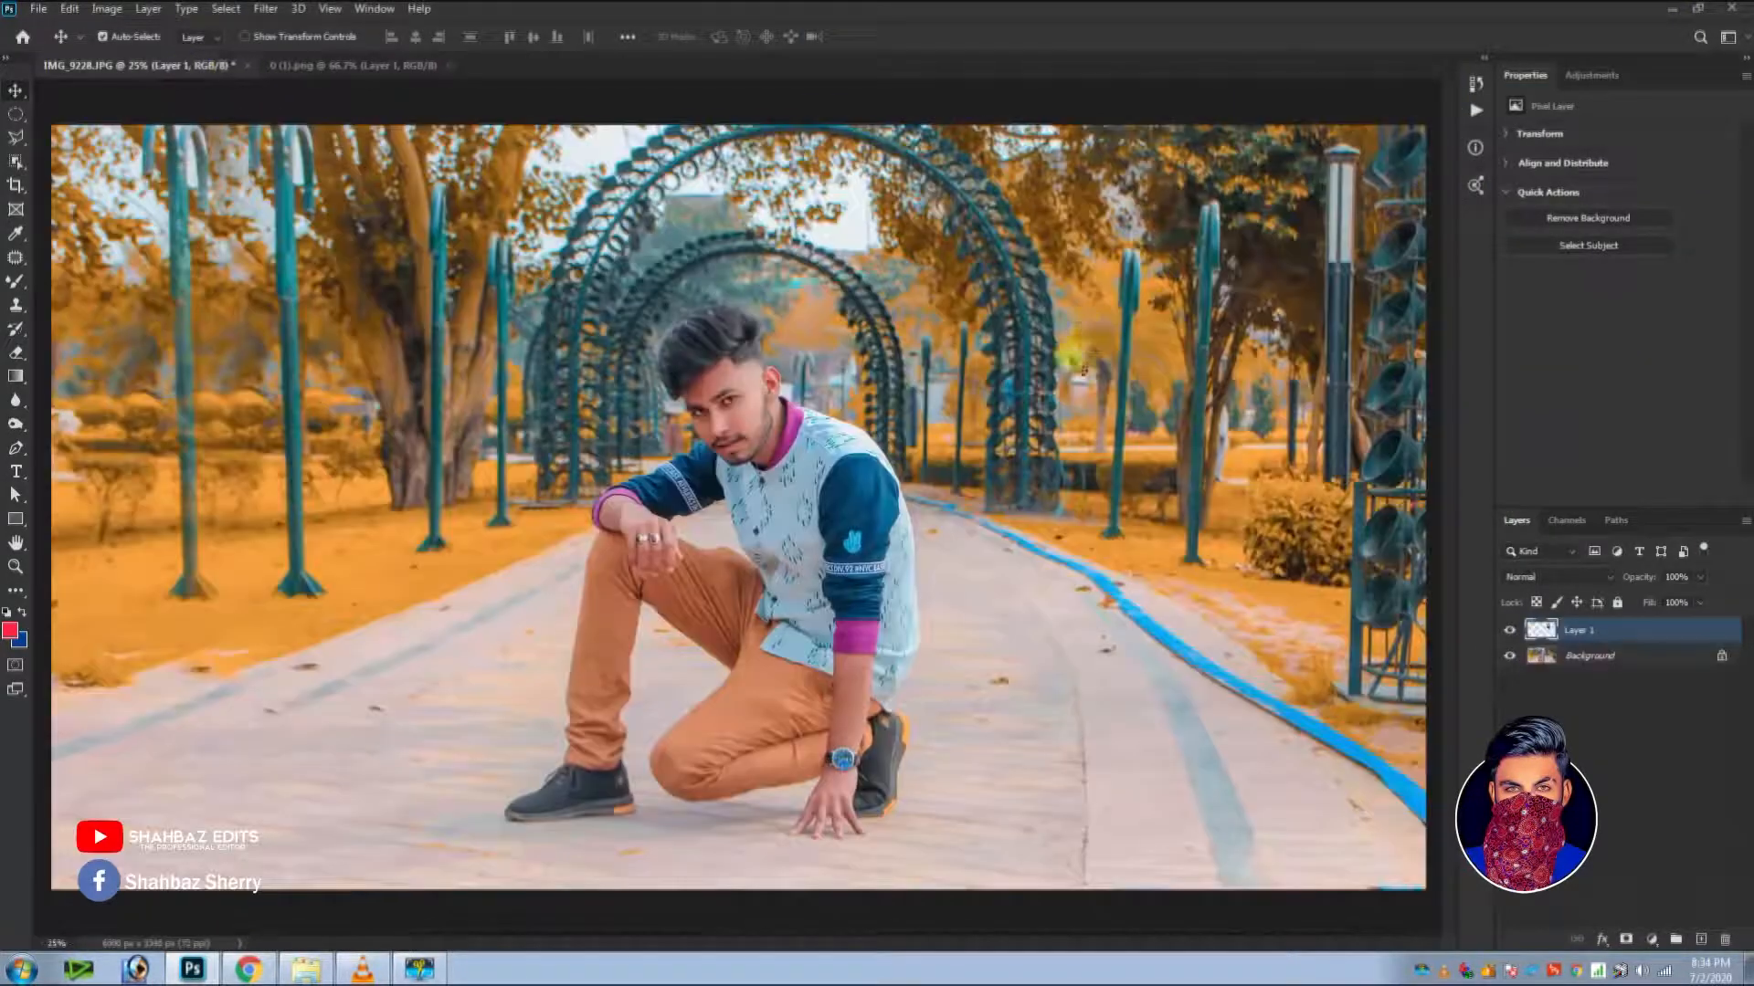
# Set the rainbow light layer to Screen blending and enlarge it over the trees beside the arch.
pyautogui.click(1585, 577)
pyautogui.click(1535, 646)
pyautogui.moveTo(1094, 312); pyautogui.dragTo(1180, 338)
pyautogui.hotkey('ctrl', 't')
pyautogui.moveTo(1071, 459); pyautogui.dragTo(803, 662)
pyautogui.press('Return')
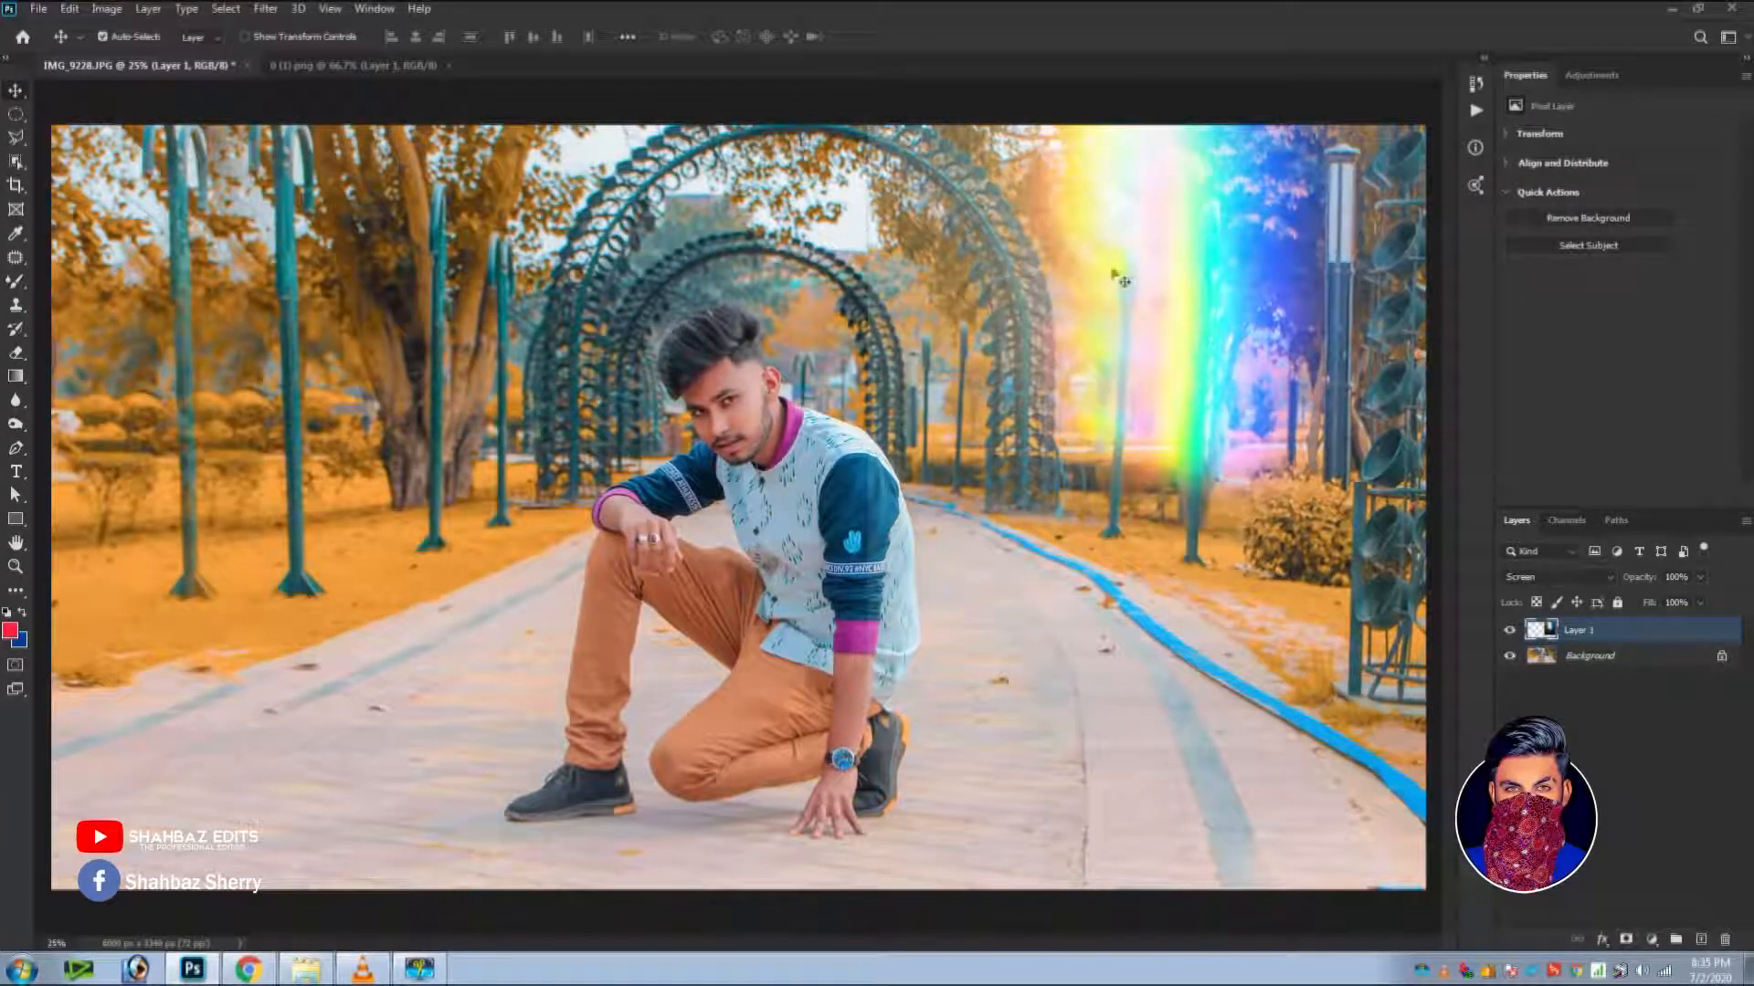
# Tilt the rainbow light so it falls diagonally beside the arch, and set its layer opacity to 80%.
pyautogui.moveTo(1121, 276); pyautogui.dragTo(1087, 276)
pyautogui.hotkey('ctrl', 't')
pyautogui.moveTo(820, 347); pyautogui.dragTo(1008, 348)
pyautogui.press('Return')
pyautogui.press('6')
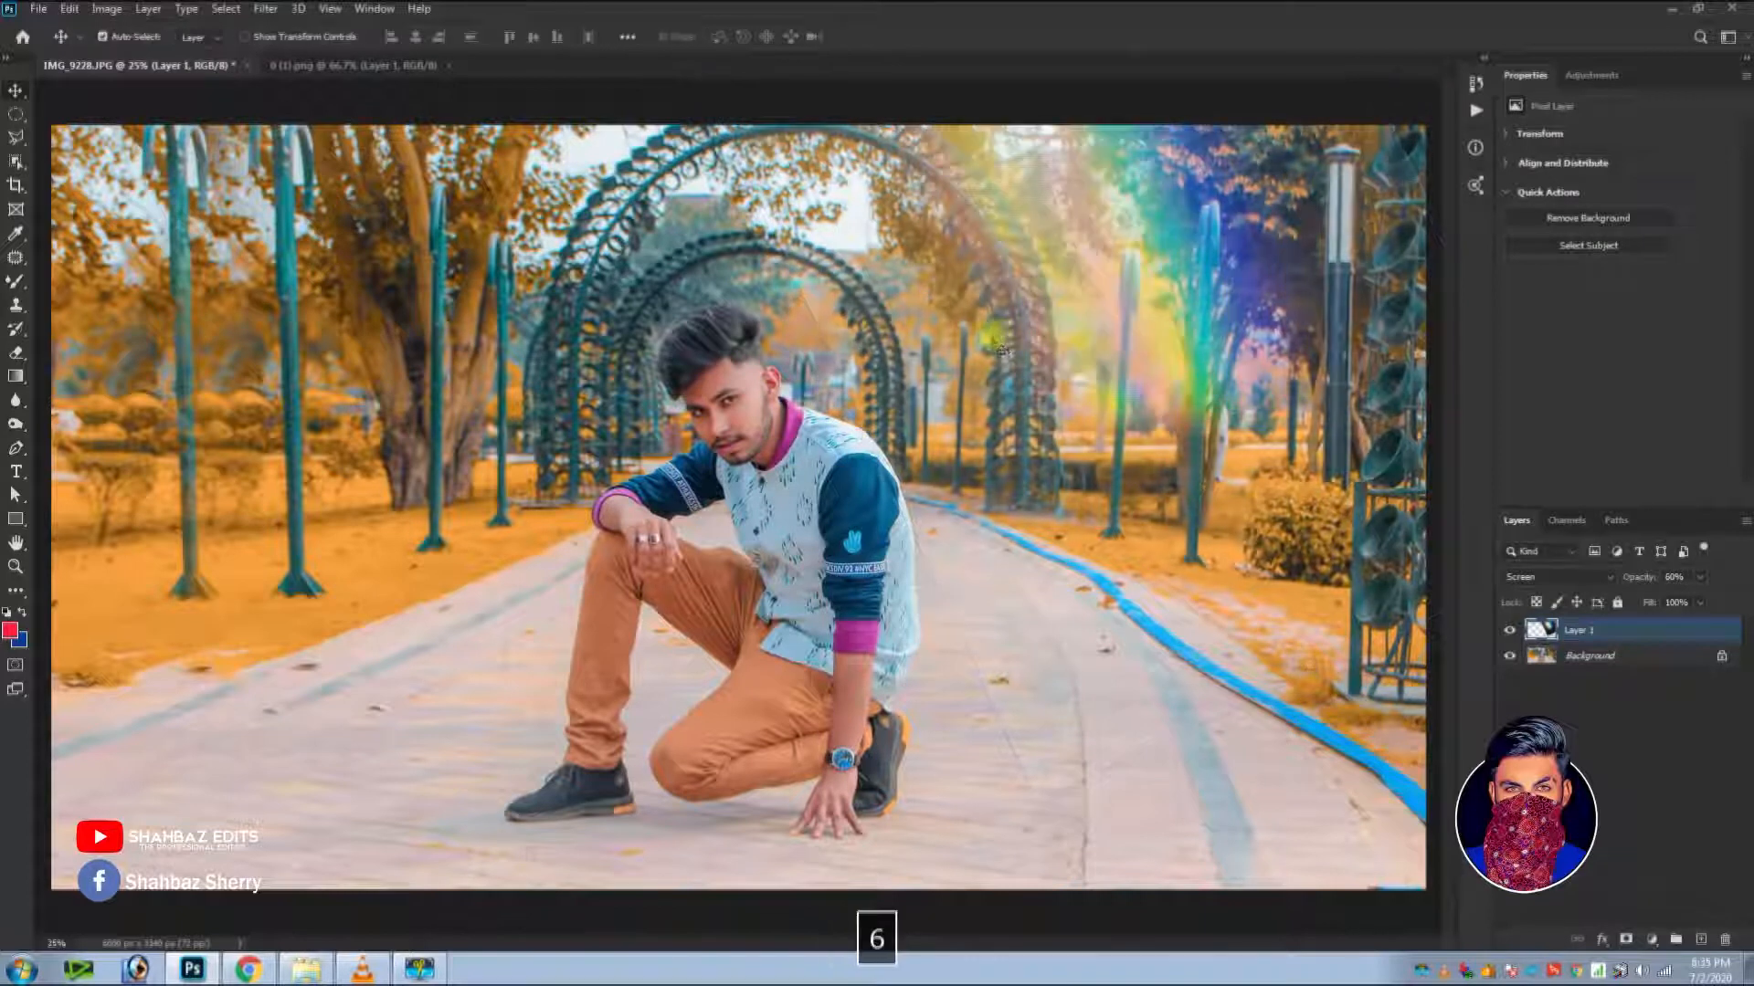
pyautogui.press('8')
# Switch to the Eraser on the rainbow light layer and enlarge its brush to about 1300 px.
pyautogui.press('e')
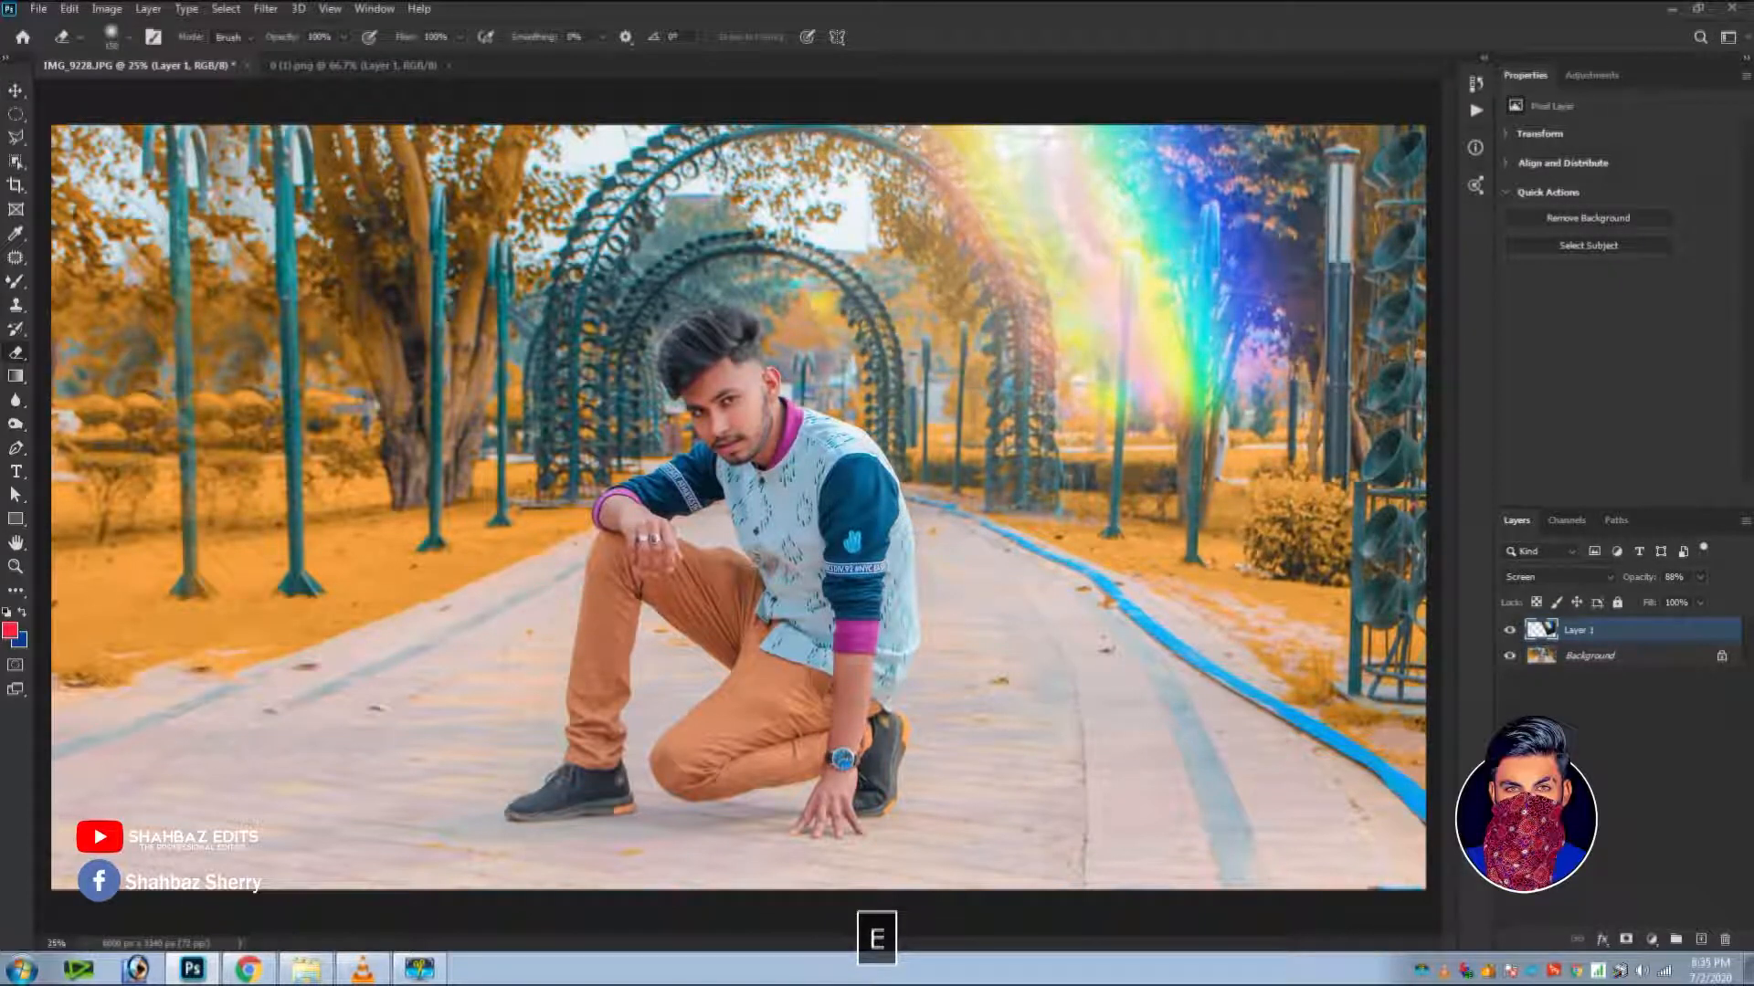
pyautogui.press(']')
pyautogui.press(']')
pyautogui.press(']')
pyautogui.press(']')
pyautogui.press(']')
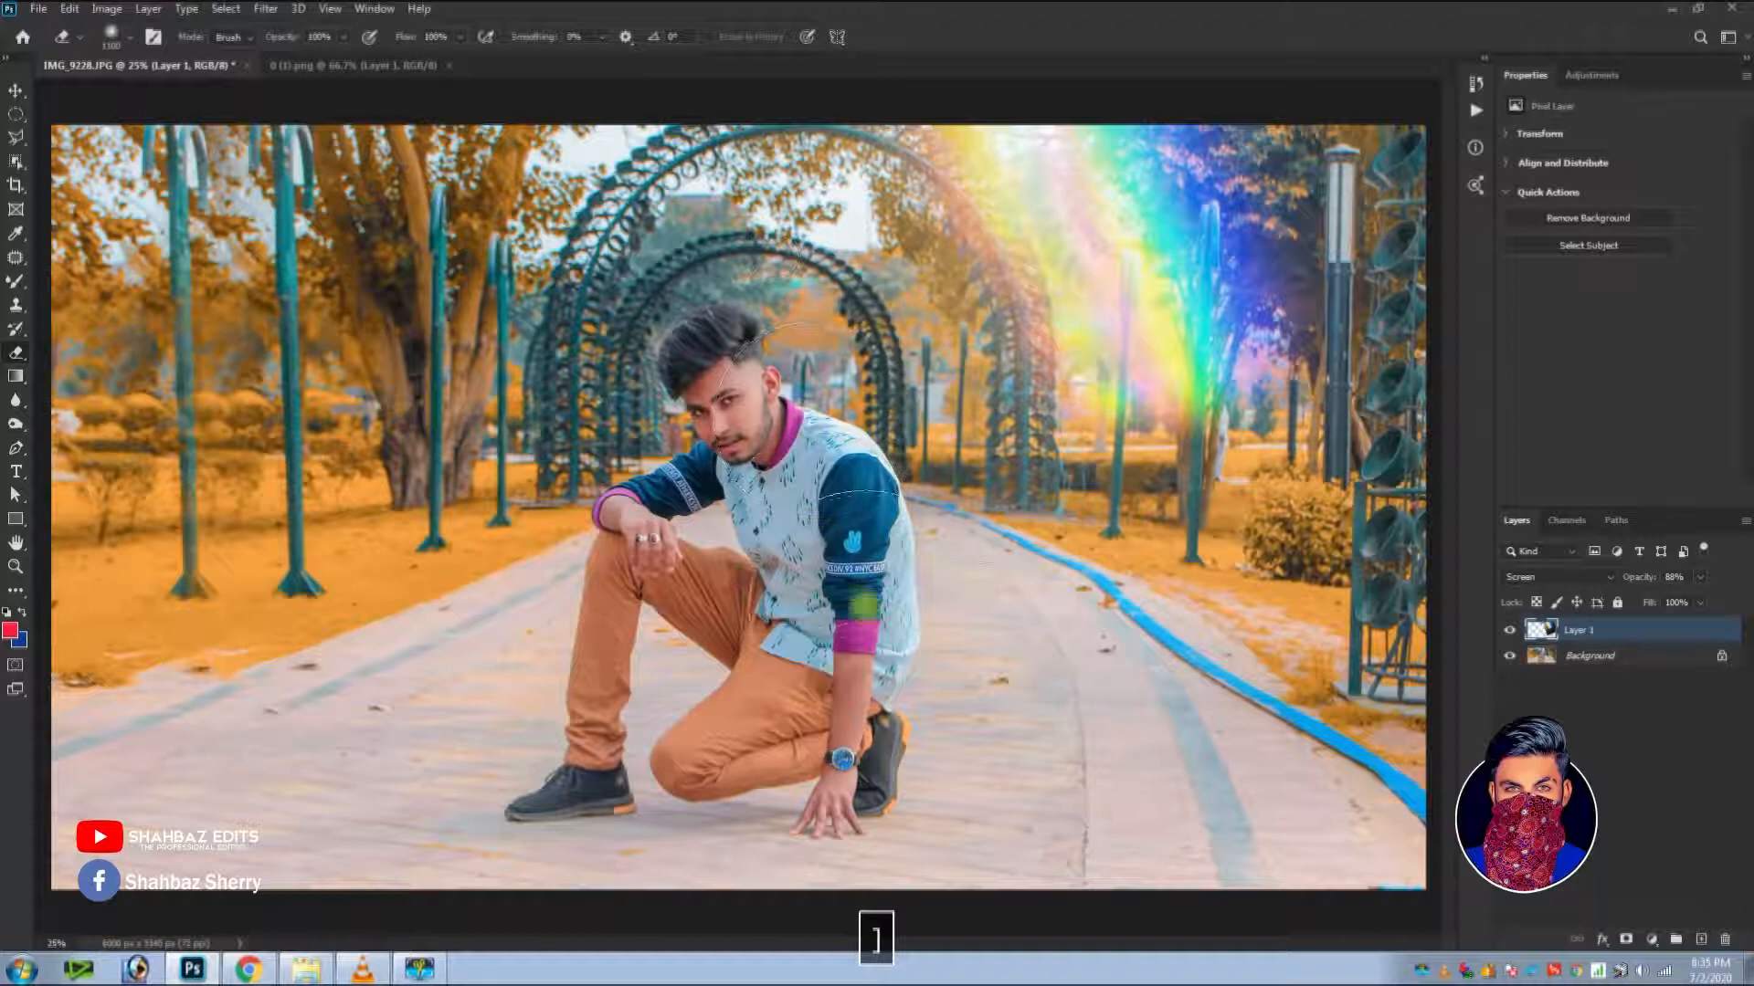
pyautogui.press(']')
pyautogui.press(']')
# Shift the rainbow light away from the arch into the photo's upper-right corner and merge all visible layers.
pyautogui.moveTo(959, 395); pyautogui.dragTo(1101, 387)
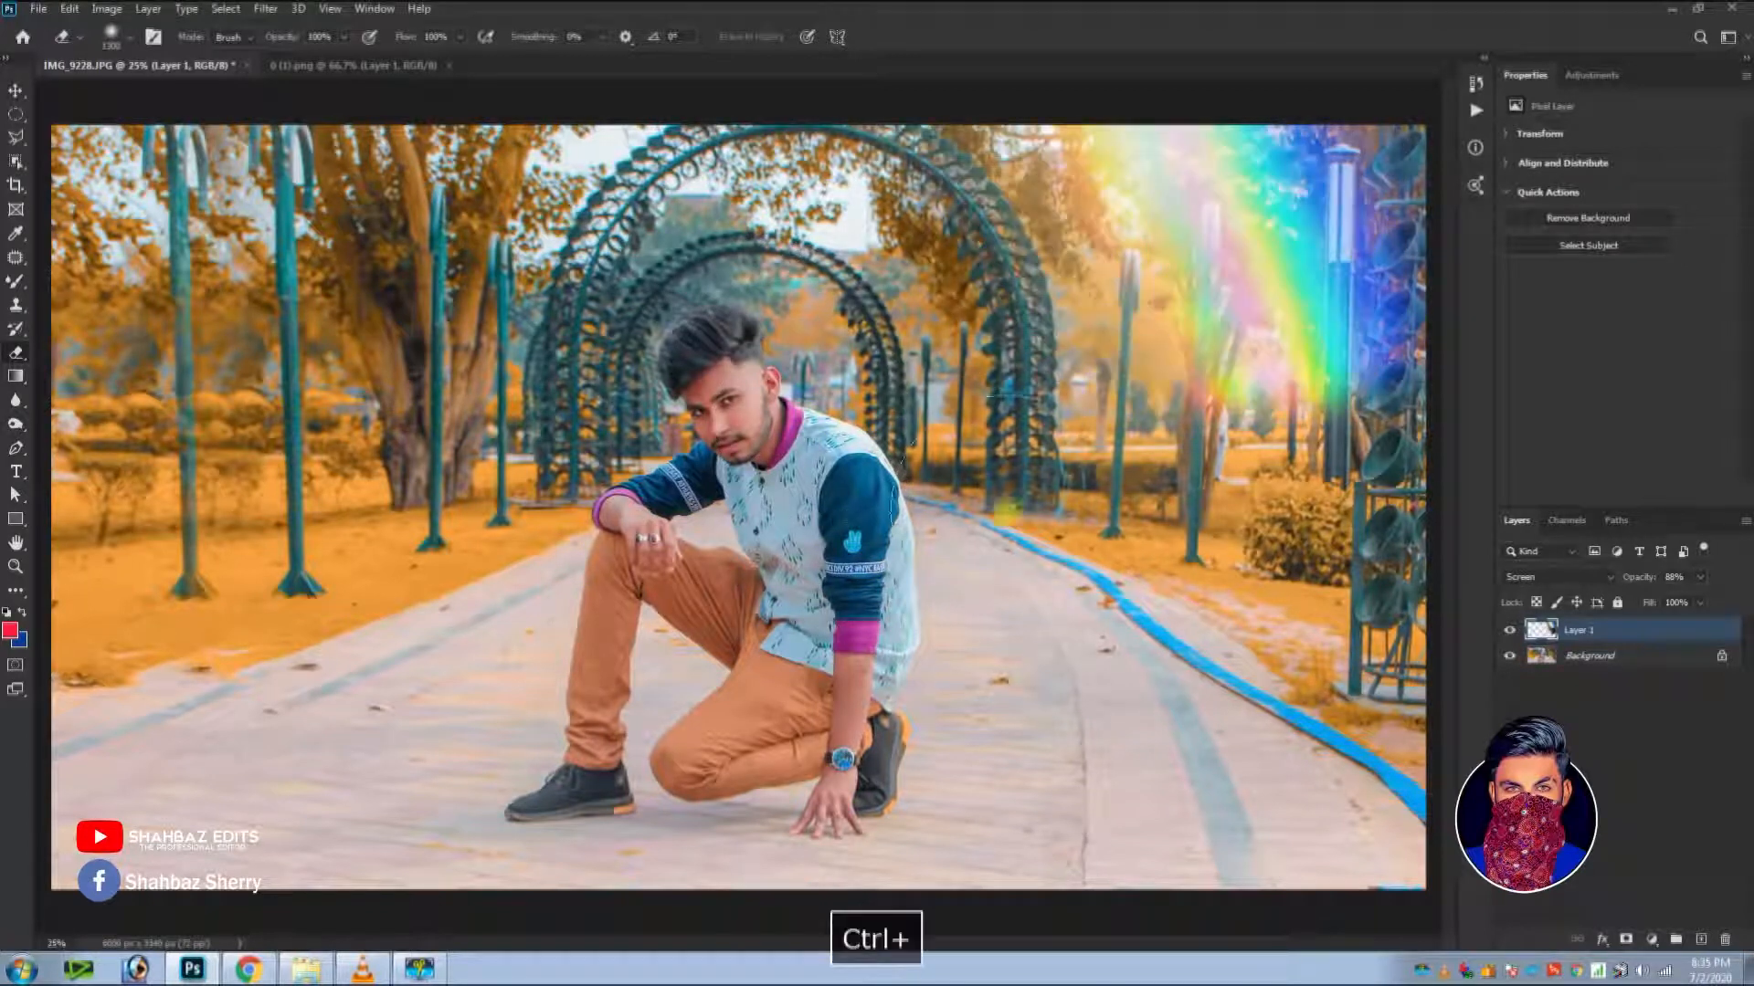
pyautogui.hotkey('ctrl', 'shift', 'e')
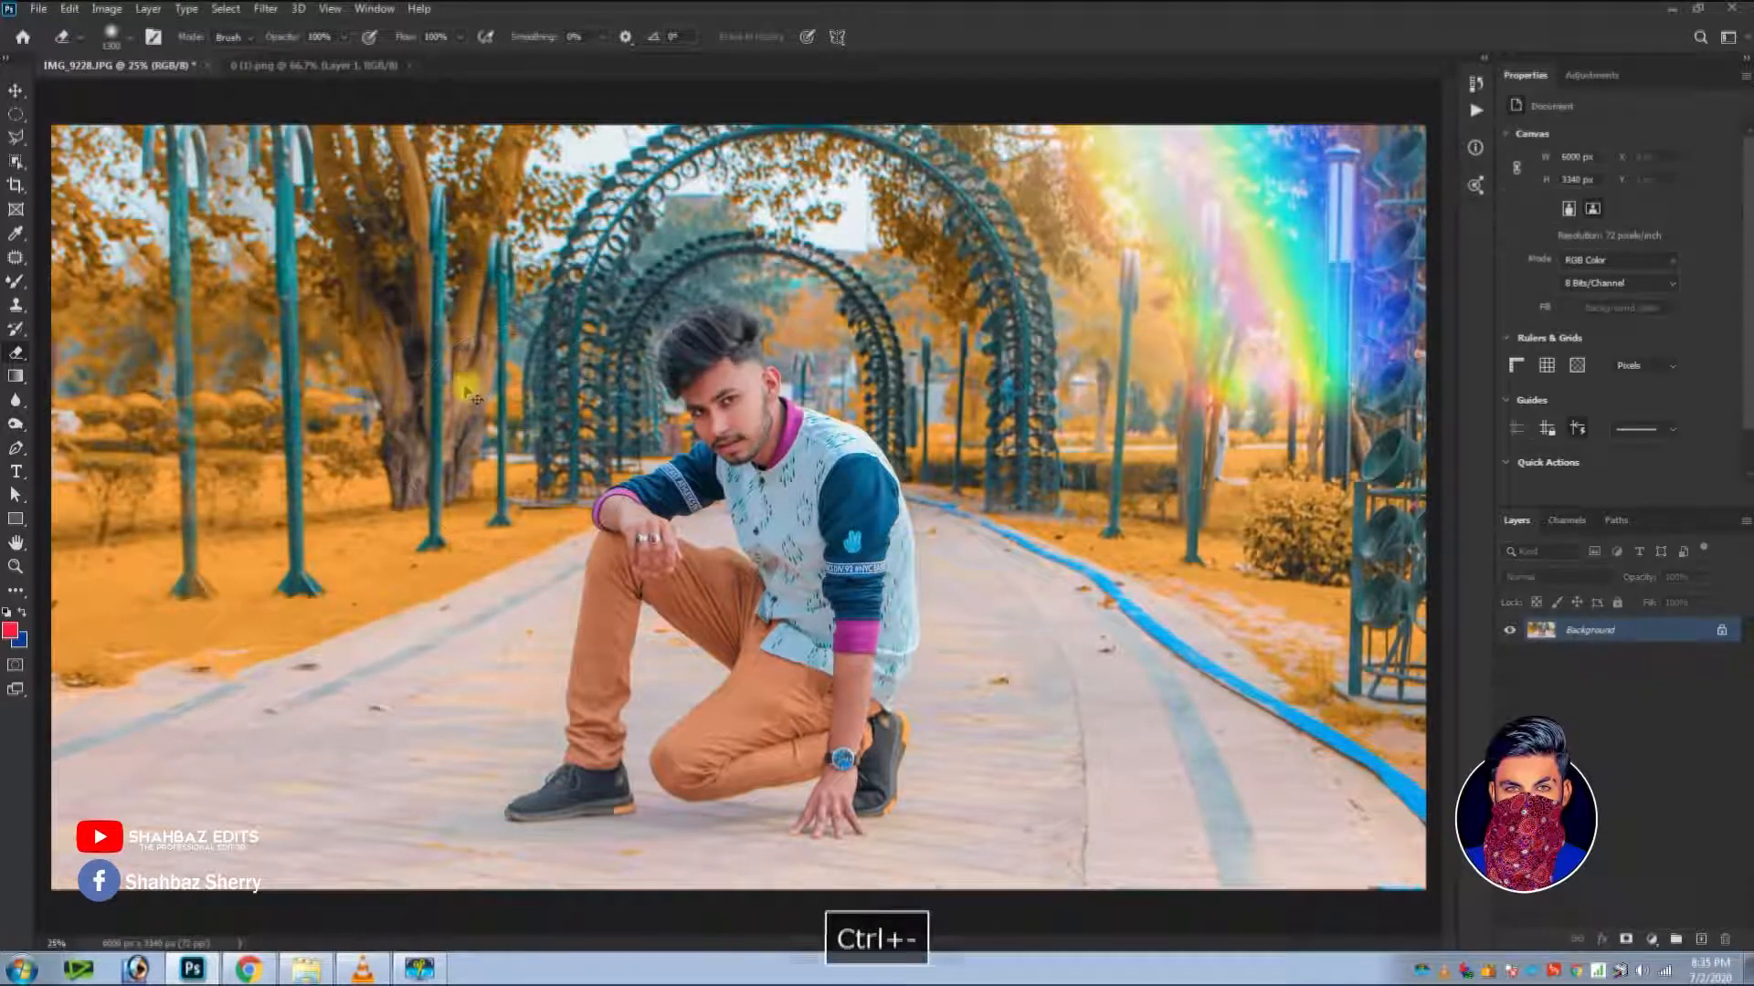
pyautogui.hotkey('ctrl', '-')
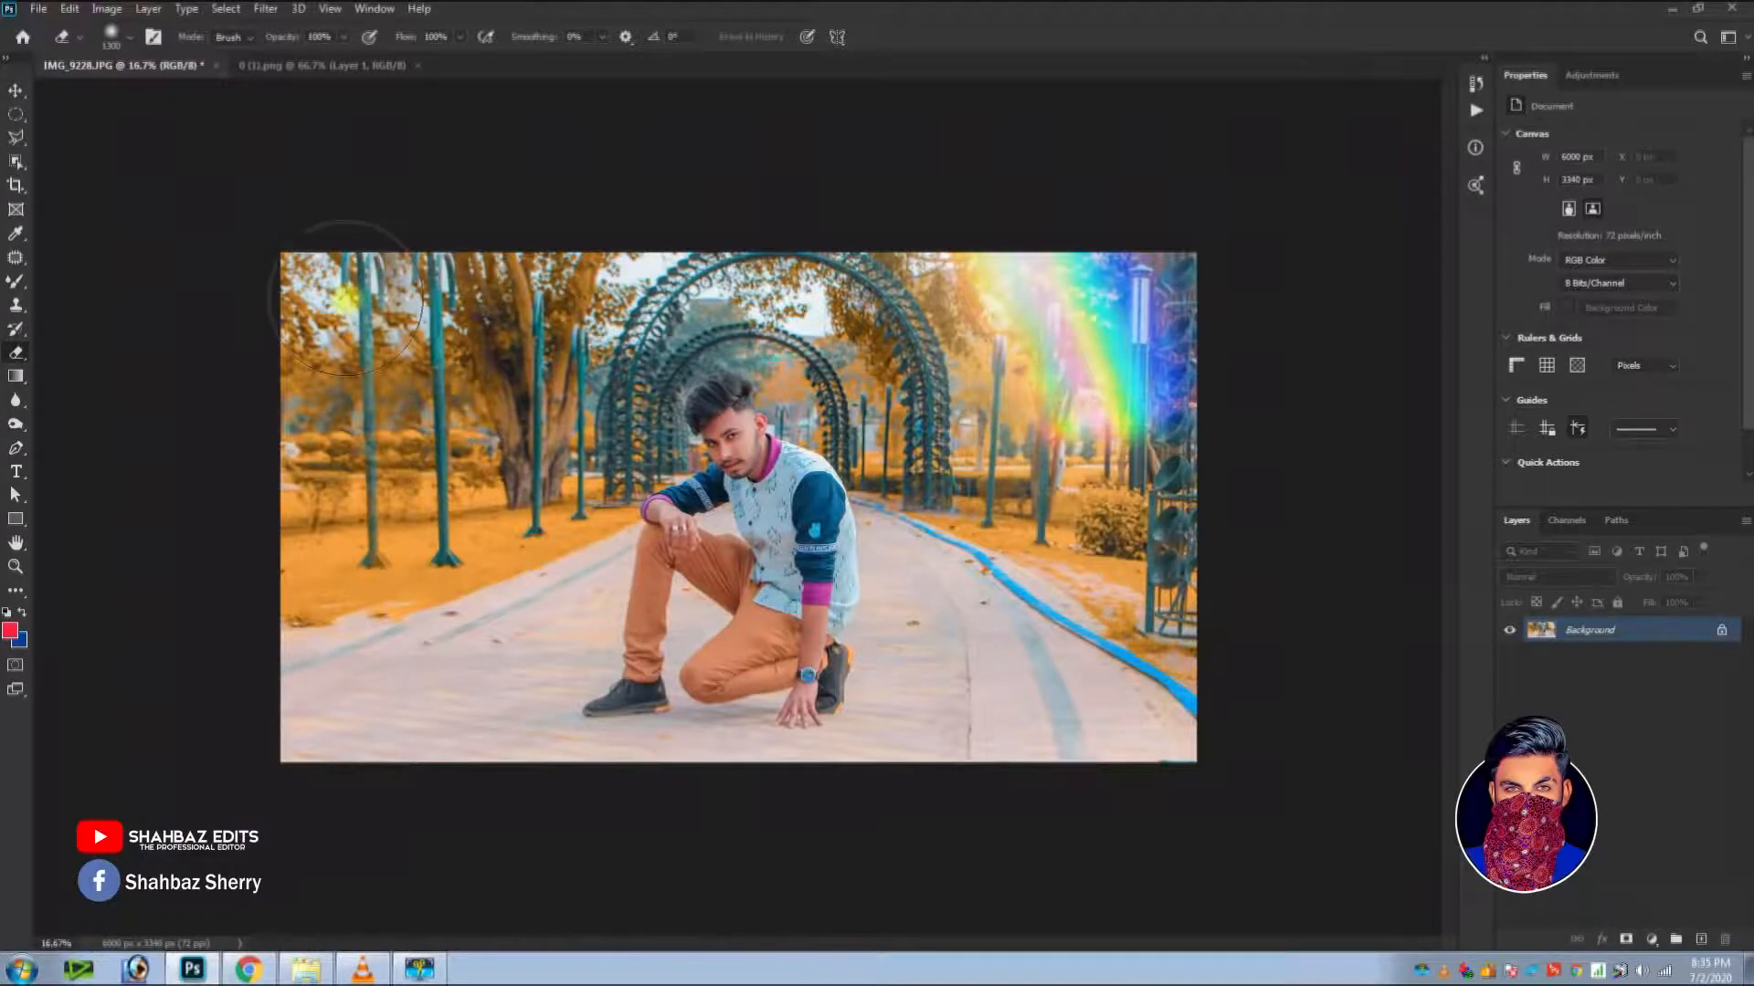
pyautogui.hotkey('ctrl', '0')
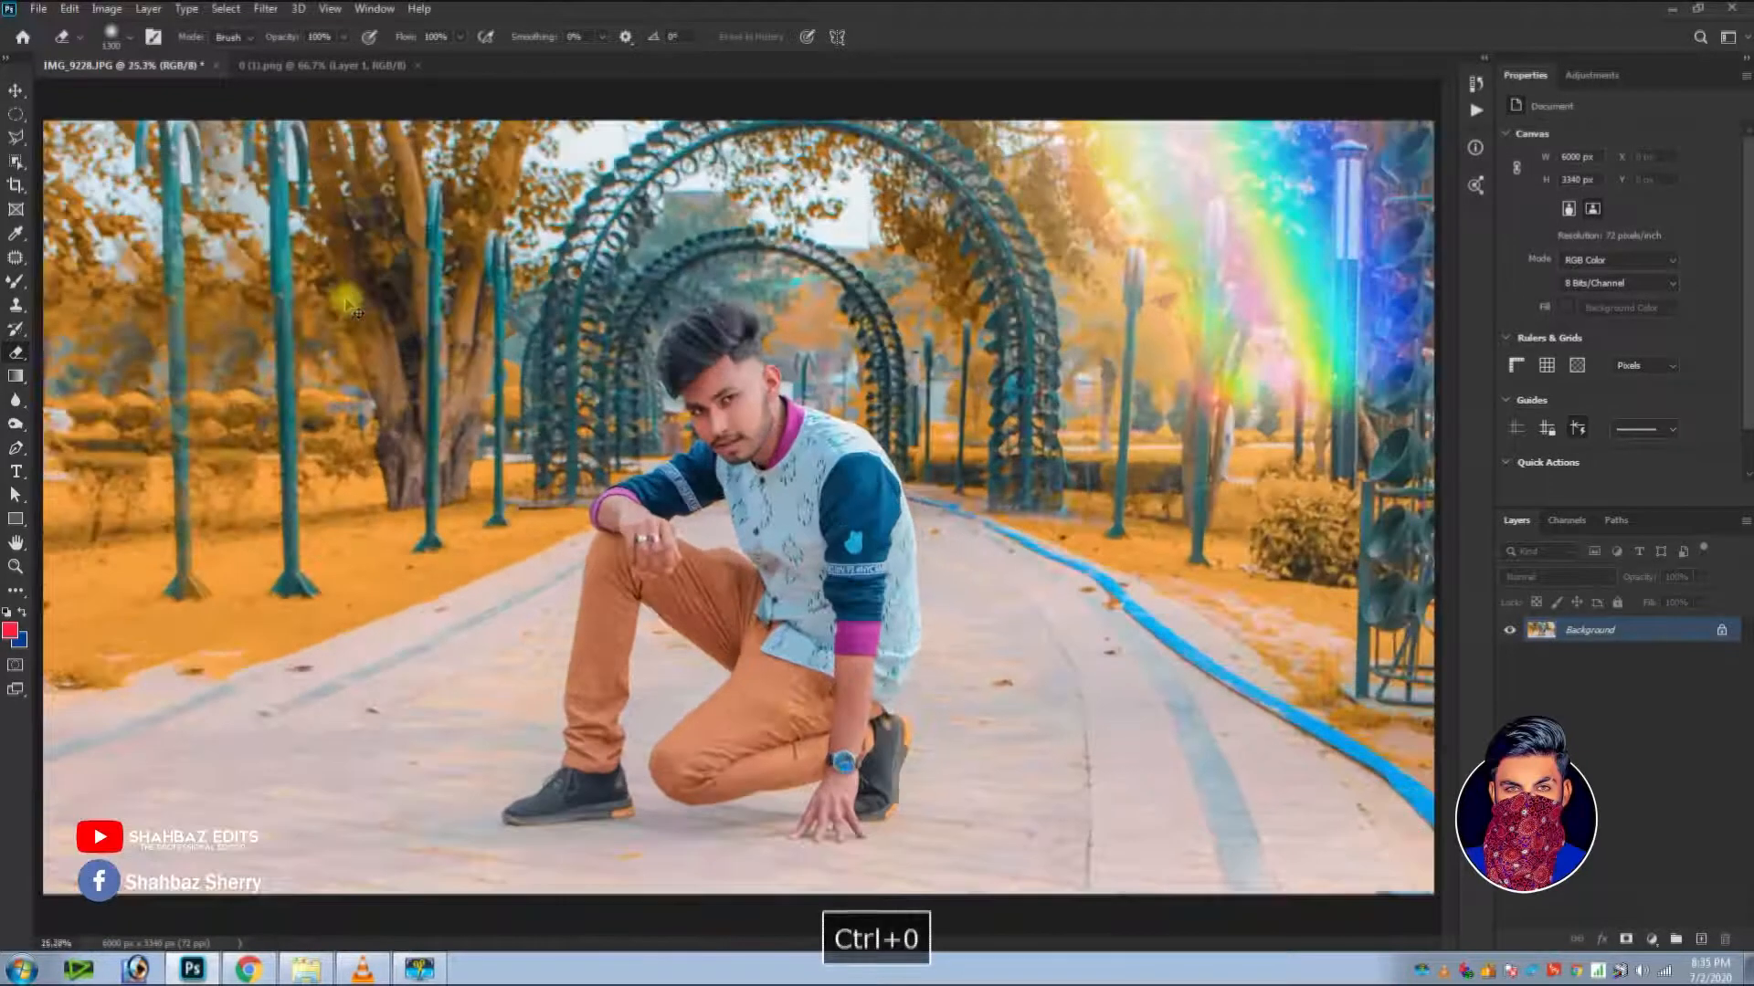
# Open Brand_X_logo.png from the PNG Text folder and place the BRAND logo in the portrait.
pyautogui.click(16, 90)
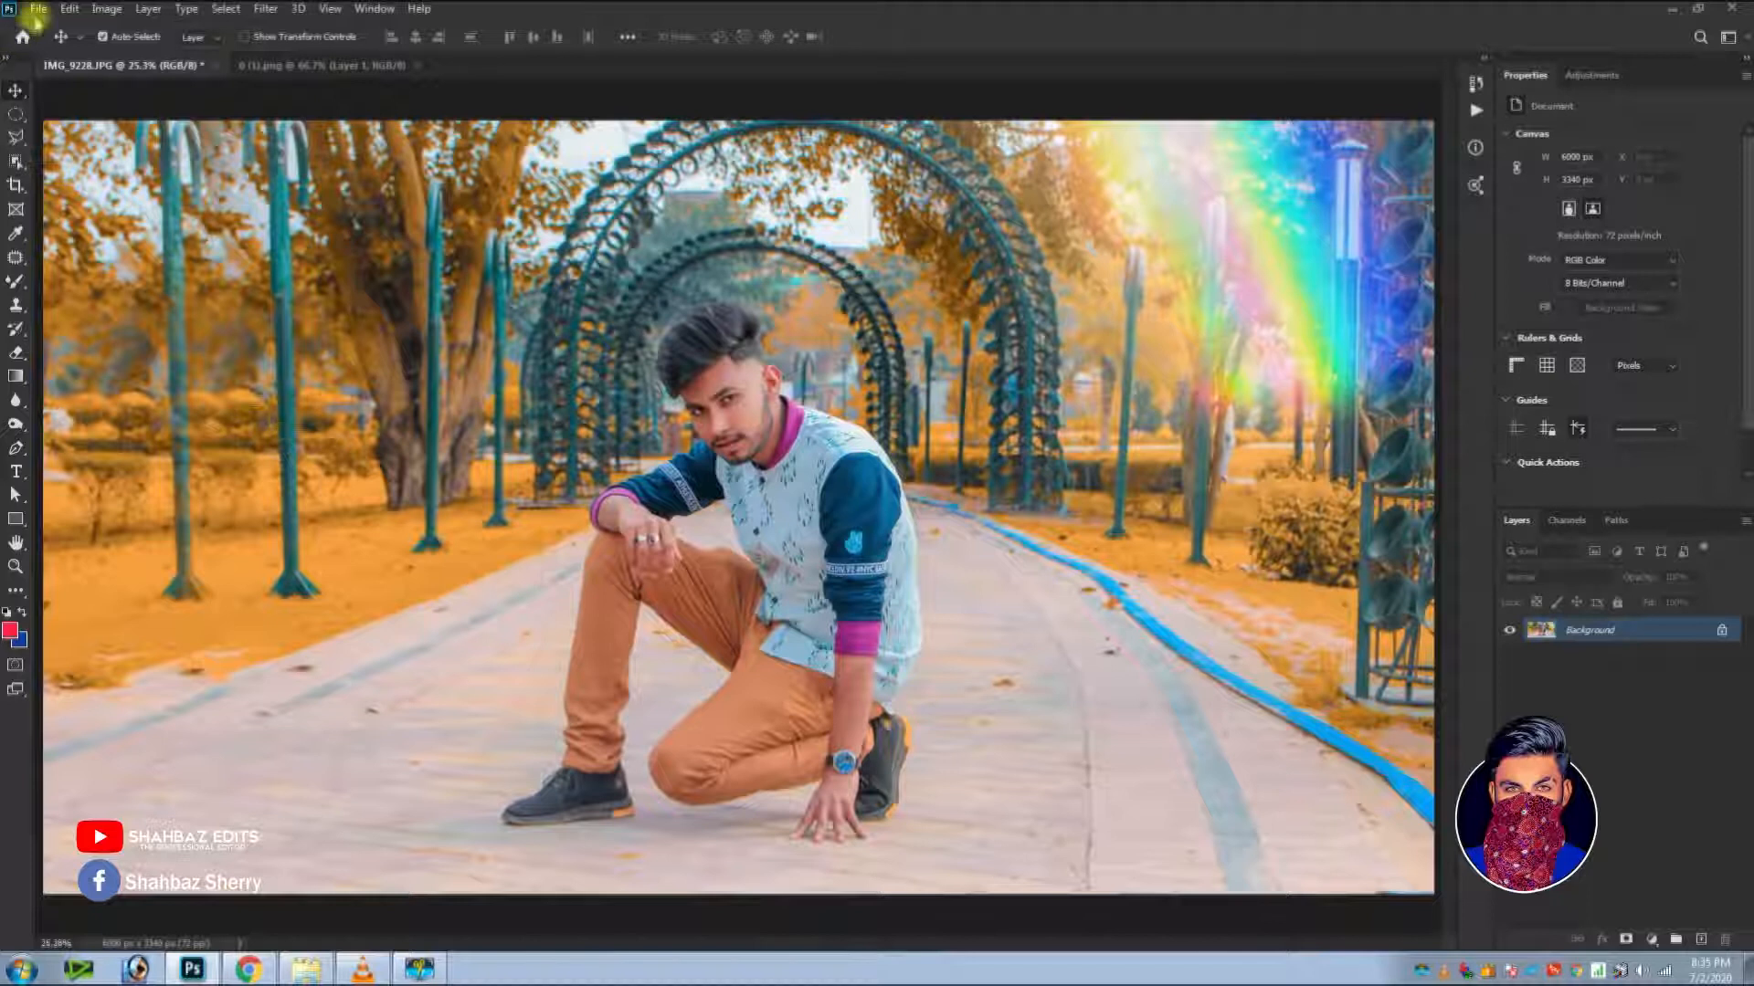
pyautogui.click(36, 9)
pyautogui.click(45, 50)
pyautogui.click(1174, 59)
pyautogui.click(1187, 380)
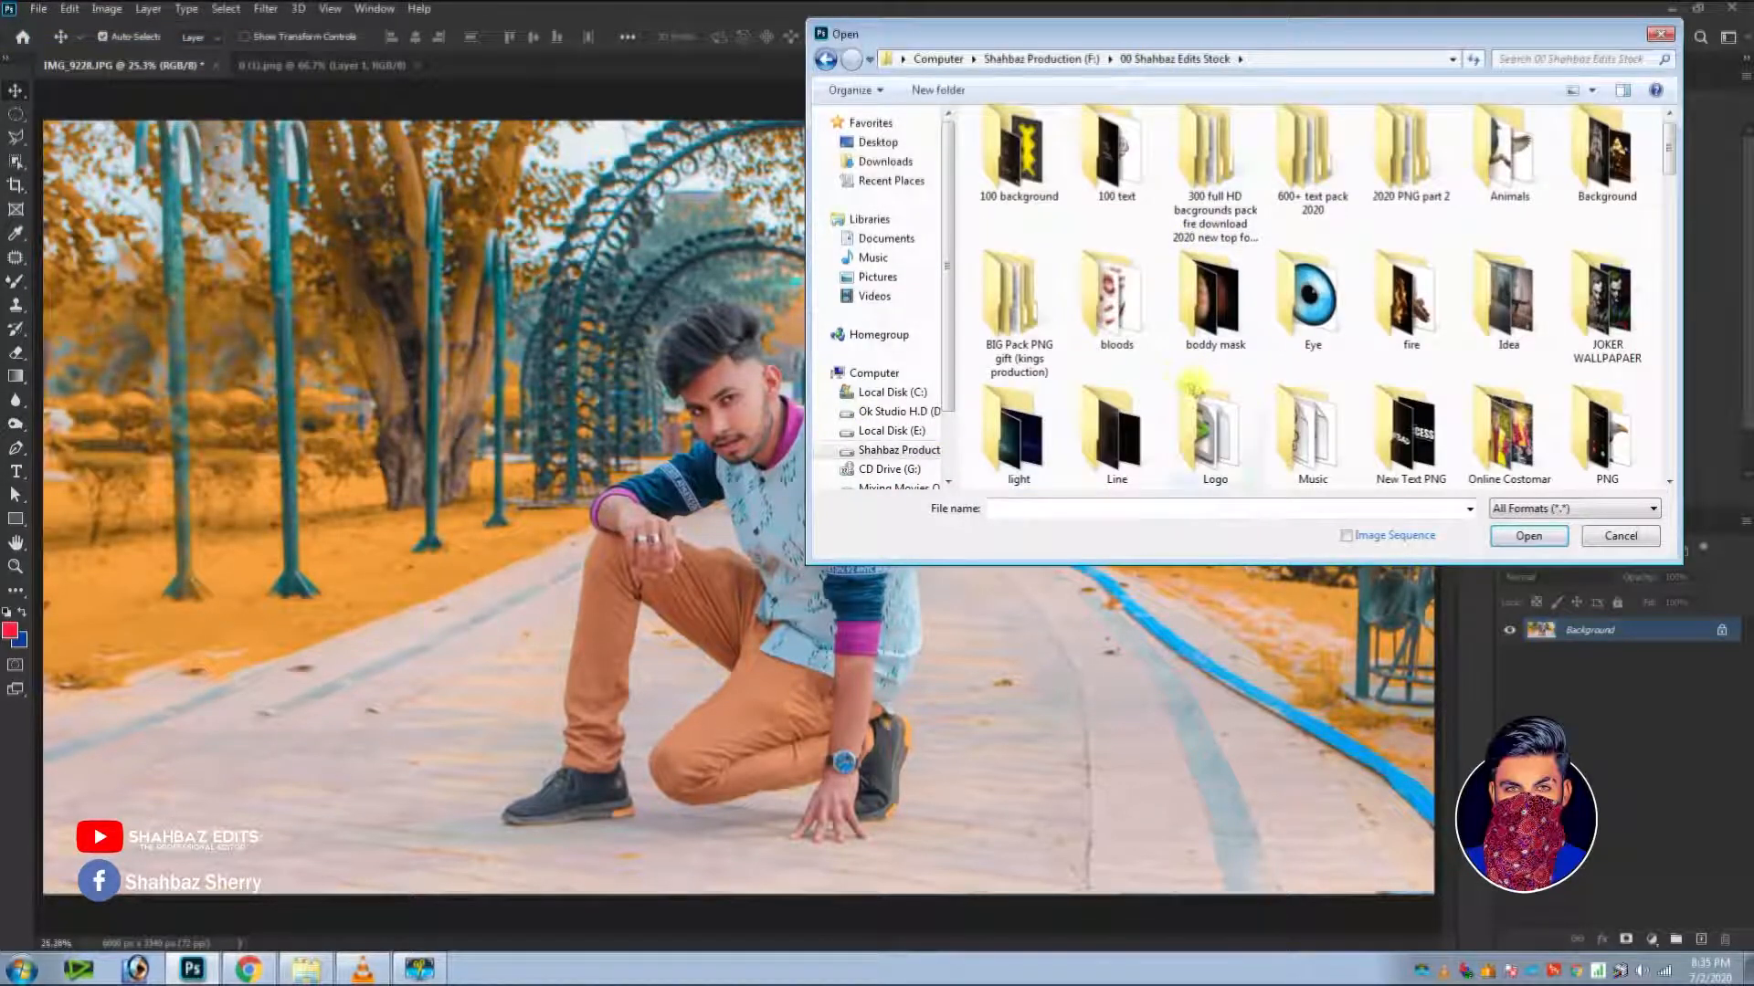
pyautogui.scroll(-3, 1193, 384)
pyautogui.doubleClick(1050, 321)
pyautogui.moveTo(1667, 139); pyautogui.dragTo(1609, 344)
pyautogui.doubleClick(1114, 164)
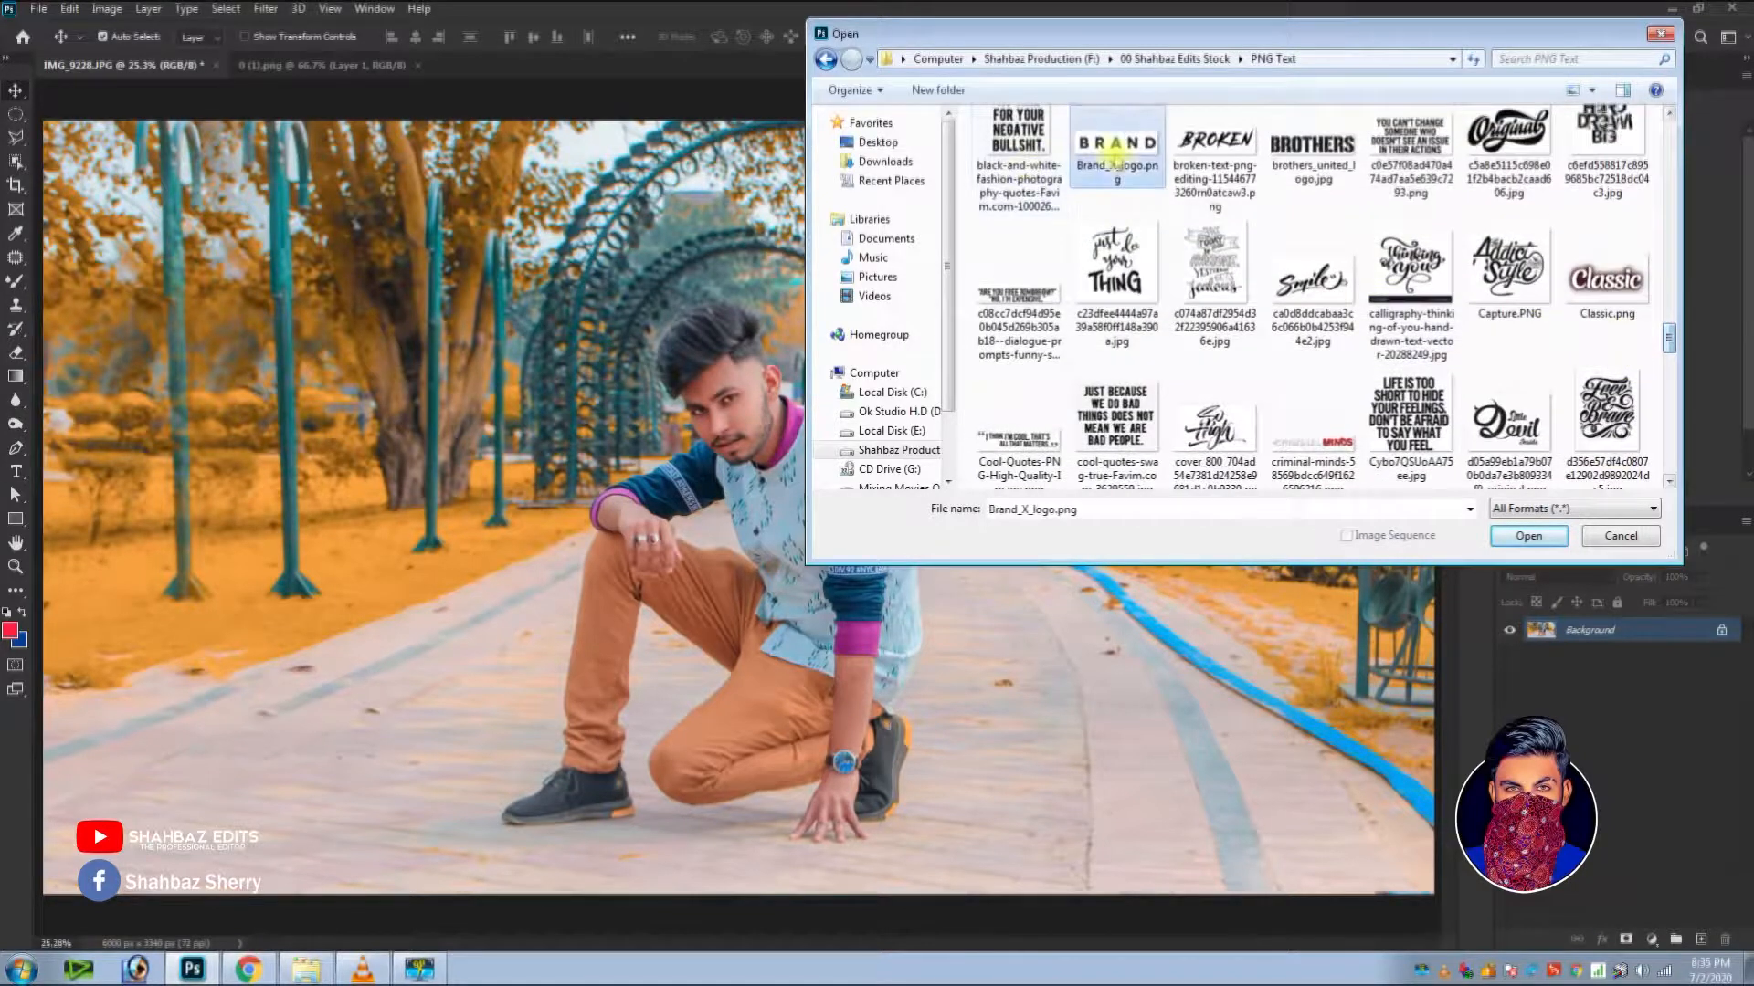
pyautogui.click(146, 64)
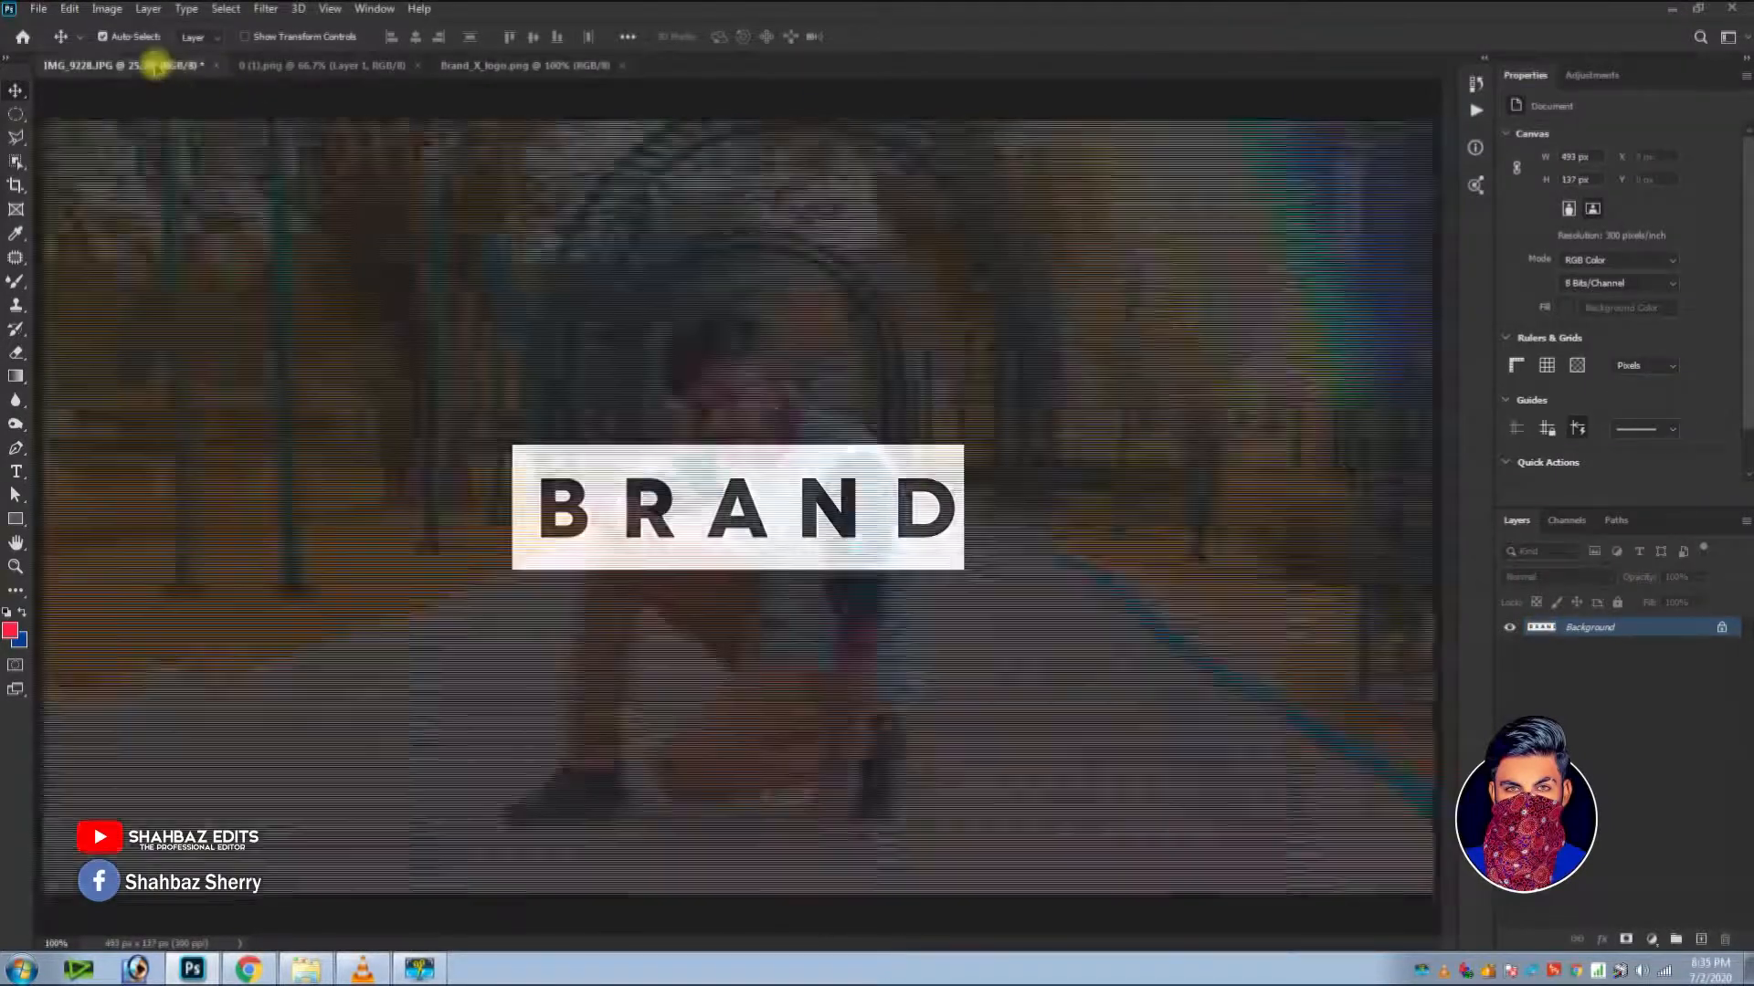
pyautogui.moveTo(640, 477); pyautogui.dragTo(638, 471)
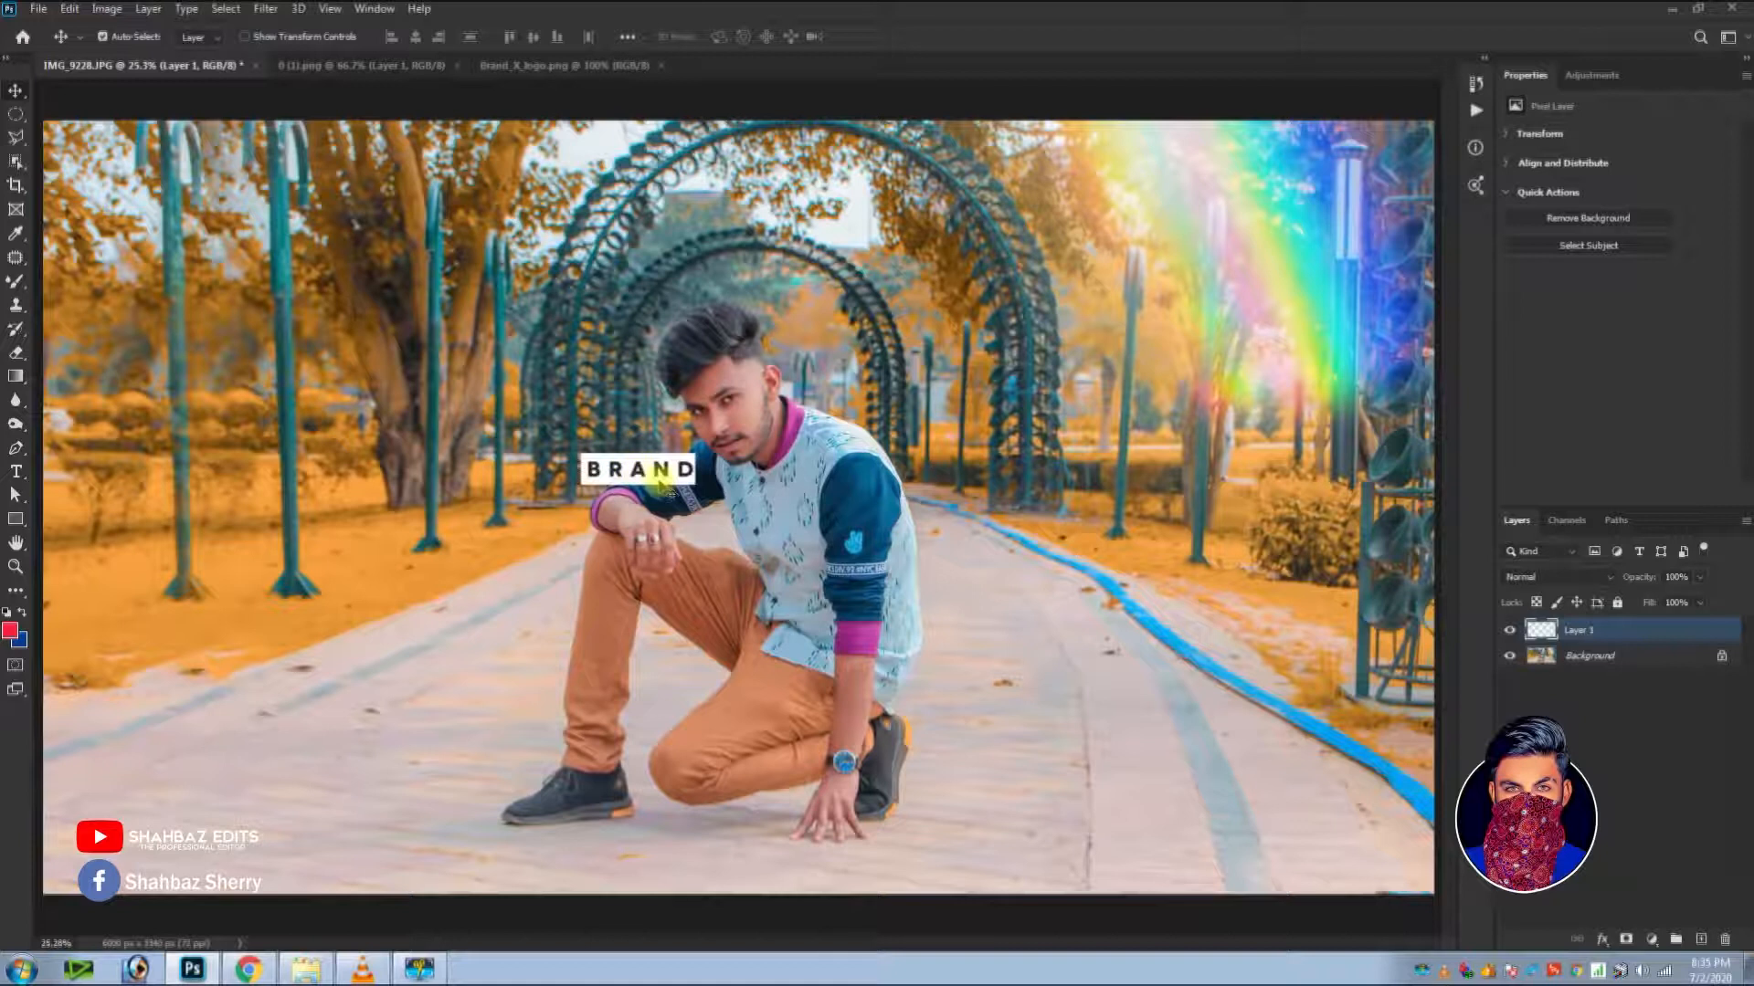
# Invert the BRAND logo's colours and scale it to about 1017% so it spans the middle of the photo.
pyautogui.hotkey('ctrl', 'i')
pyautogui.hotkey('ctrl', 't')
pyautogui.moveTo(662, 484); pyautogui.dragTo(112, 580)
pyautogui.moveTo(166, 462); pyautogui.dragTo(213, 502)
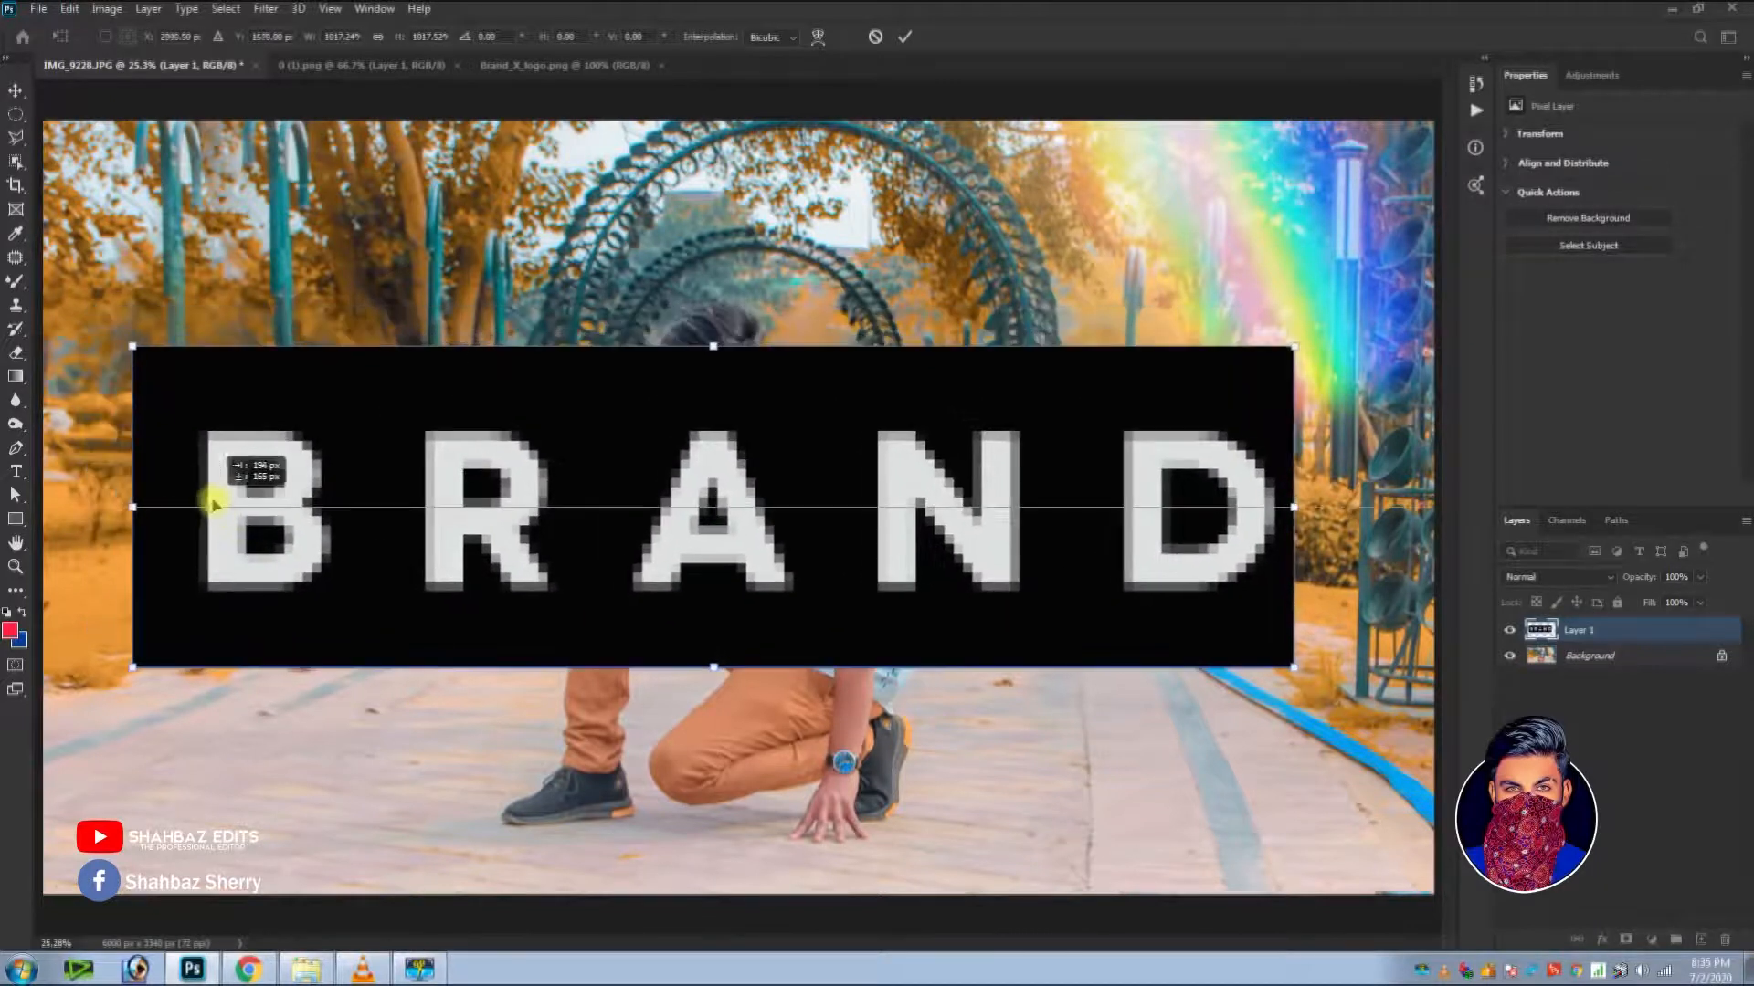
pyautogui.press('Return')
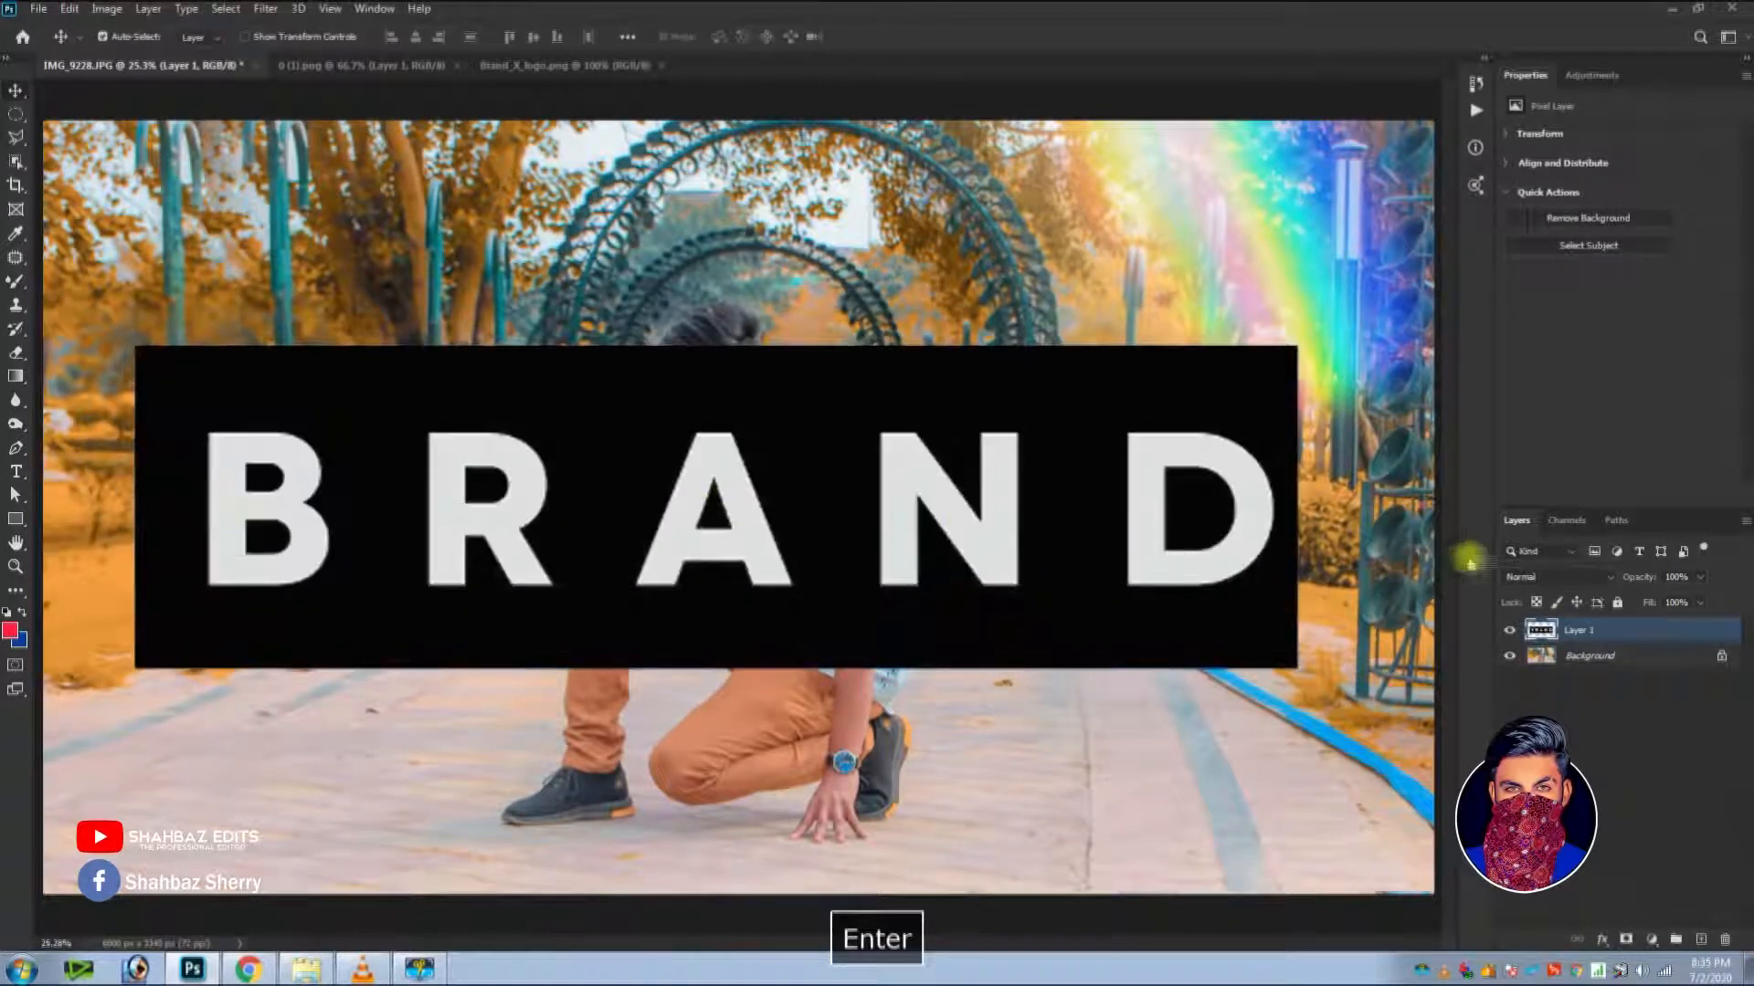
# Set the BRAND layer's blend mode to Lighten and shift the lettering slightly to the left.
pyautogui.click(1556, 576)
pyautogui.click(1516, 637)
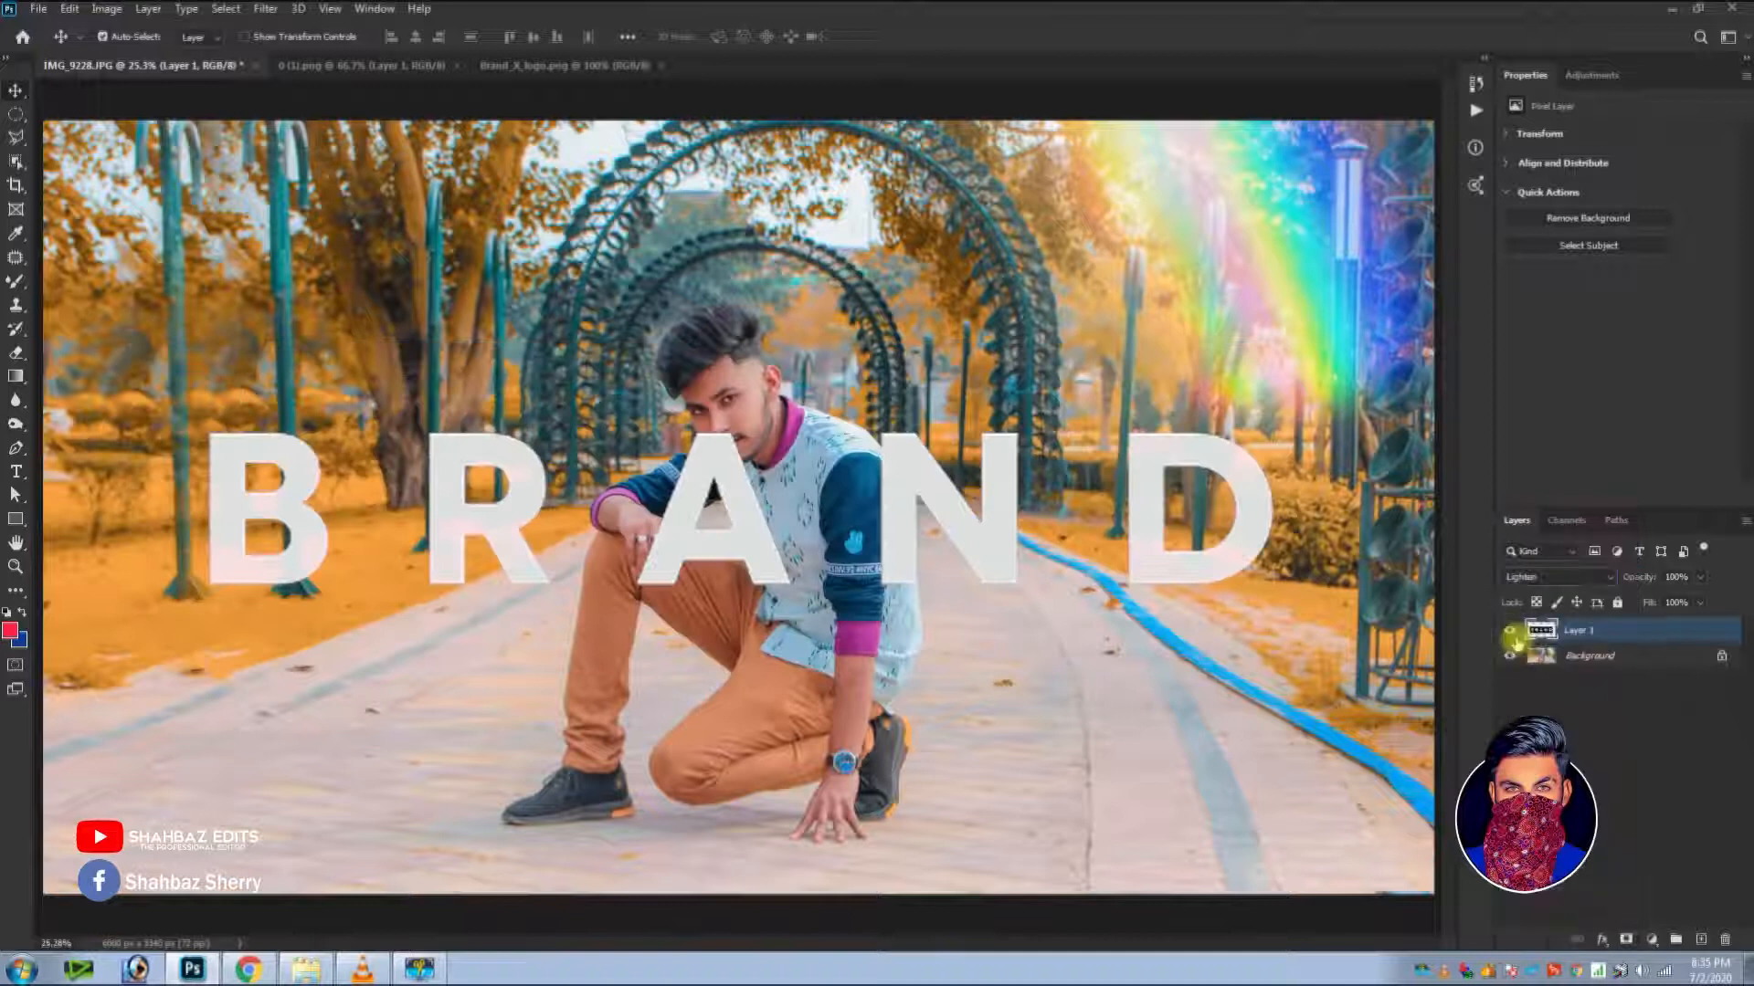
pyautogui.moveTo(717, 528); pyautogui.dragTo(653, 532)
# Lower the BRAND layer's opacity to 41% so the man shows through the lettering.
pyautogui.hotkey('ctrl', '=')
pyautogui.click(1700, 577)
pyautogui.moveTo(1652, 598); pyautogui.dragTo(1650, 598)
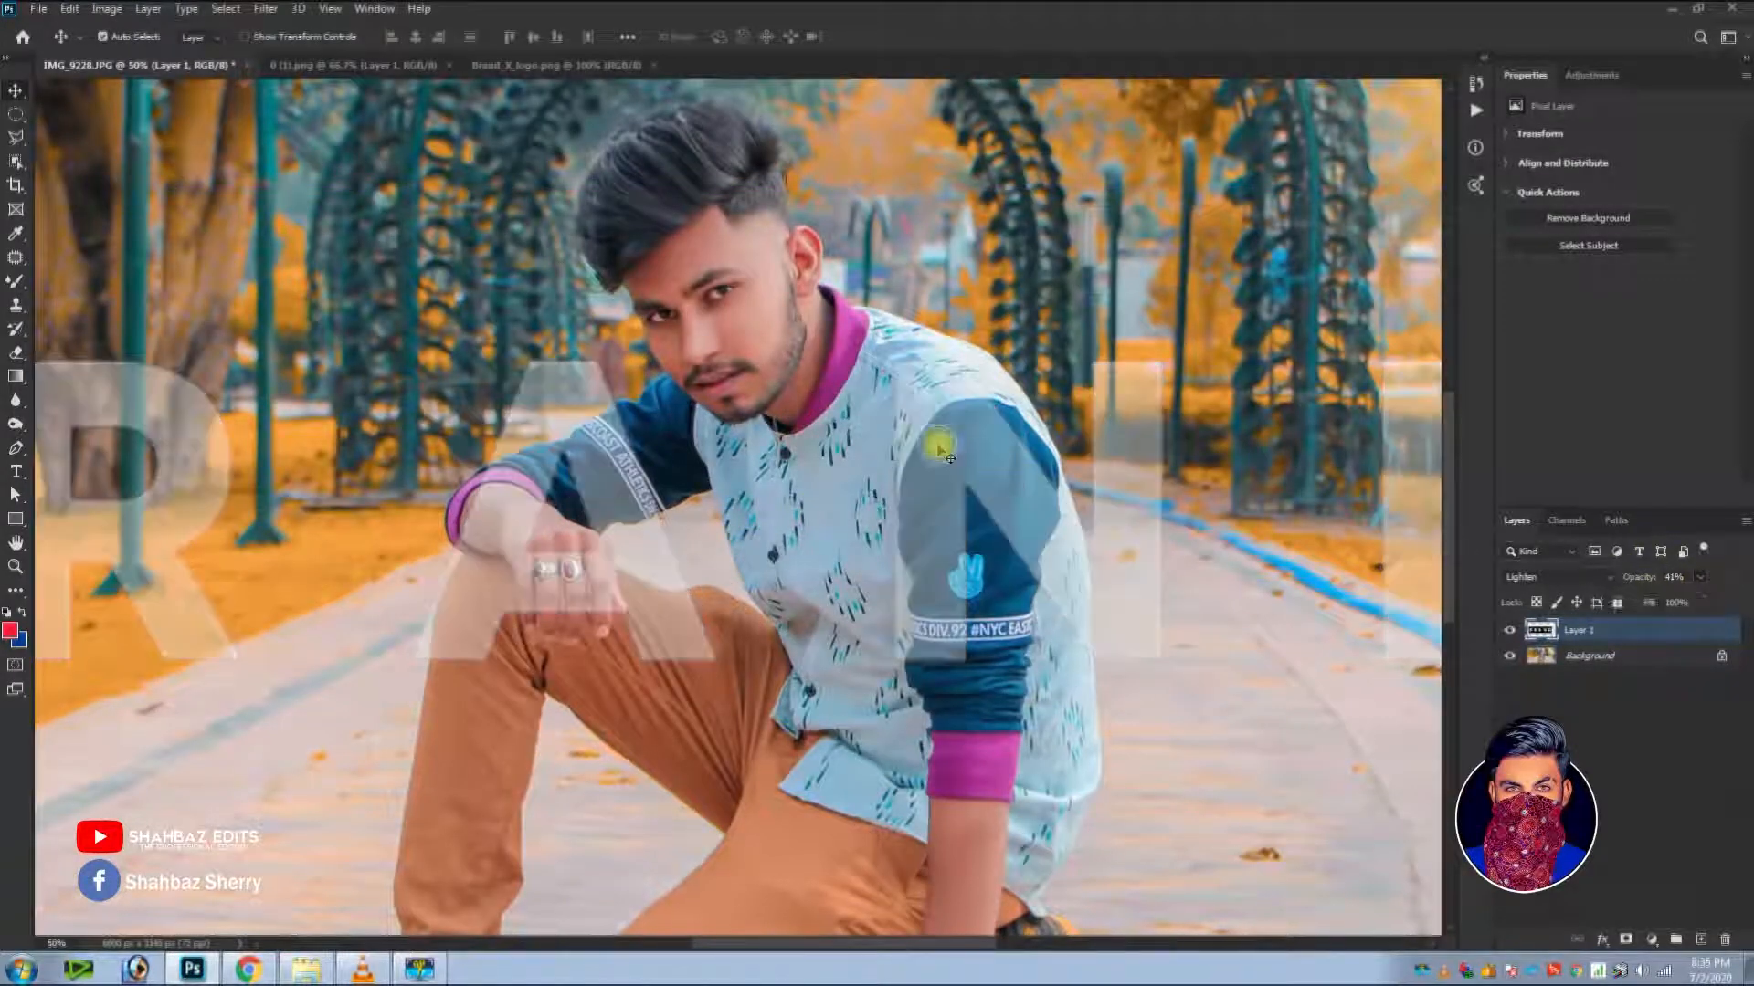
# Erase the letter N where it covers the man's upper arm and shirt, using a smaller Eraser brush.
pyautogui.press('e')
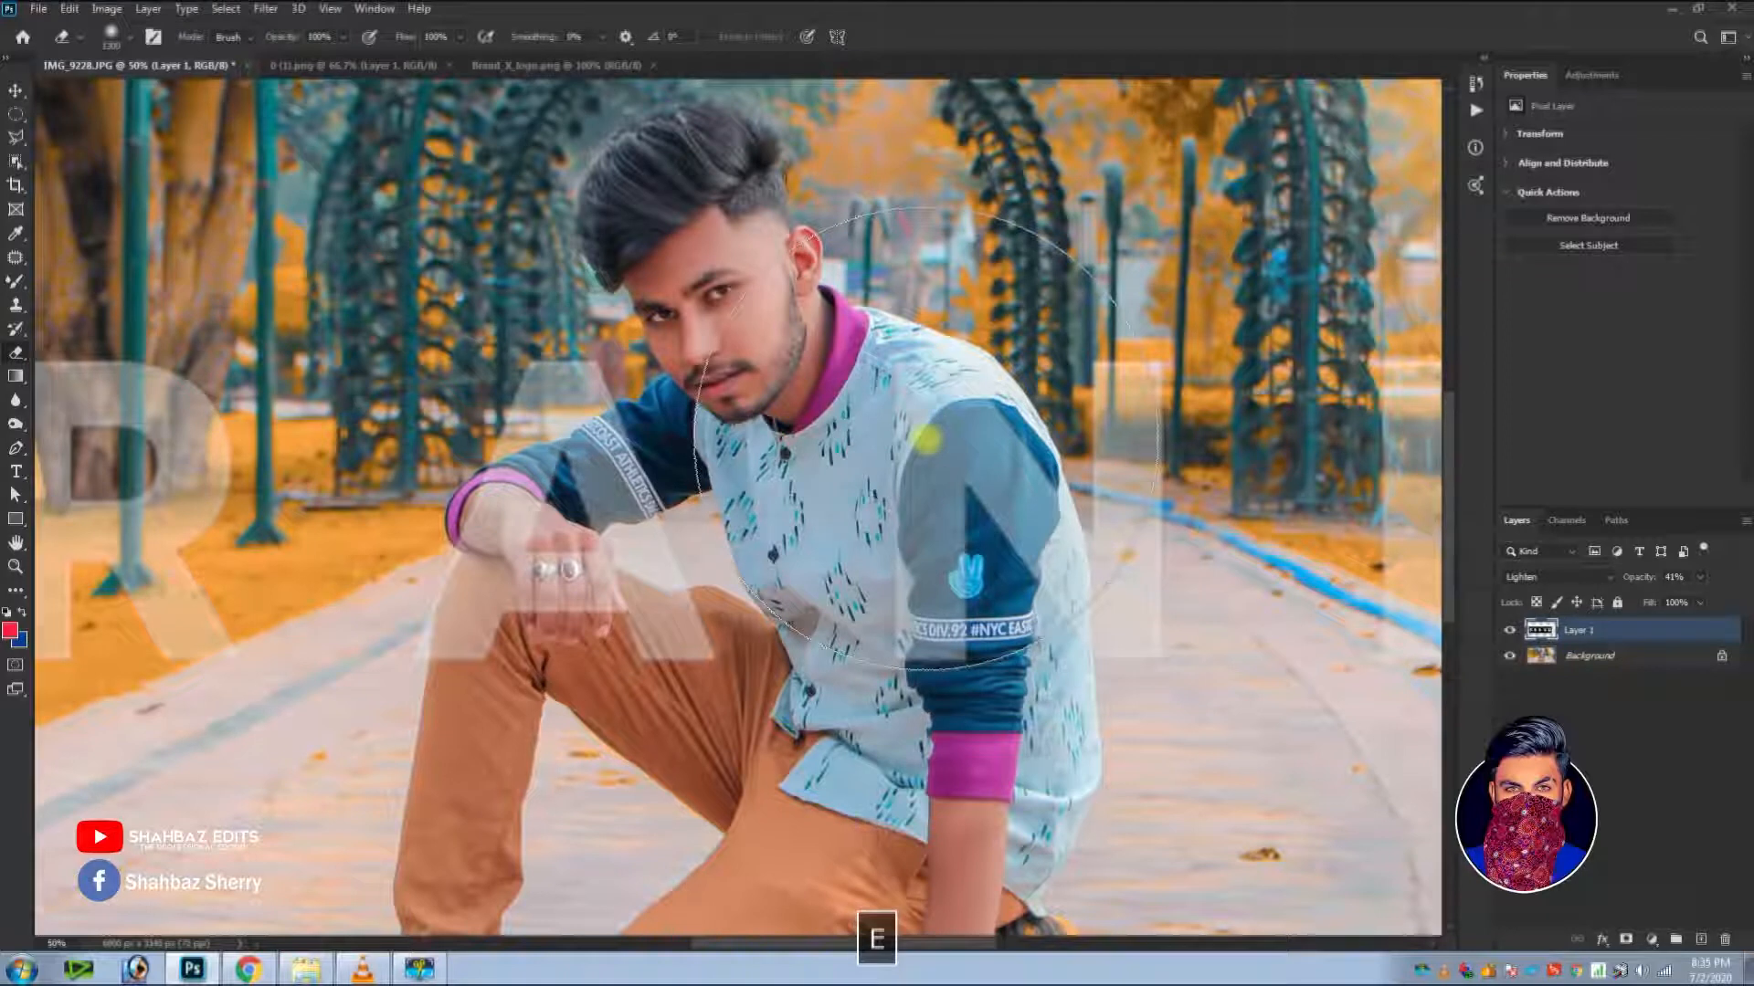
pyautogui.press('[')
pyautogui.press('[')
pyautogui.press('[')
pyautogui.press('[')
pyautogui.press('[')
pyautogui.press('[')
pyautogui.press('[')
pyautogui.press('[')
pyautogui.moveTo(914, 438)
pyautogui.mouseDown()
pyautogui.moveTo(870, 331)
pyautogui.moveTo(937, 609)
pyautogui.moveTo(889, 546)
pyautogui.moveTo(937, 540)
pyautogui.moveTo(928, 368)
pyautogui.moveTo(953, 399)
pyautogui.mouseUp()
pyautogui.press('[')
pyautogui.press('[')
pyautogui.press('[')
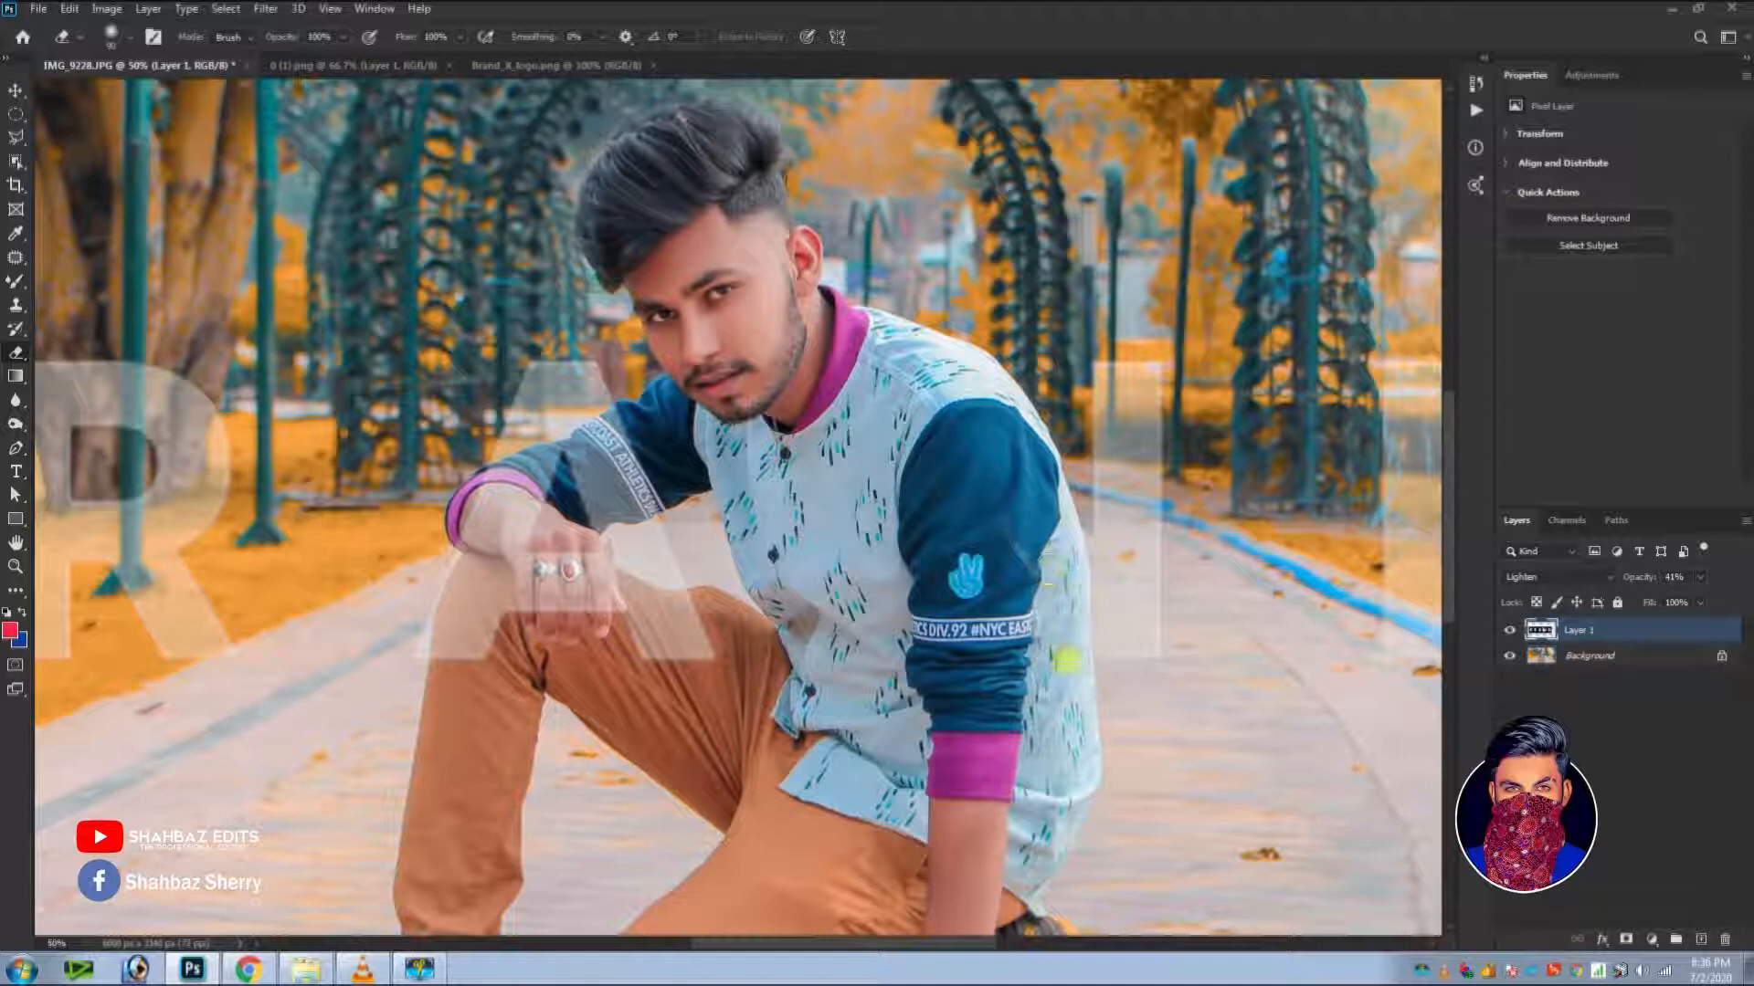
# Erase the letter A where it covers the trousers and the hand resting on the knee, adjusting the Eraser size.
pyautogui.press(']')
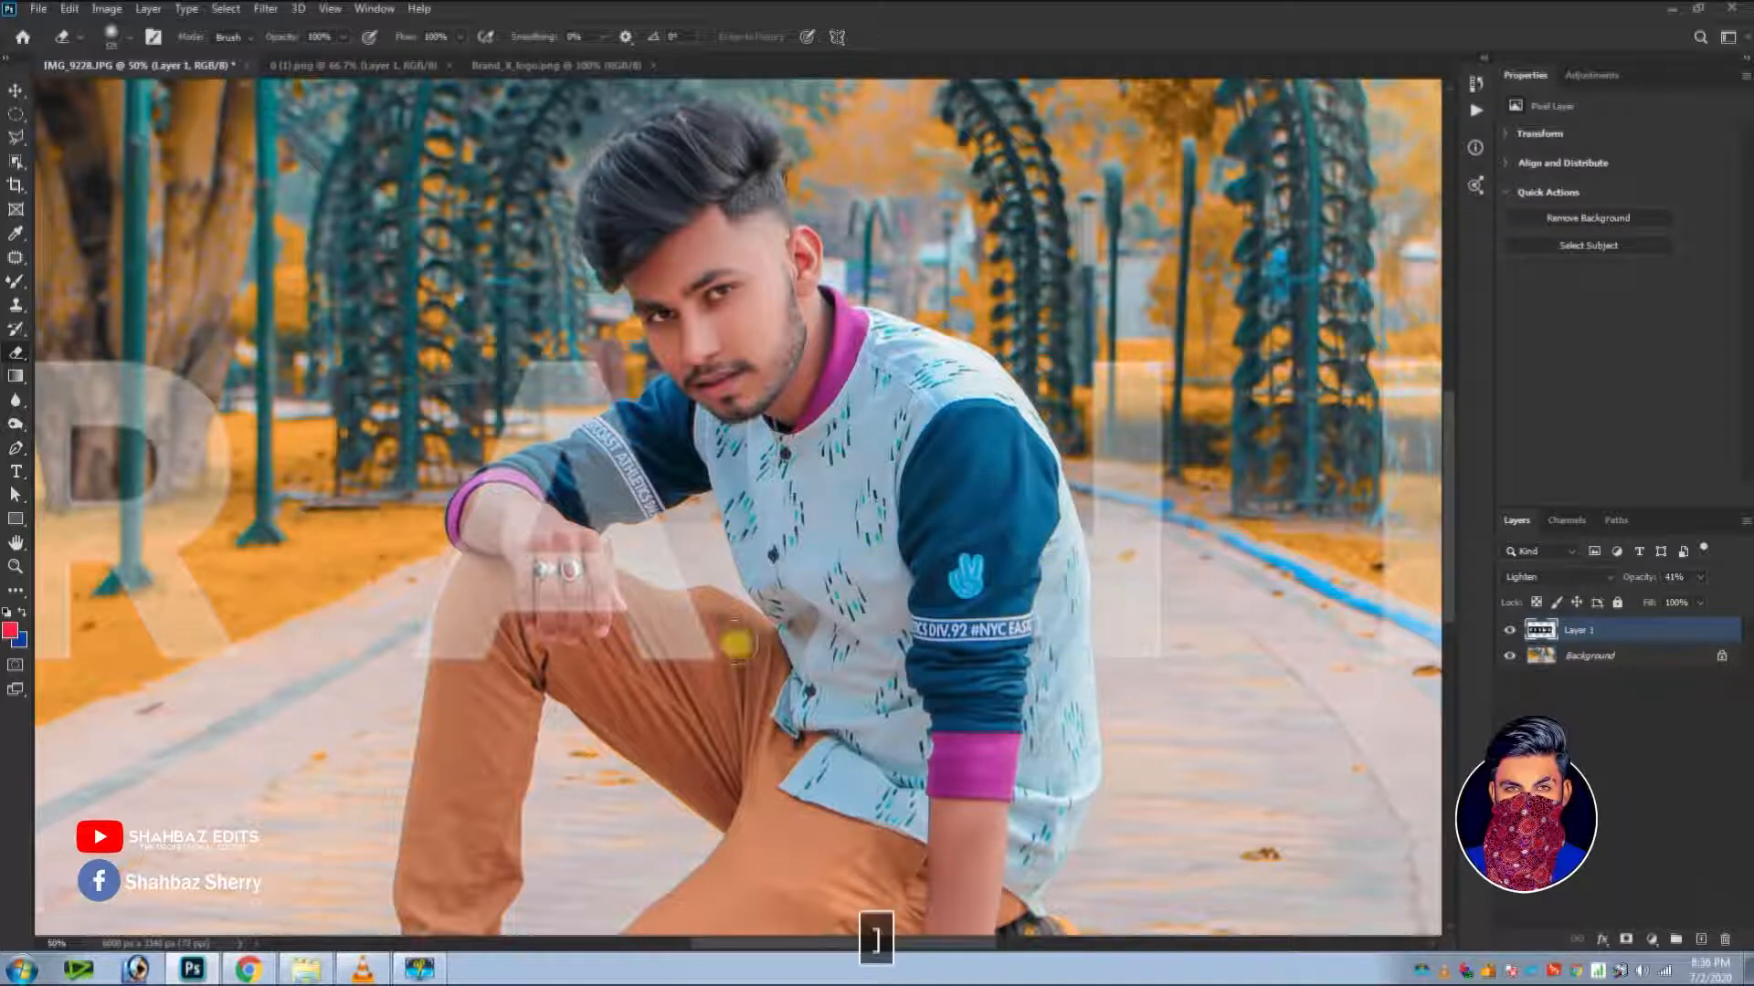
pyautogui.press('[')
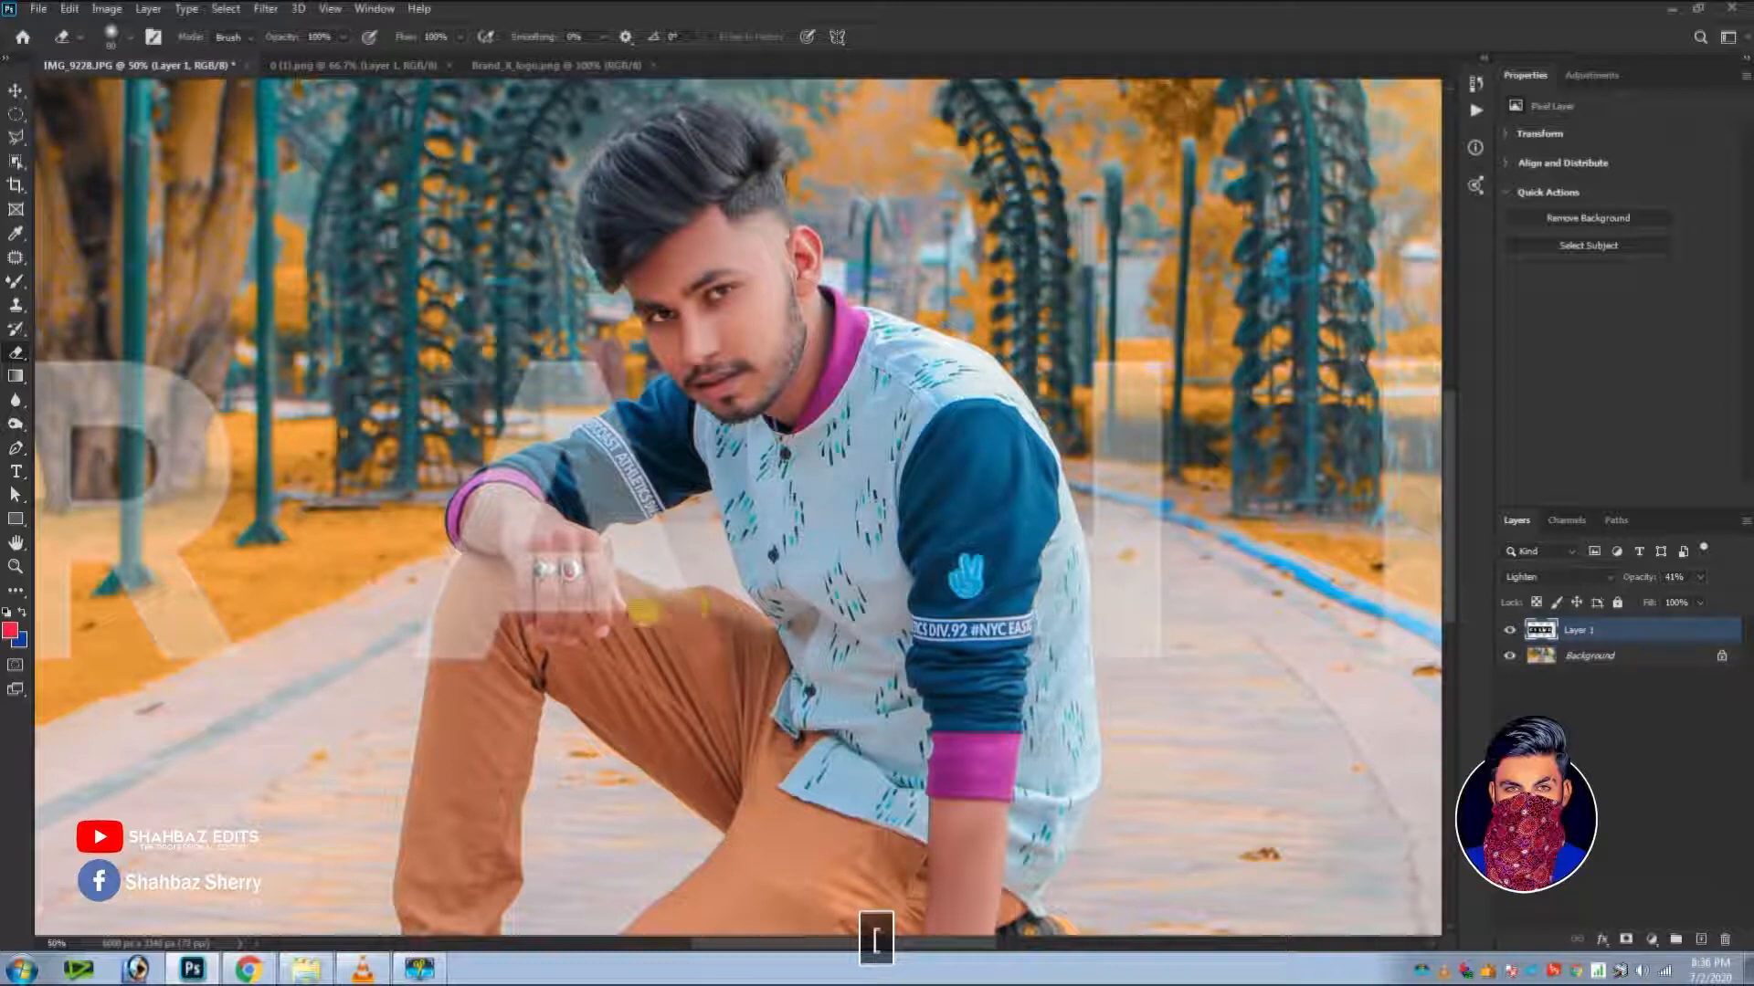
pyautogui.press(']')
pyautogui.press(']')
pyautogui.press(']')
pyautogui.moveTo(559, 574)
pyautogui.mouseDown()
pyautogui.moveTo(584, 599)
pyautogui.moveTo(544, 570)
pyautogui.moveTo(571, 579)
pyautogui.mouseUp()
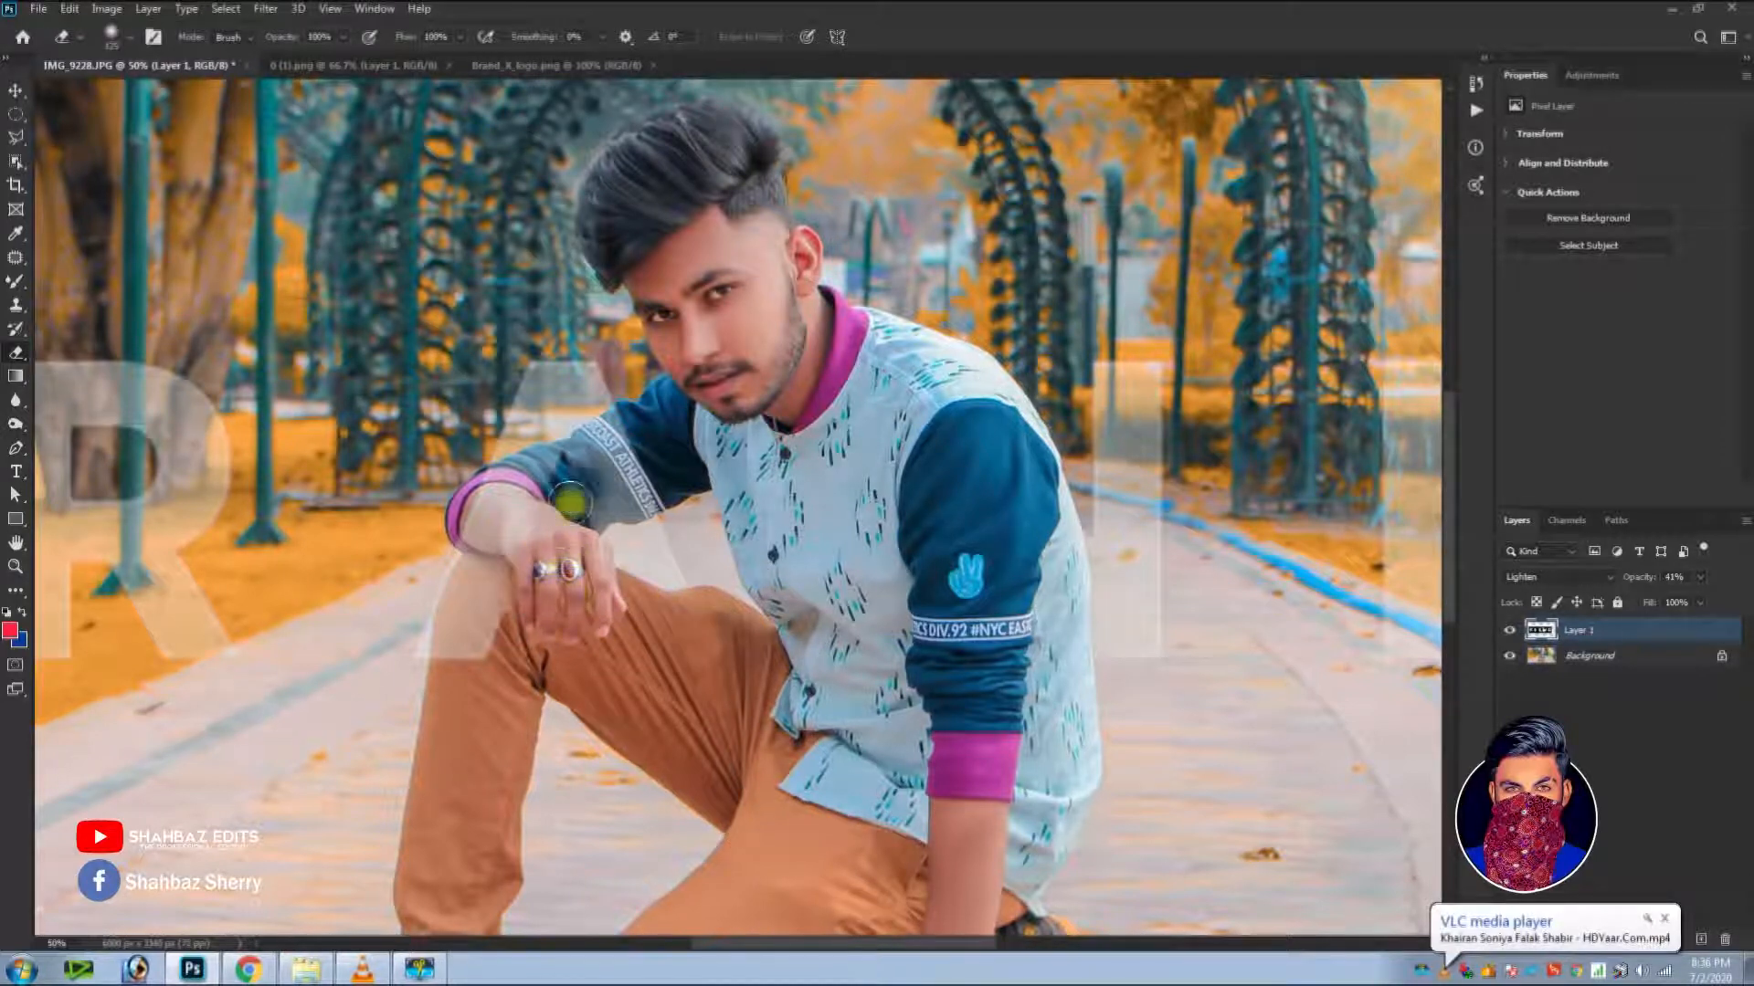
# Erase the letter A from the forearm sleeve, the cuff and the raised knee.
pyautogui.press('[')
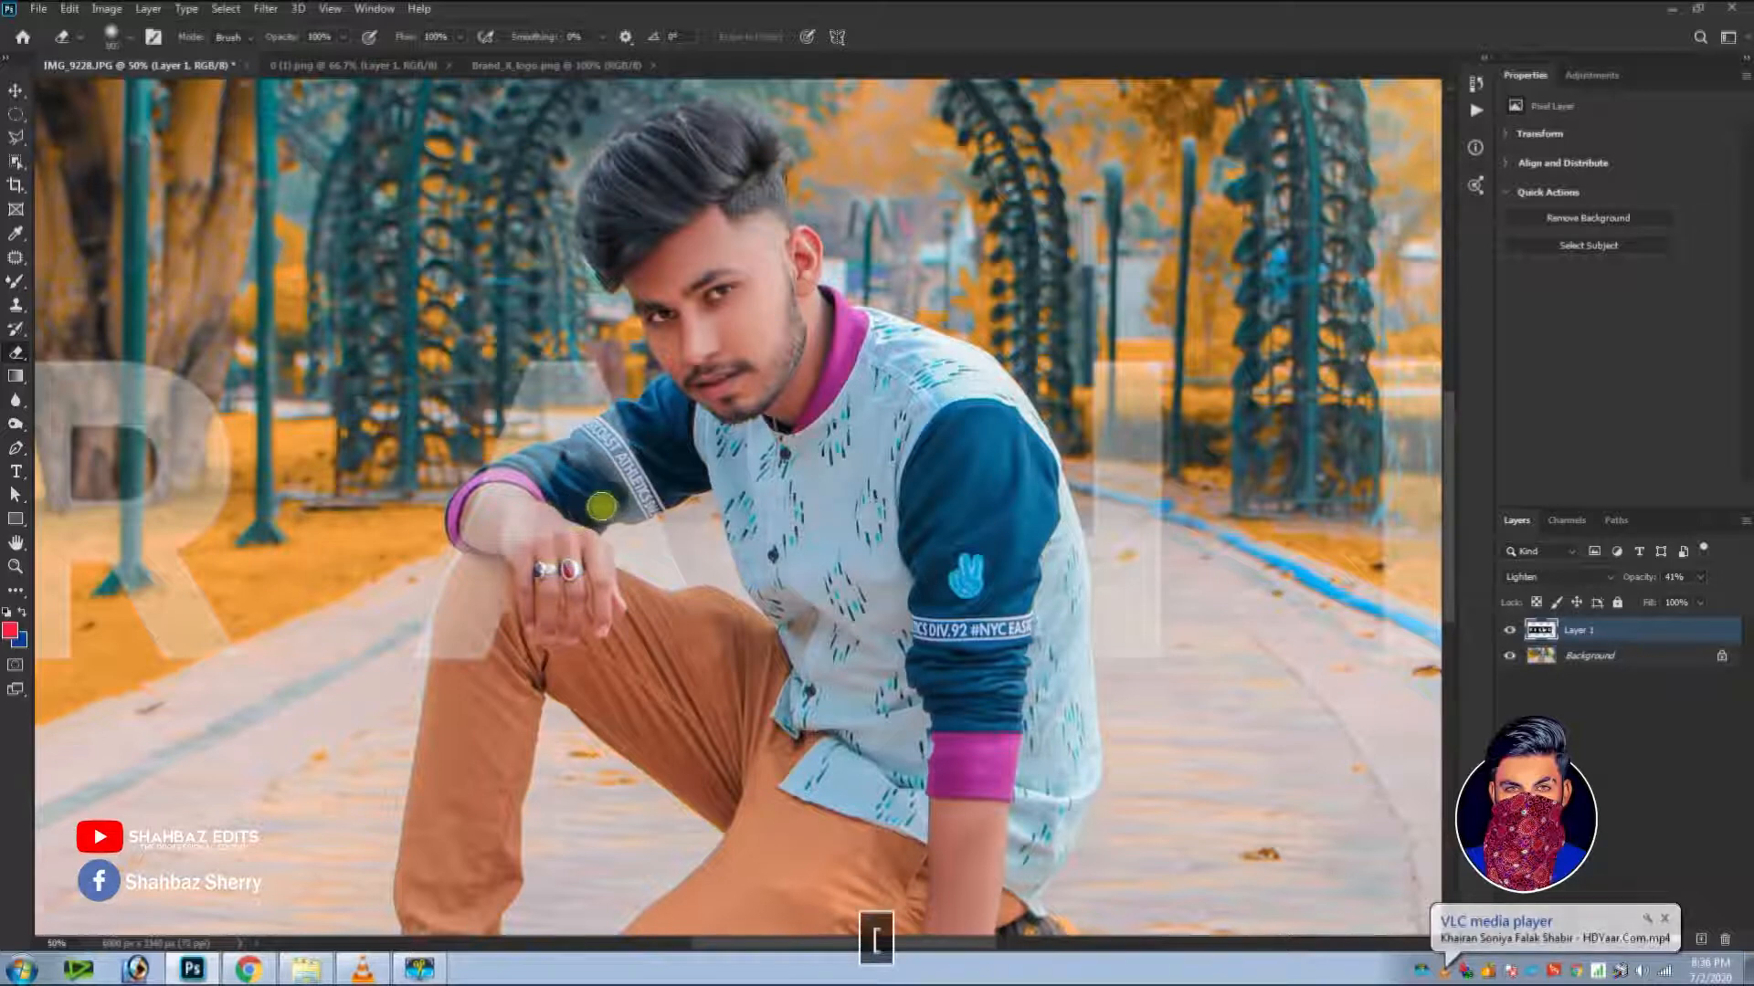
pyautogui.press(']')
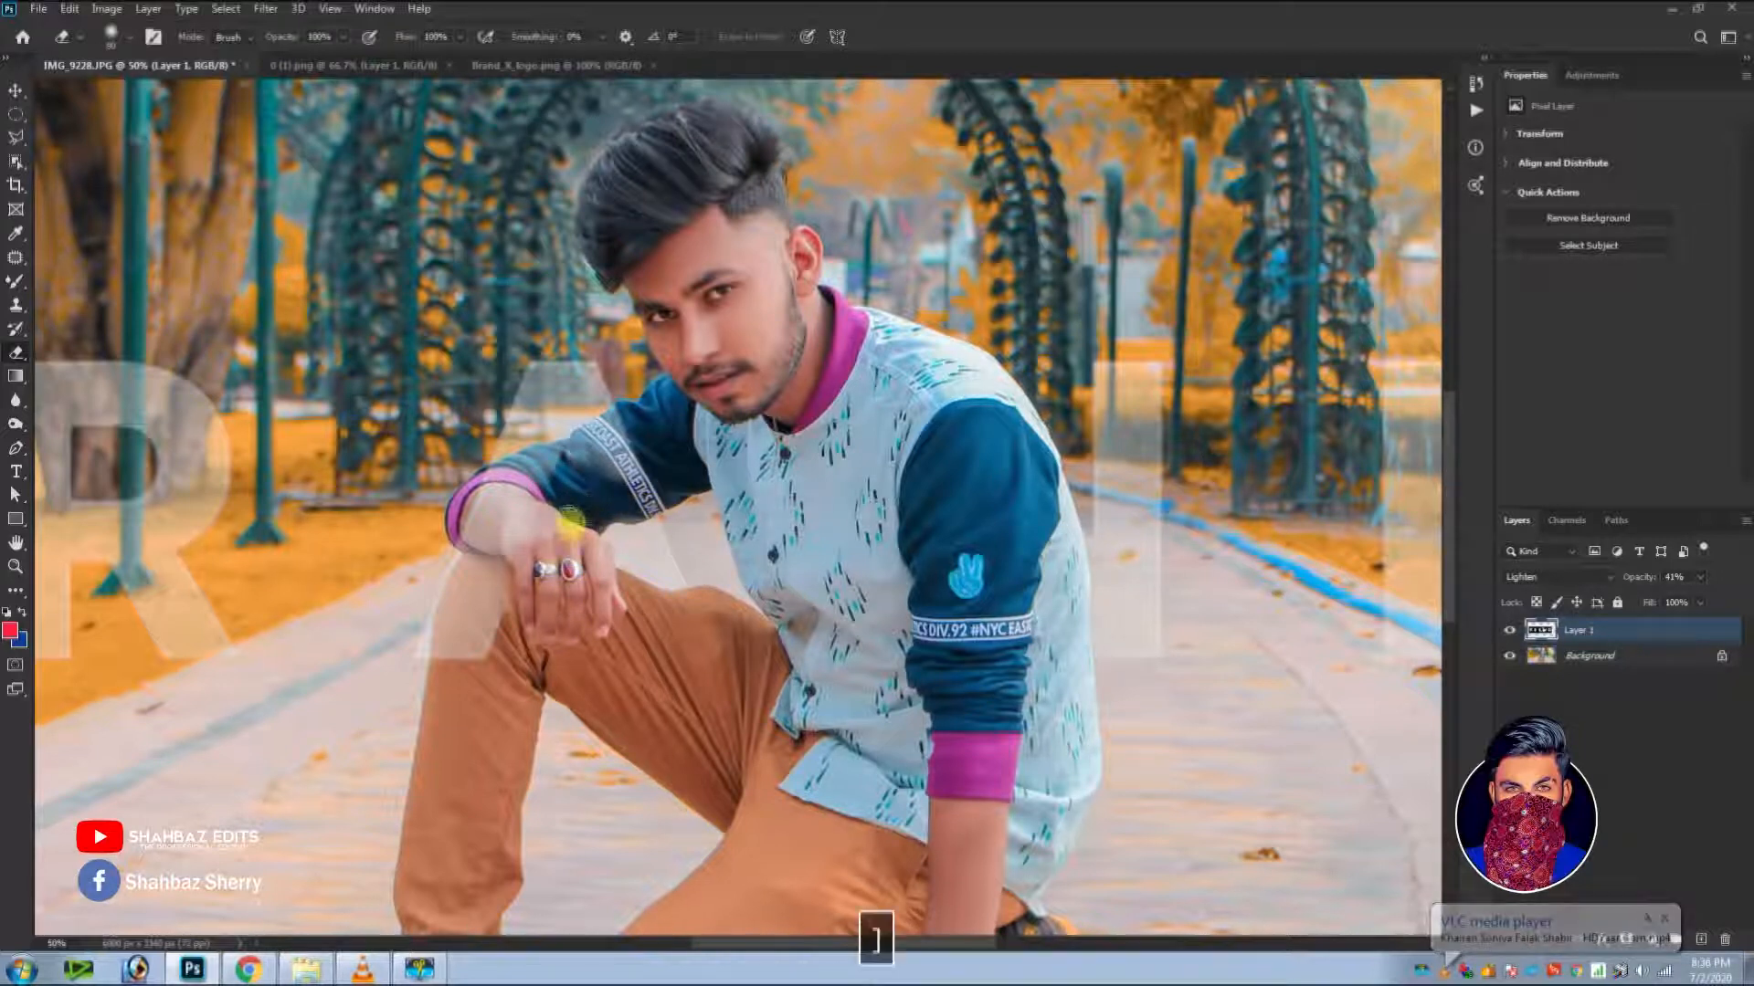
pyautogui.moveTo(622, 429); pyautogui.dragTo(553, 462)
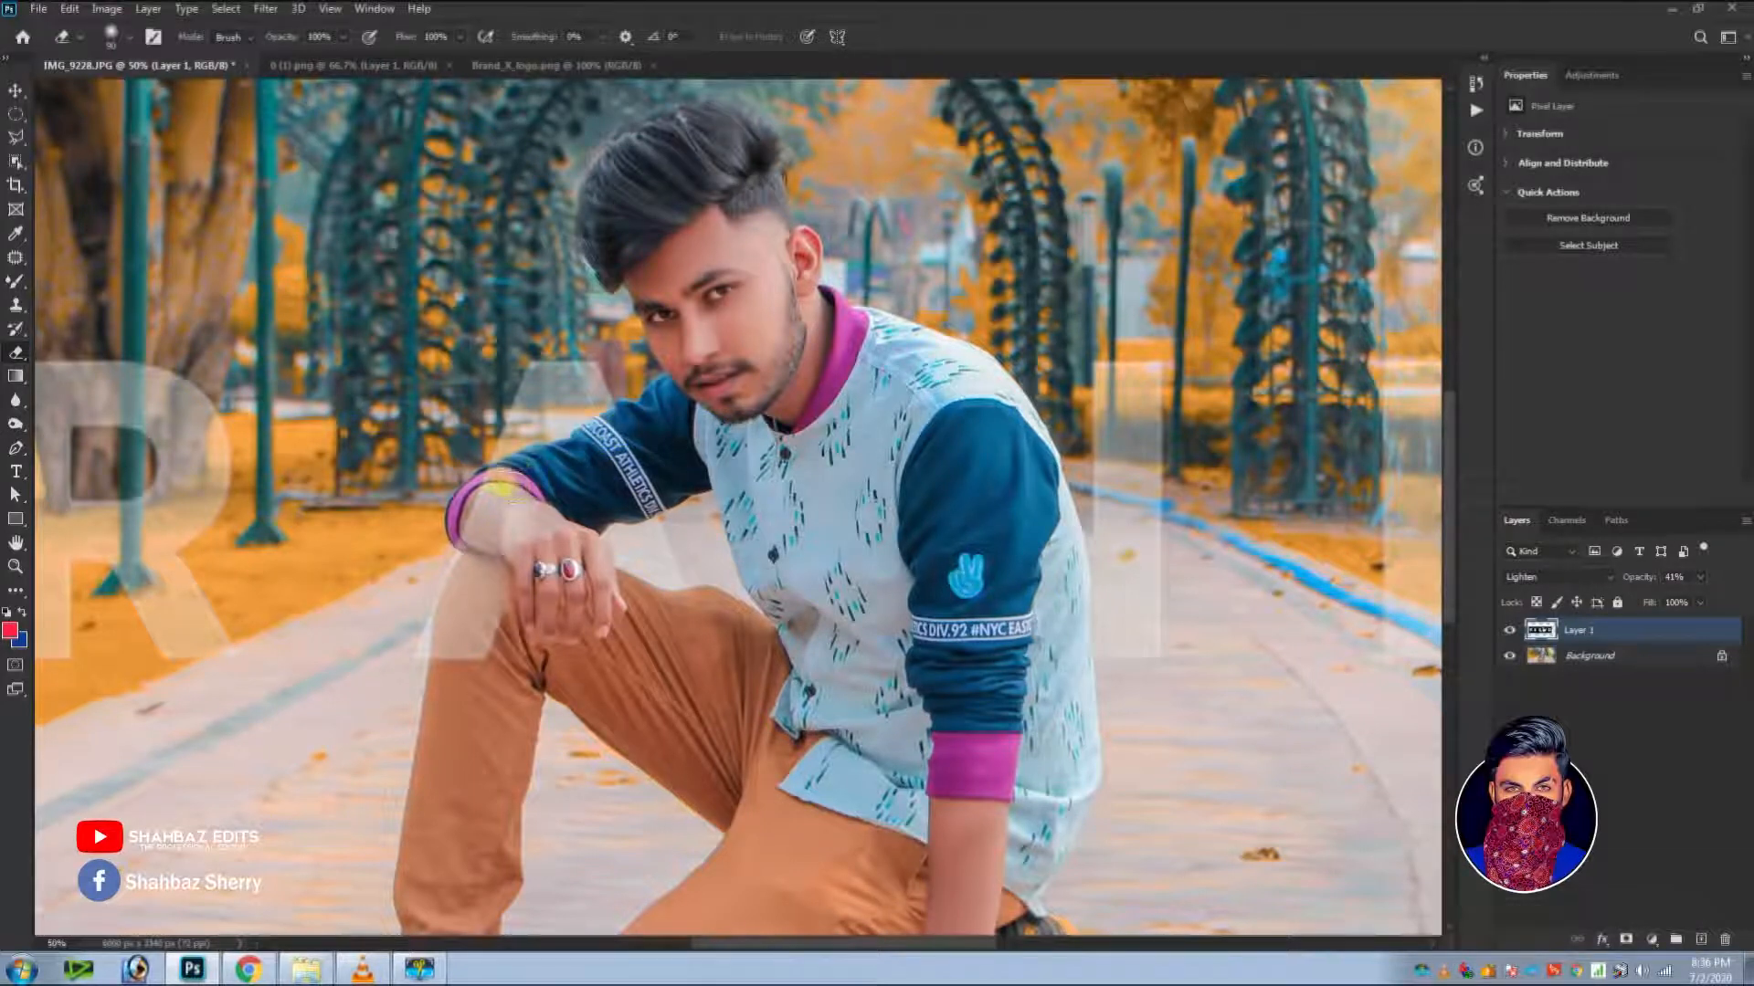
pyautogui.moveTo(484, 592)
pyautogui.mouseDown()
pyautogui.moveTo(516, 605)
pyautogui.moveTo(456, 676)
pyautogui.moveTo(452, 659)
pyautogui.mouseUp()
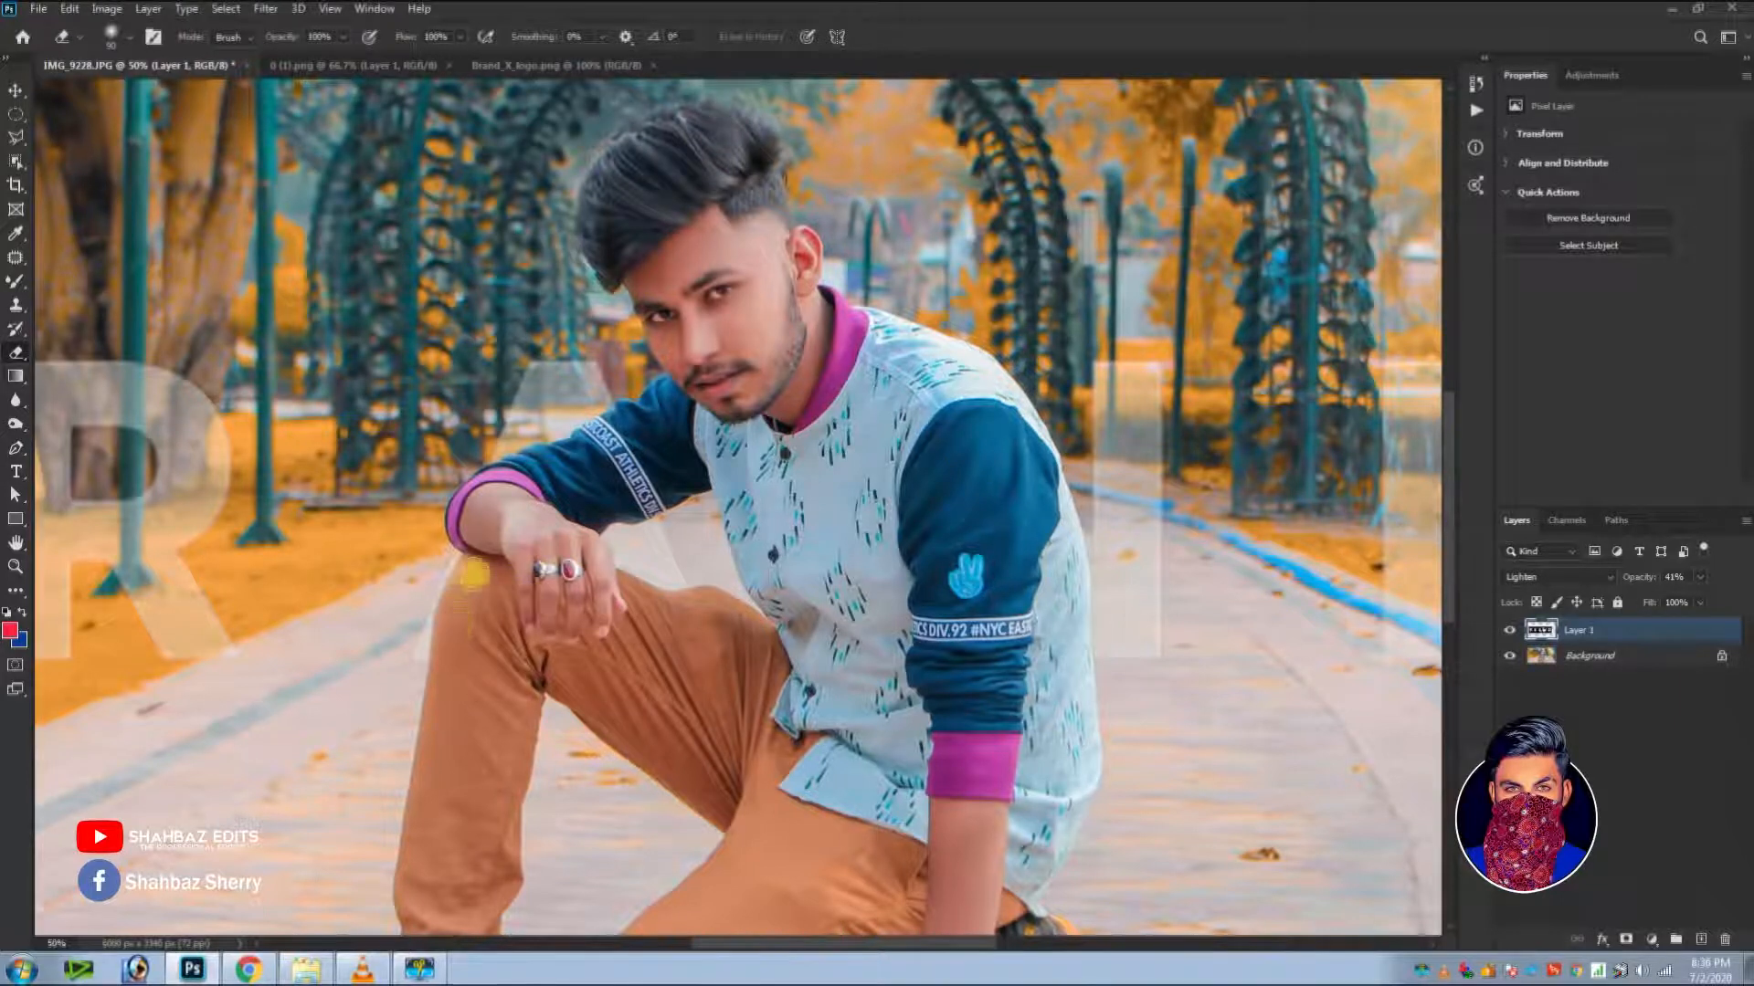
# Set the BRAND layer's opacity to 100%.
pyautogui.hotkey('ctrl', '0')
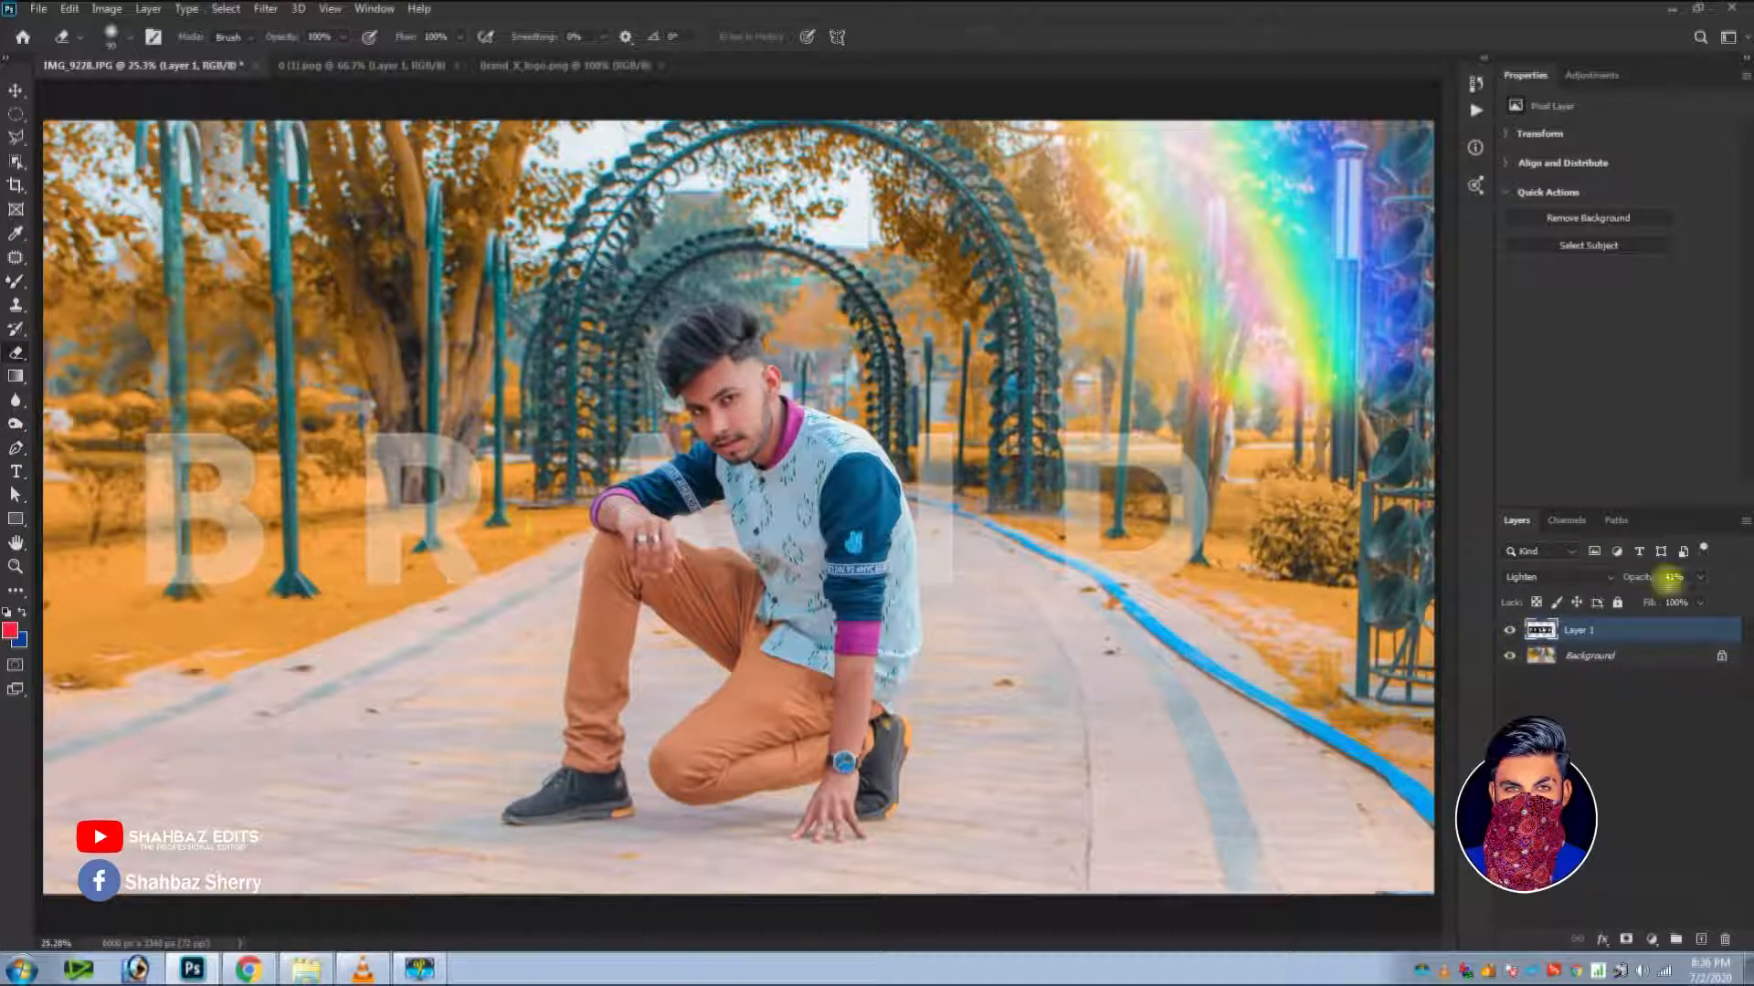
pyautogui.click(1699, 578)
pyautogui.moveTo(1690, 599); pyautogui.dragTo(1742, 599)
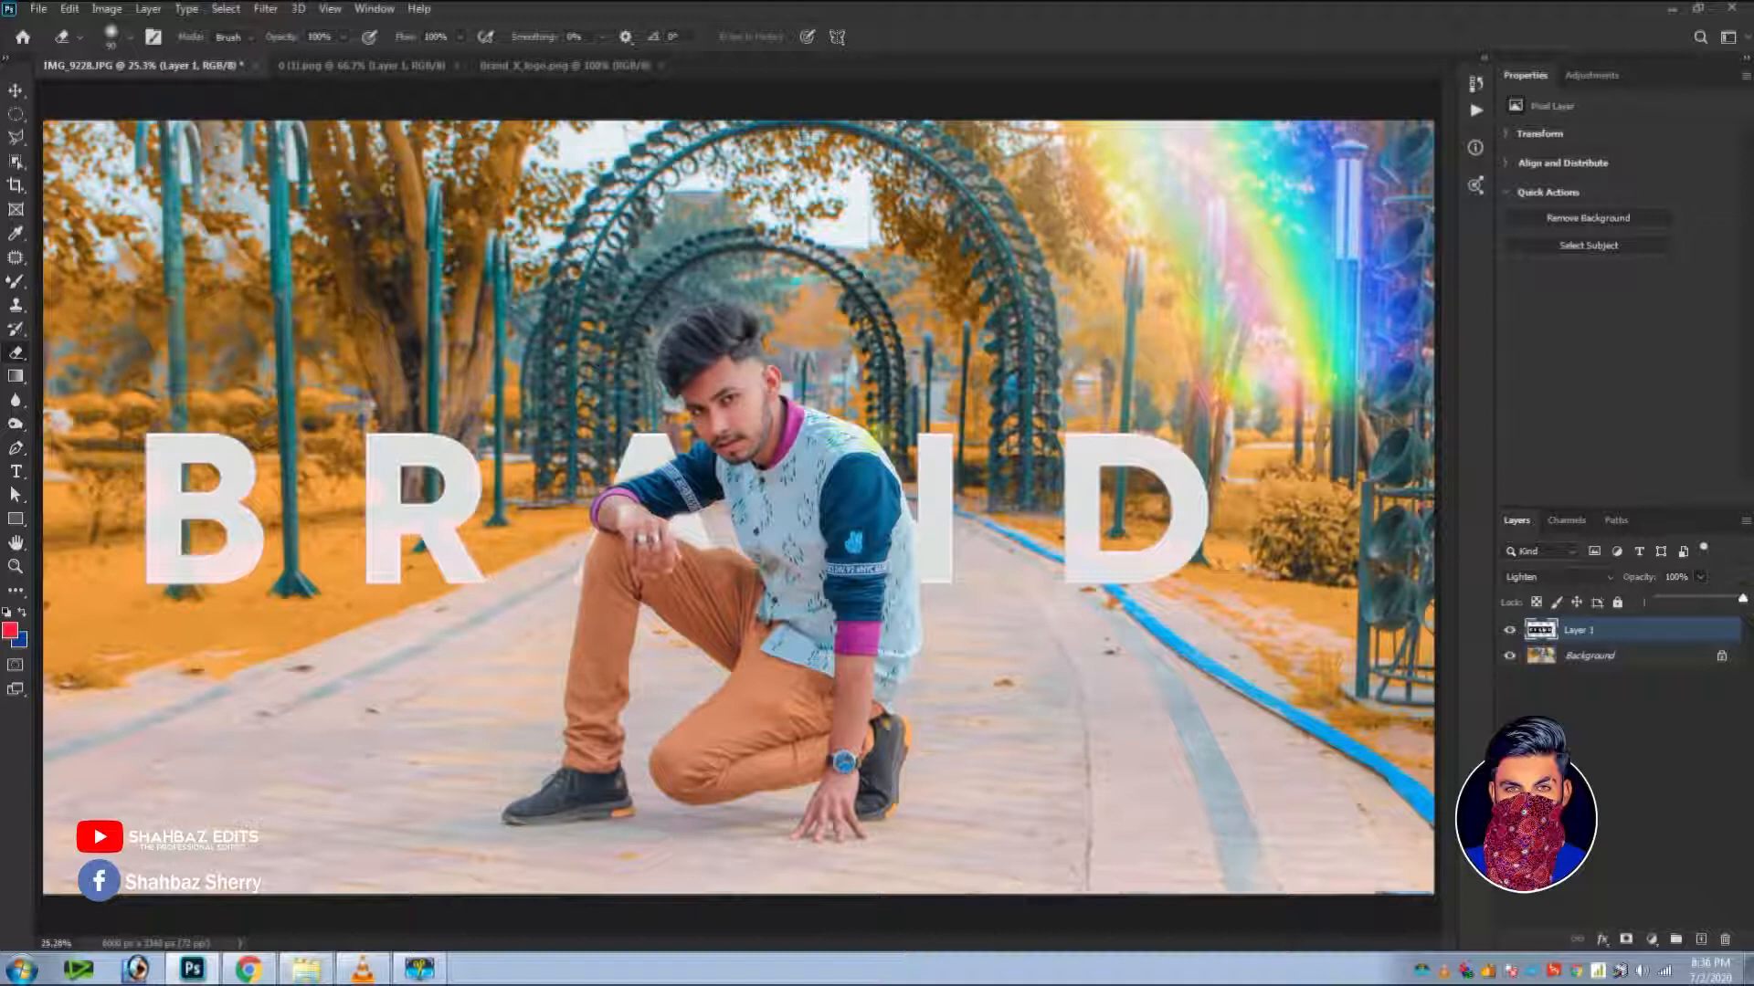
# Inspect the letter A's erased edges around the sleeve, hand and knee up close, with the Eraser tool active.
pyautogui.click(15, 567)
pyautogui.moveTo(683, 502); pyautogui.dragTo(770, 594)
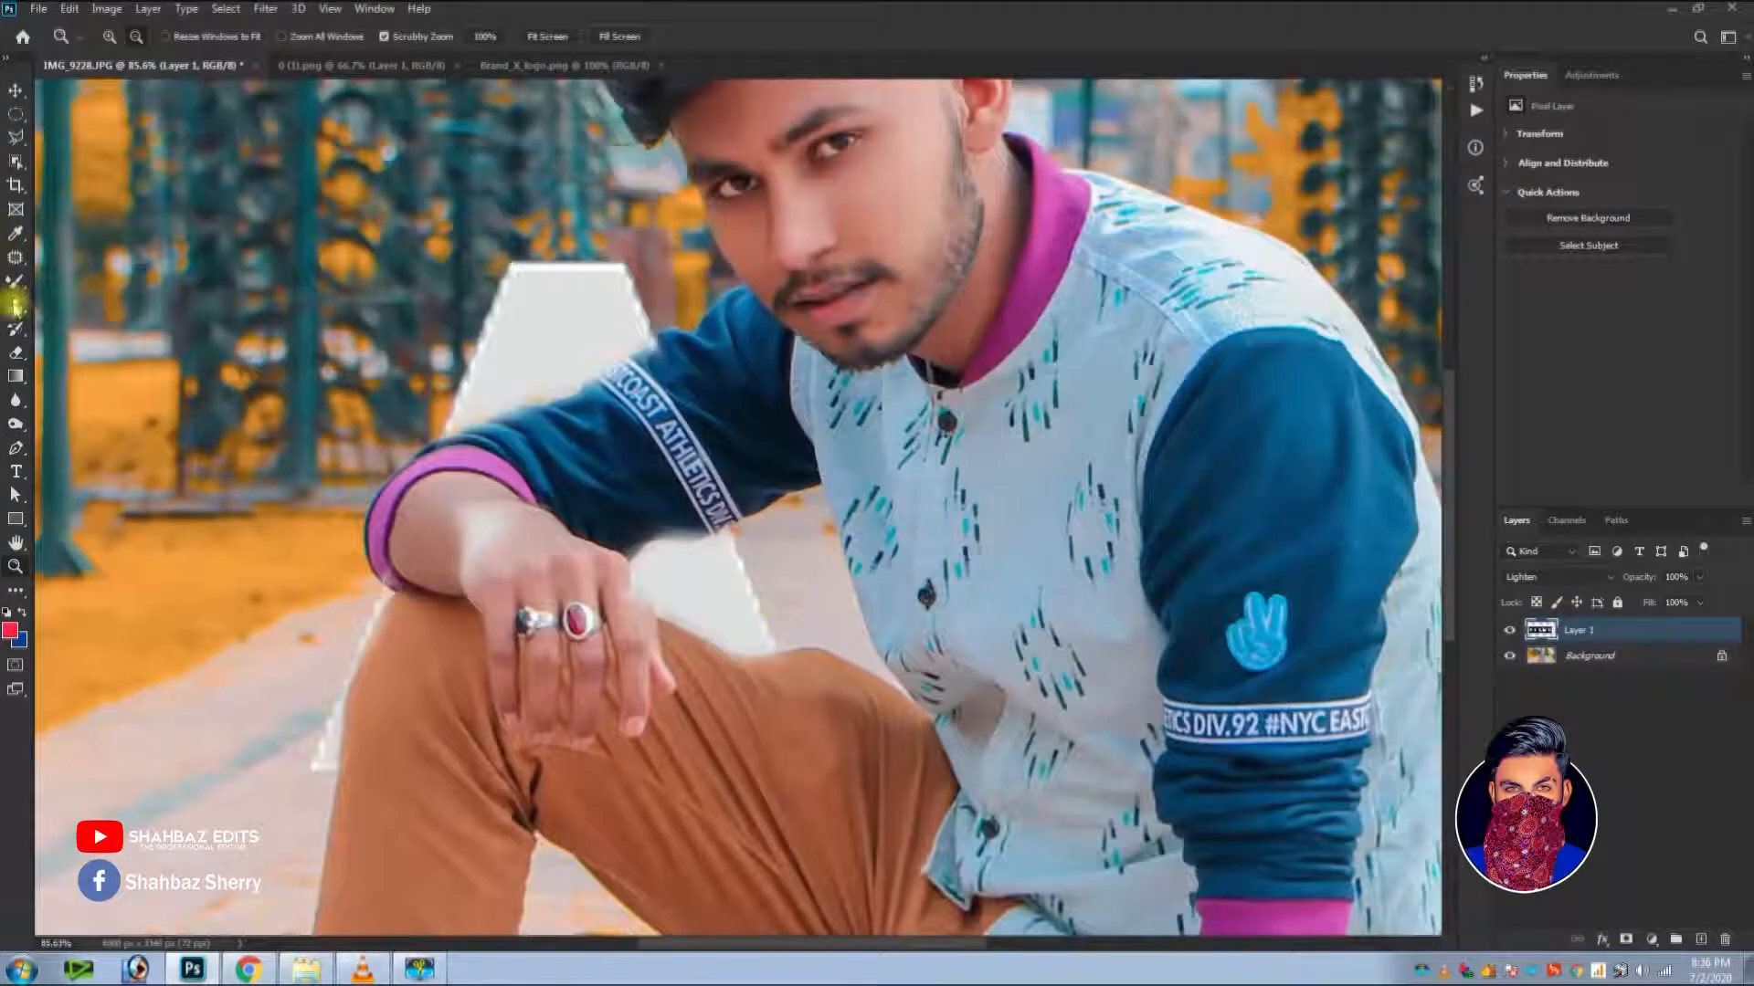
pyautogui.click(15, 352)
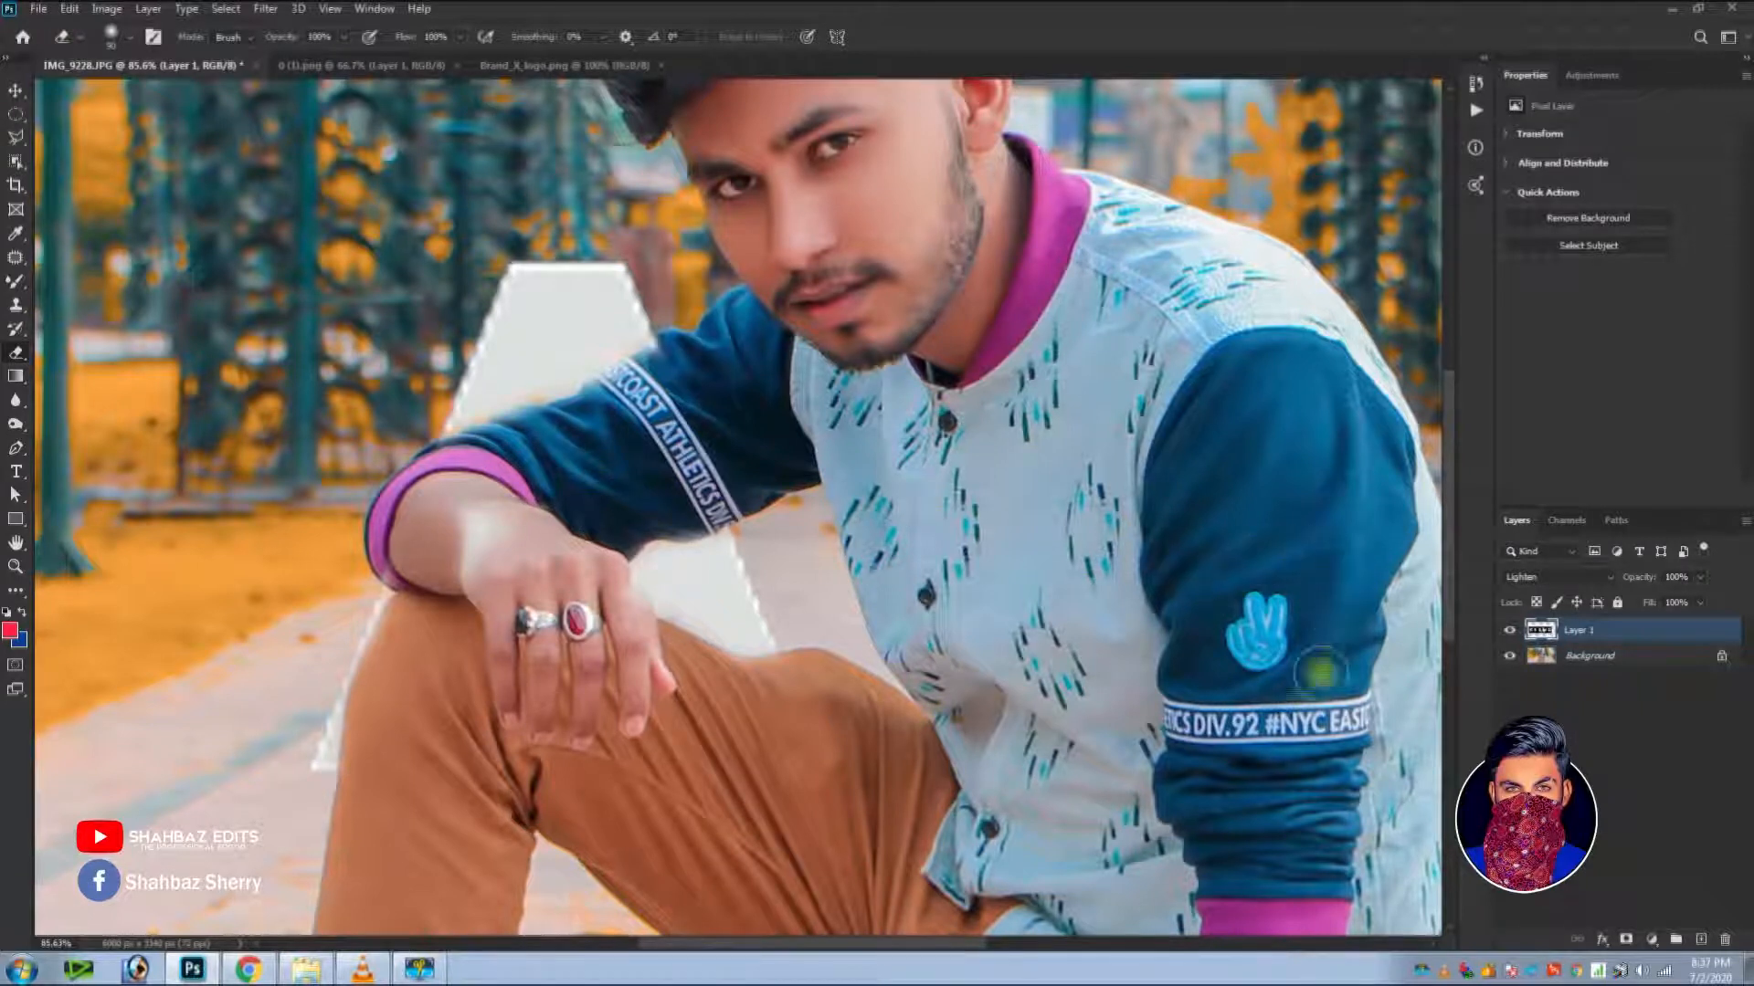
pyautogui.hotkey('ctrl', '-')
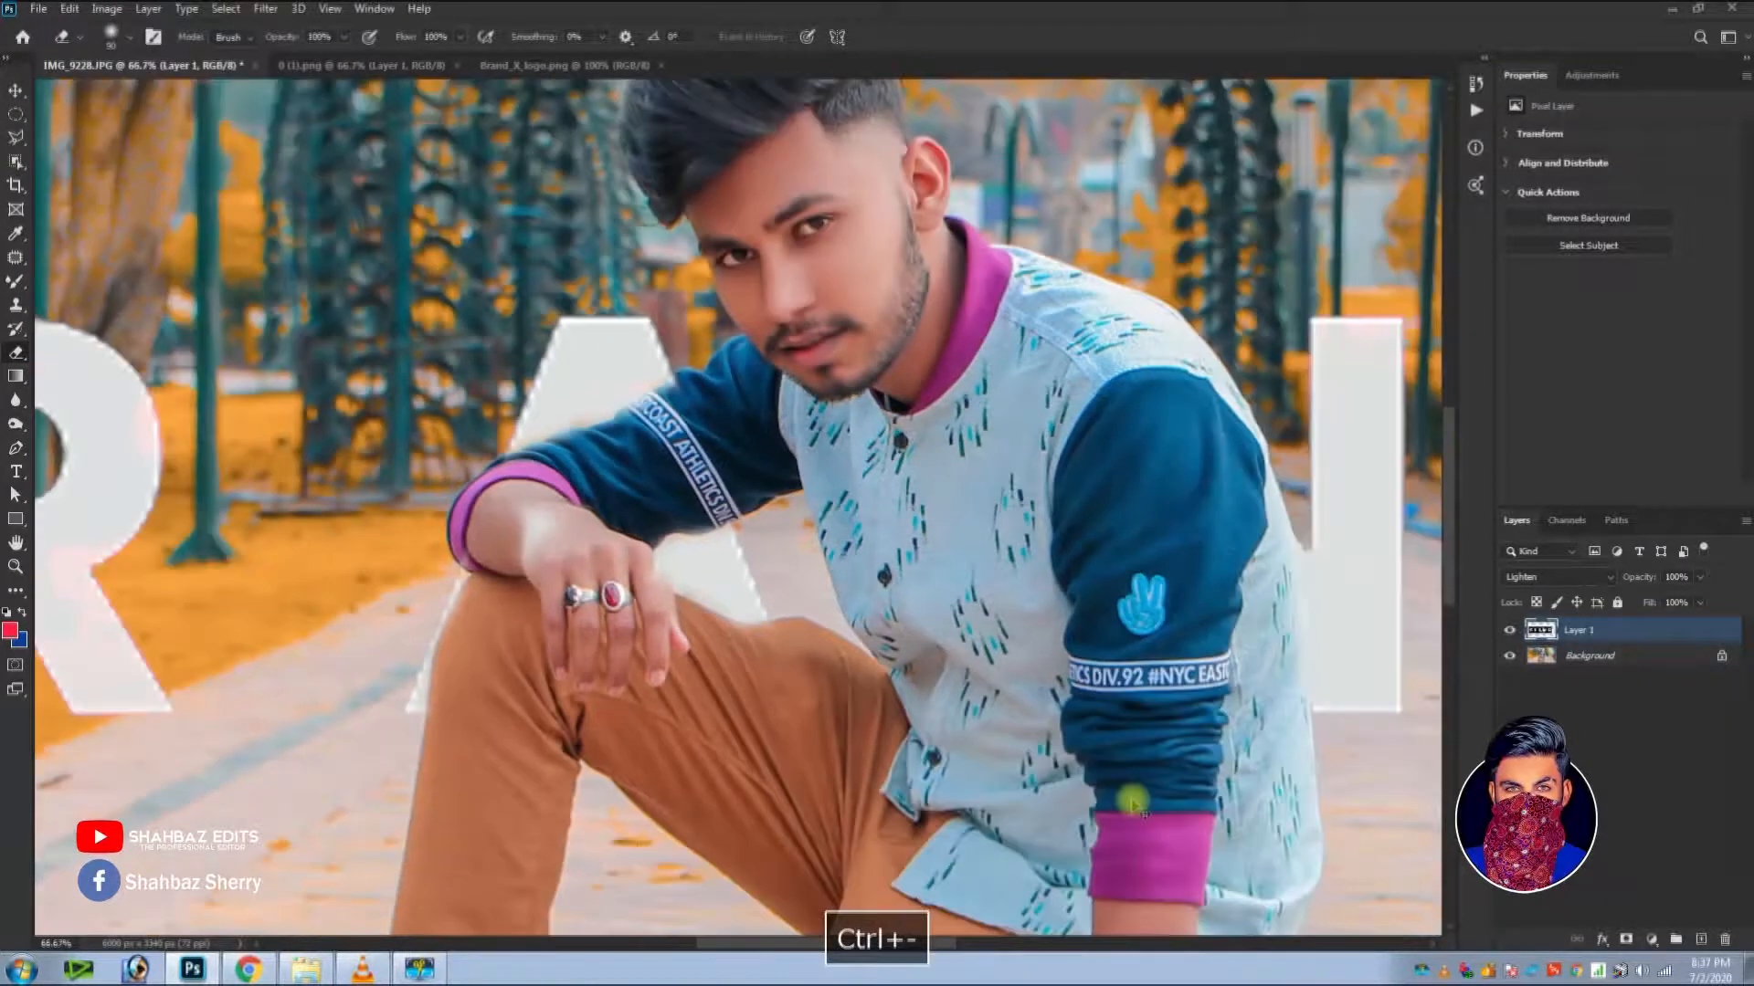
pyautogui.hotkey('ctrl', '-')
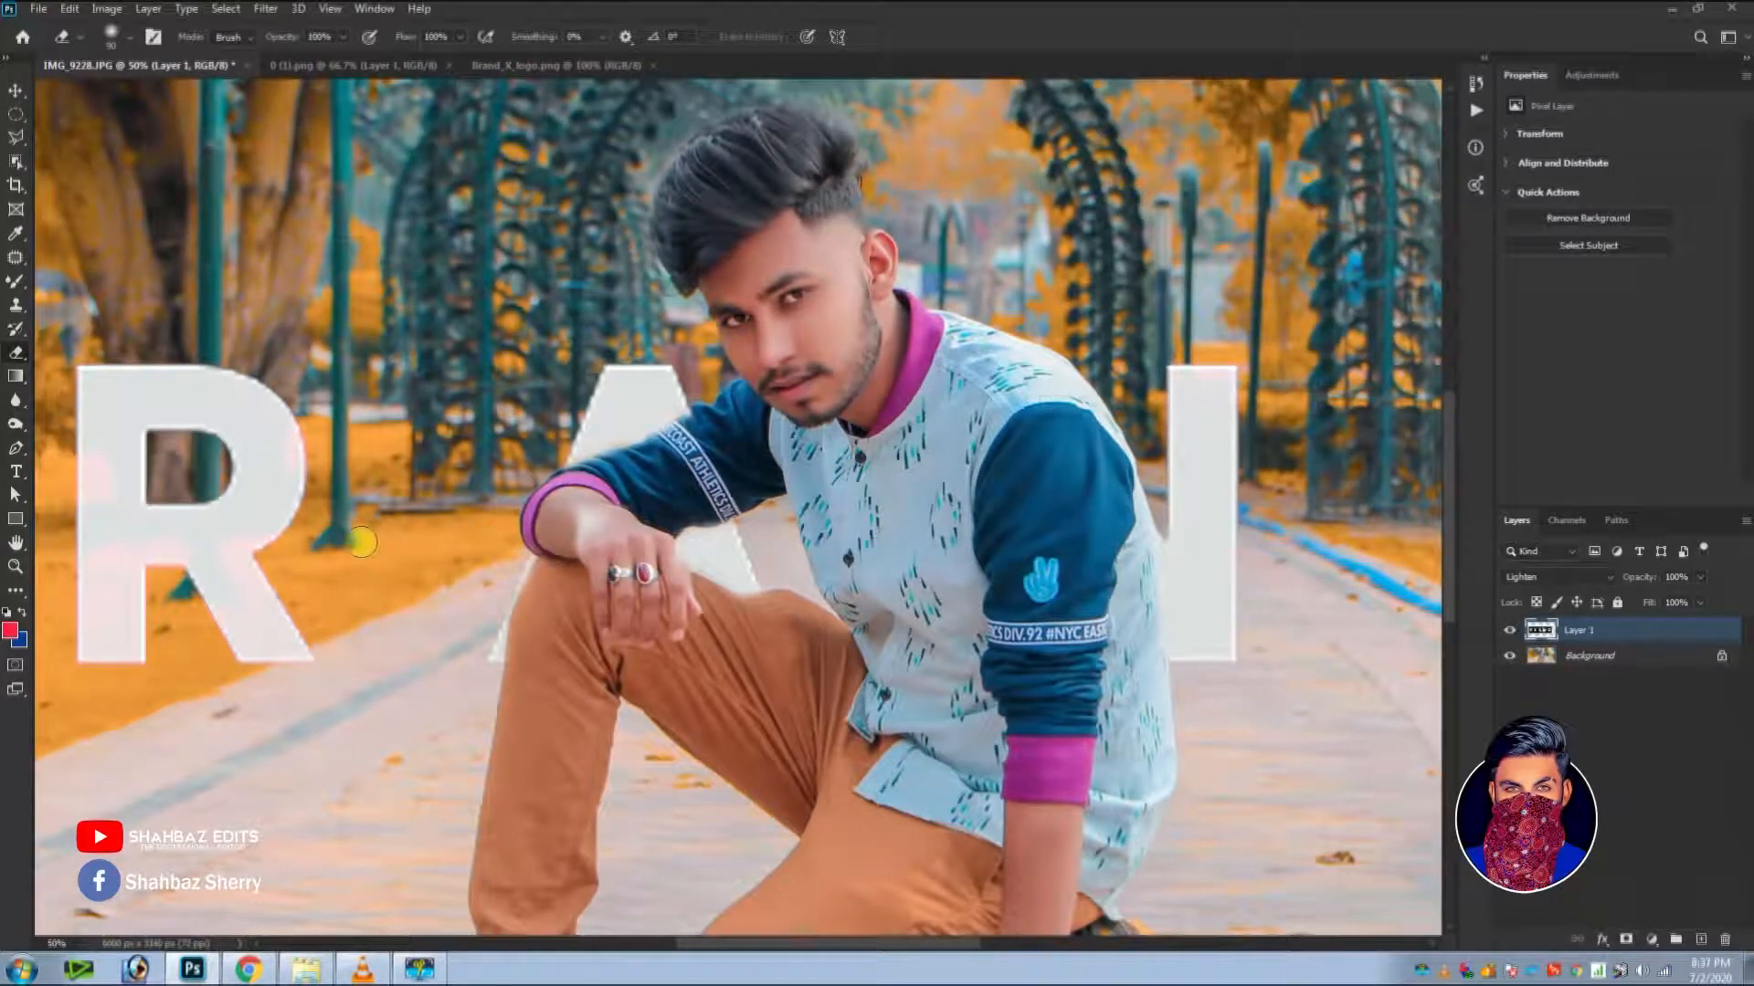
pyautogui.hotkey('ctrl', '0')
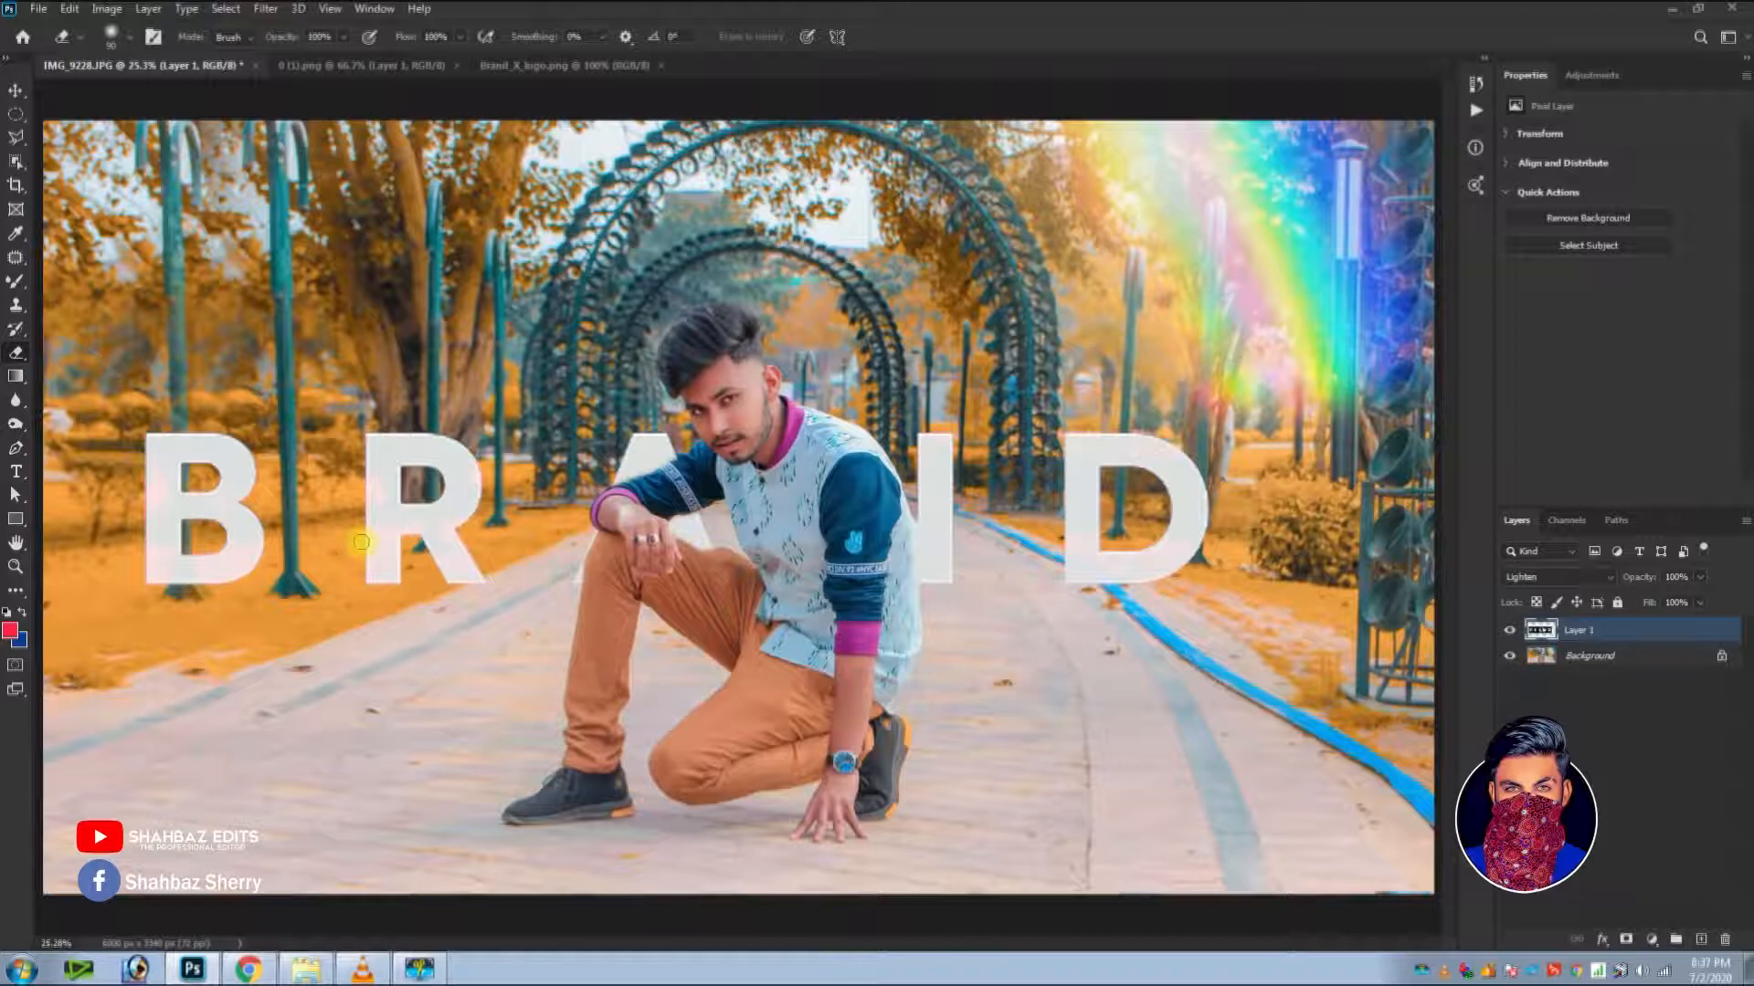
# Merge the BRAND lettering layer and the photo into a single background layer and activate the Move tool.
pyautogui.hotkey('ctrl', '-')
pyautogui.hotkey('ctrl', 'shift', 'e')
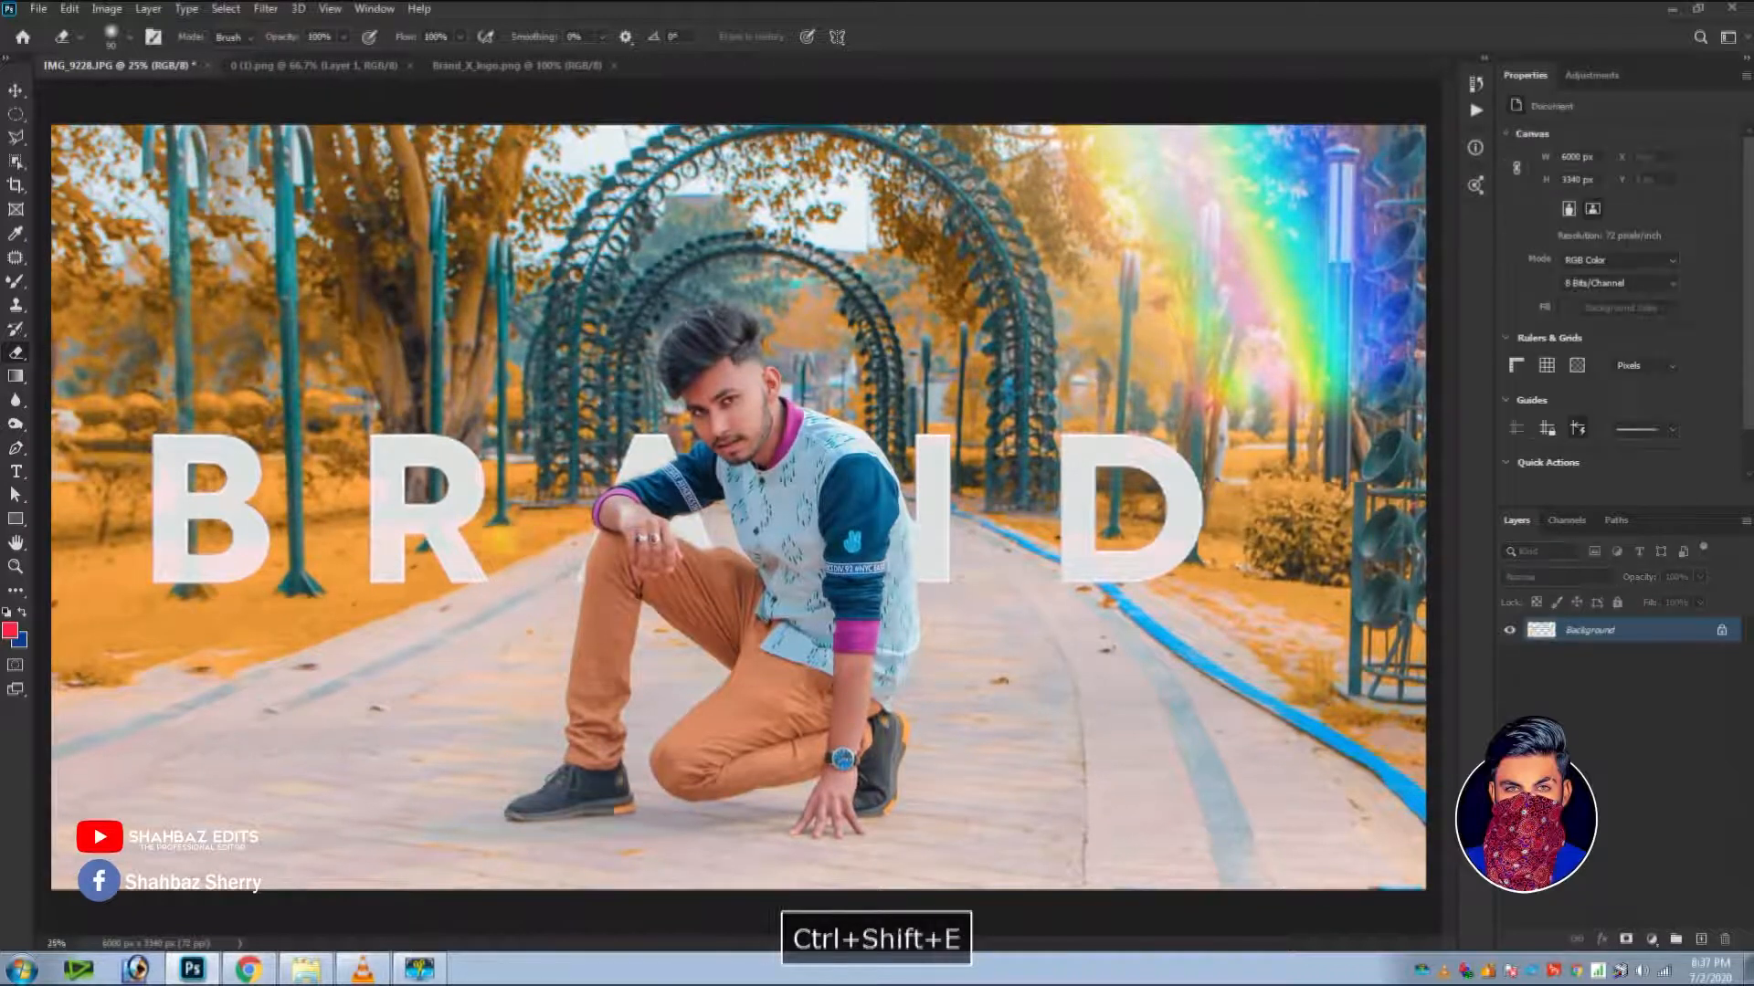
pyautogui.hotkey('ctrl', '-')
pyautogui.hotkey('ctrl', '0')
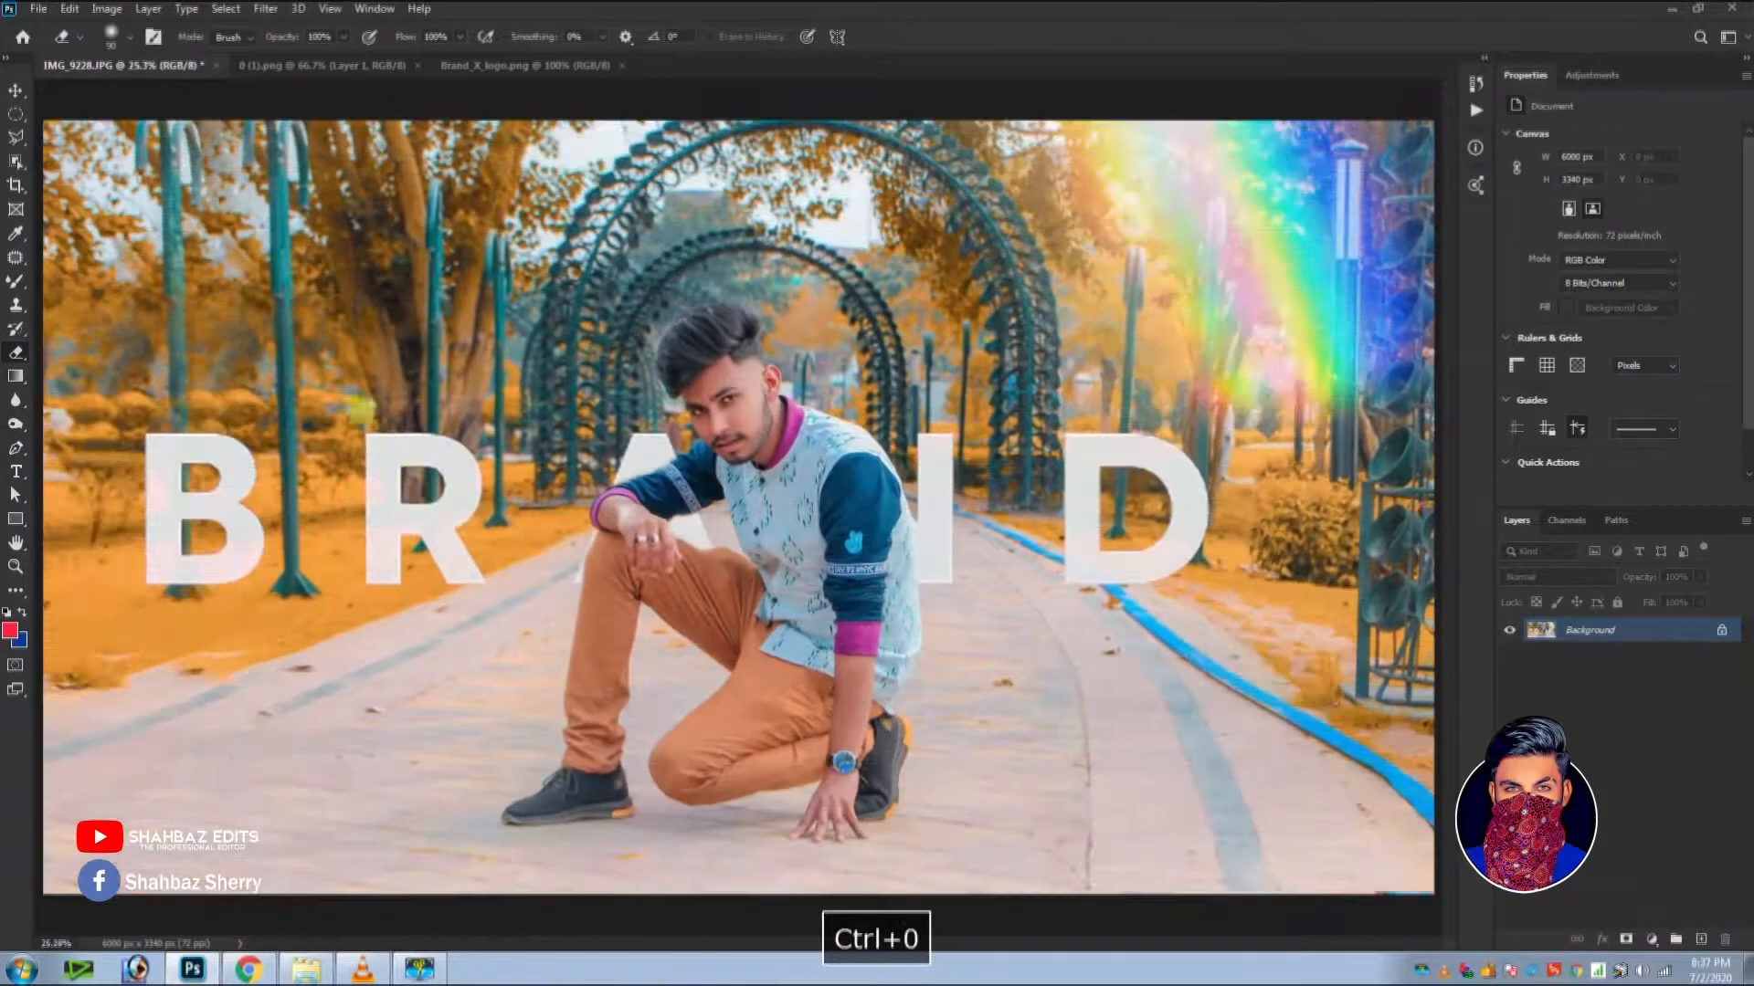
pyautogui.click(16, 91)
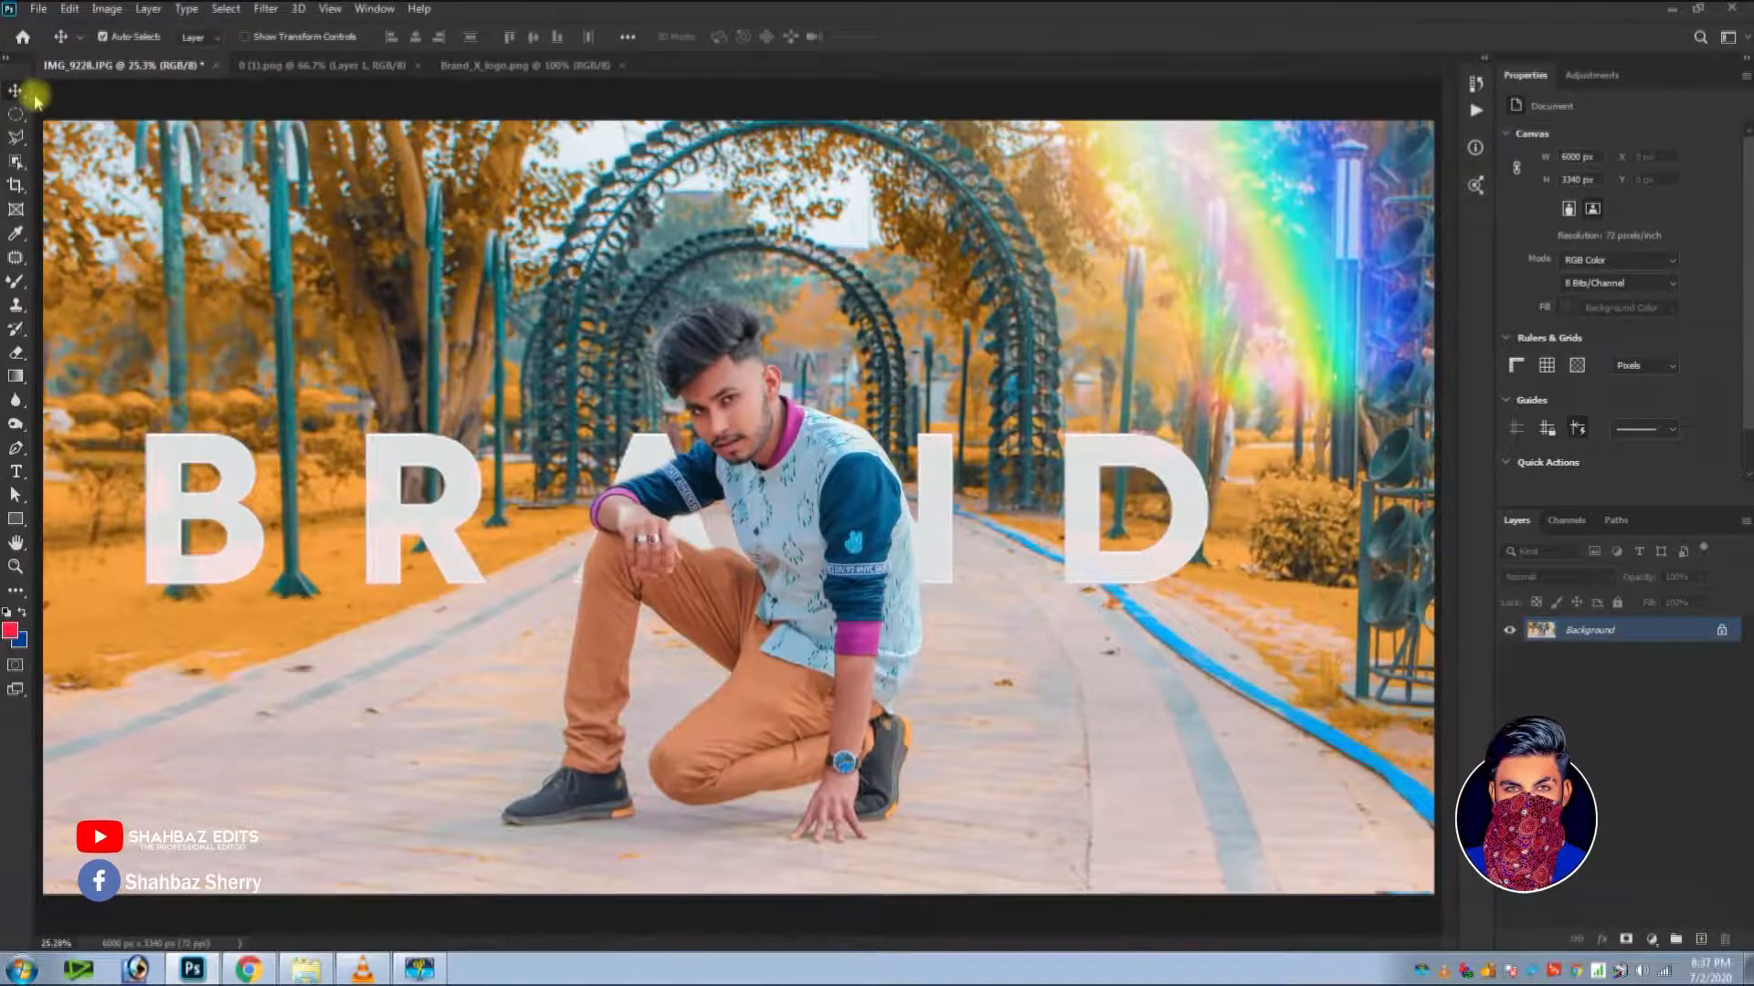